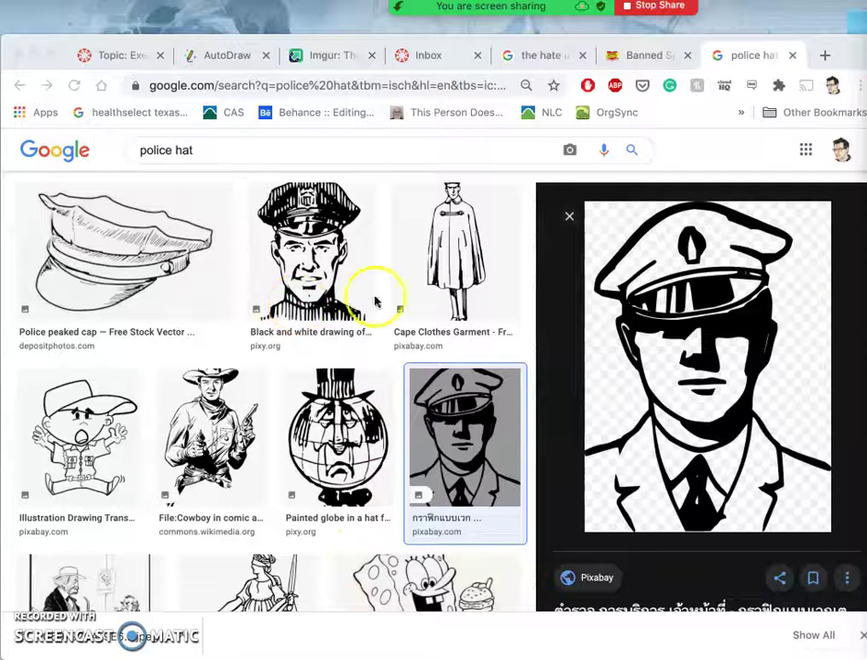
Step: Show the Creative Commons license choices for the line-drawing police hat image results
scroll(302, 326, "up", 3)
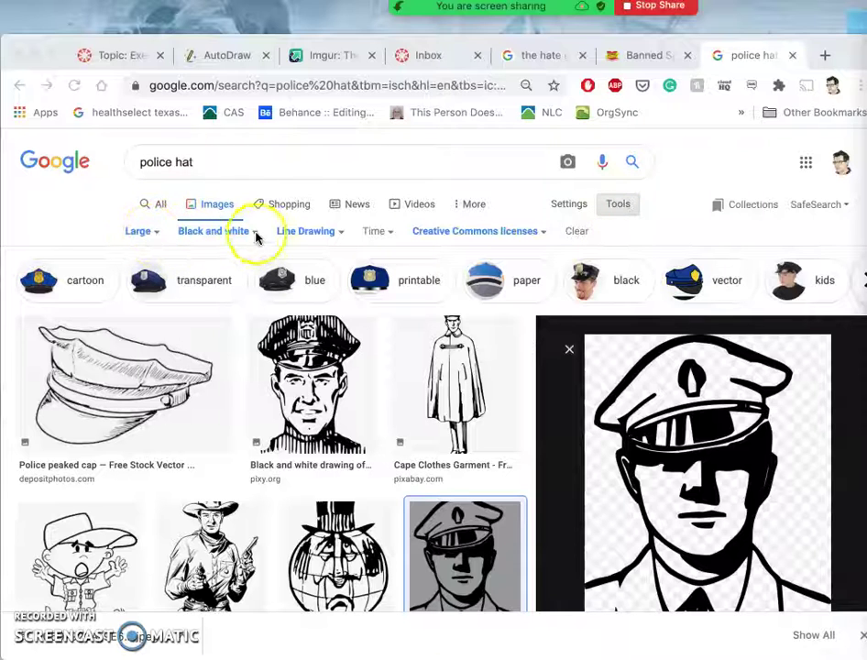
left_click(158, 233)
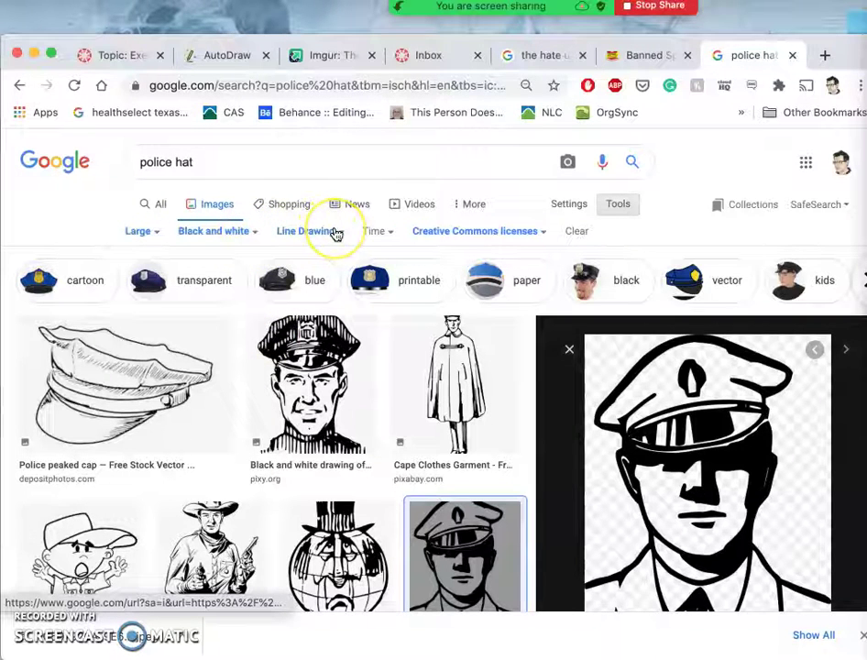
left_click(472, 232)
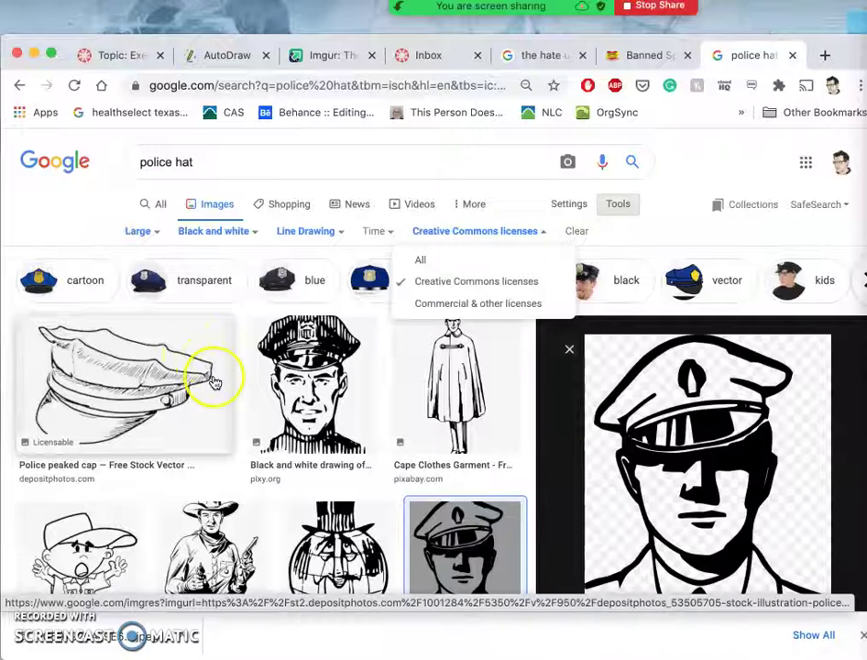
Step: Preview the Depositphotos 'Police peaked cap' drawing and open its source page in a new tab
scroll(212, 382, "down", 2)
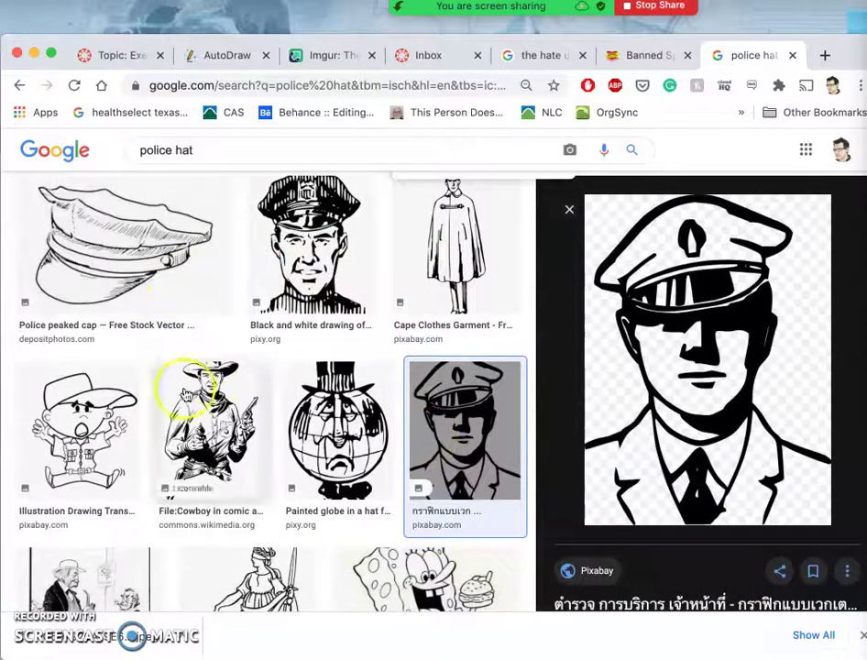
left_click(117, 277)
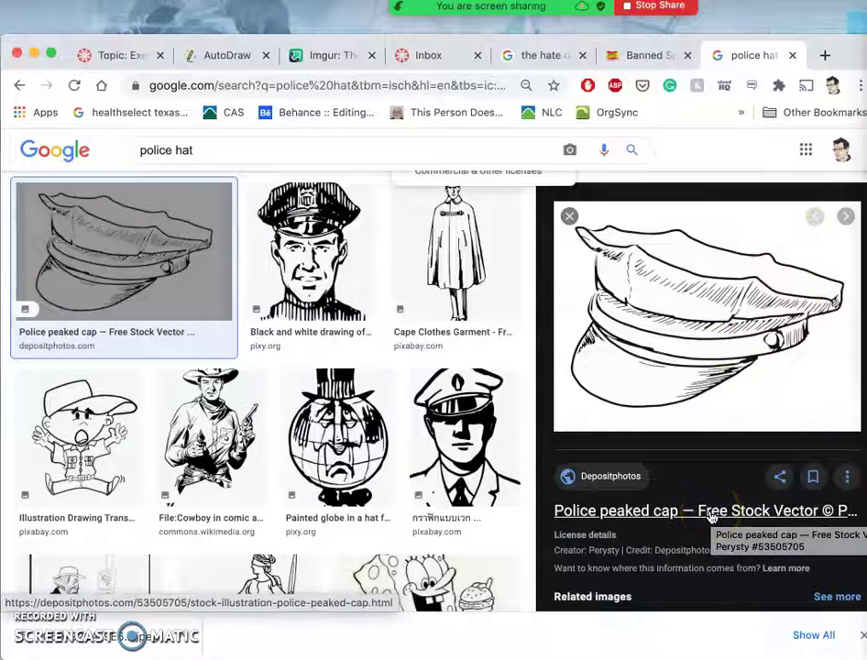
right_click(710, 516)
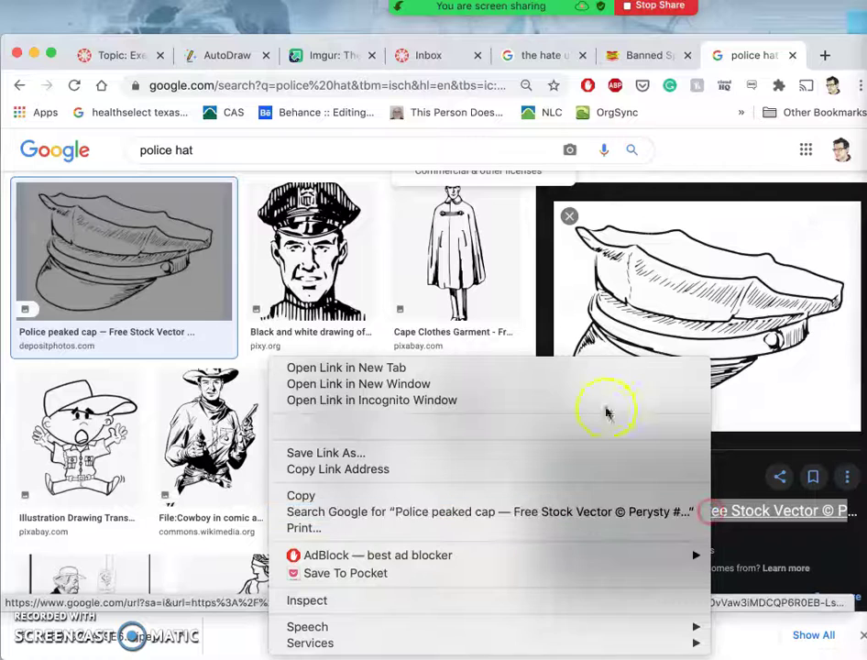
left_click(522, 369)
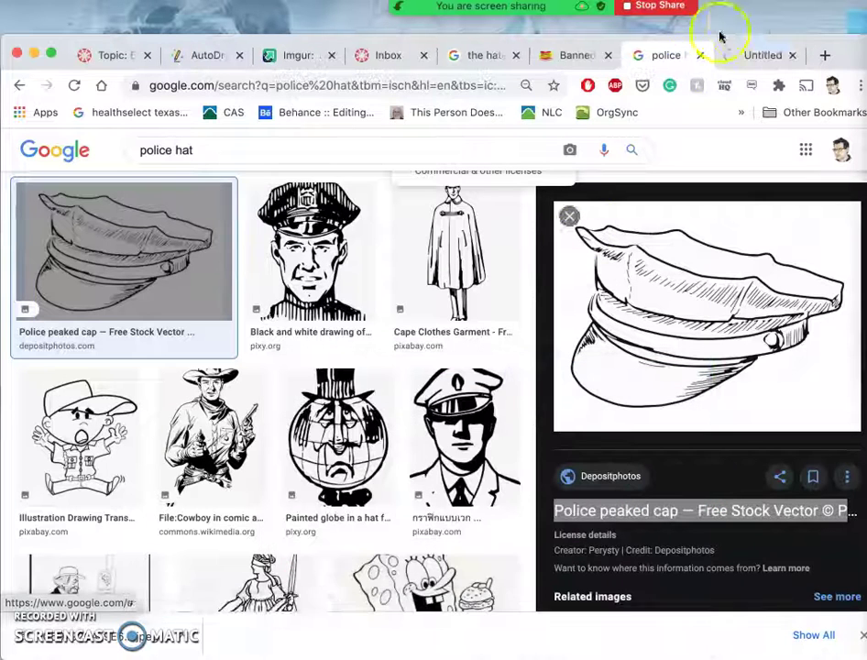
Step: Check the Depositphotos cap page, which requires sign-up to download, then close that tab
left_click(757, 57)
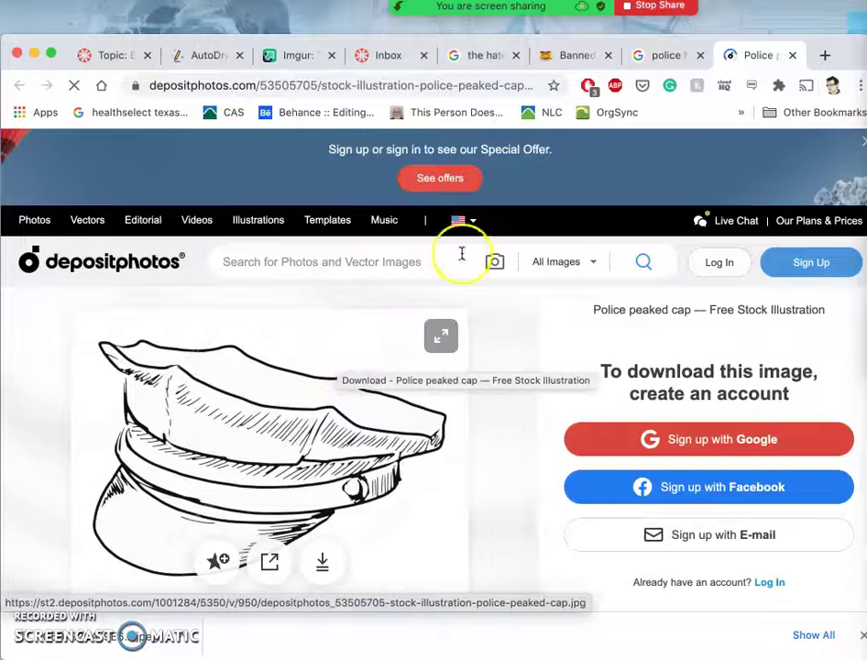
scroll(525, 376, "down", 2)
scroll(525, 376, "down", 3)
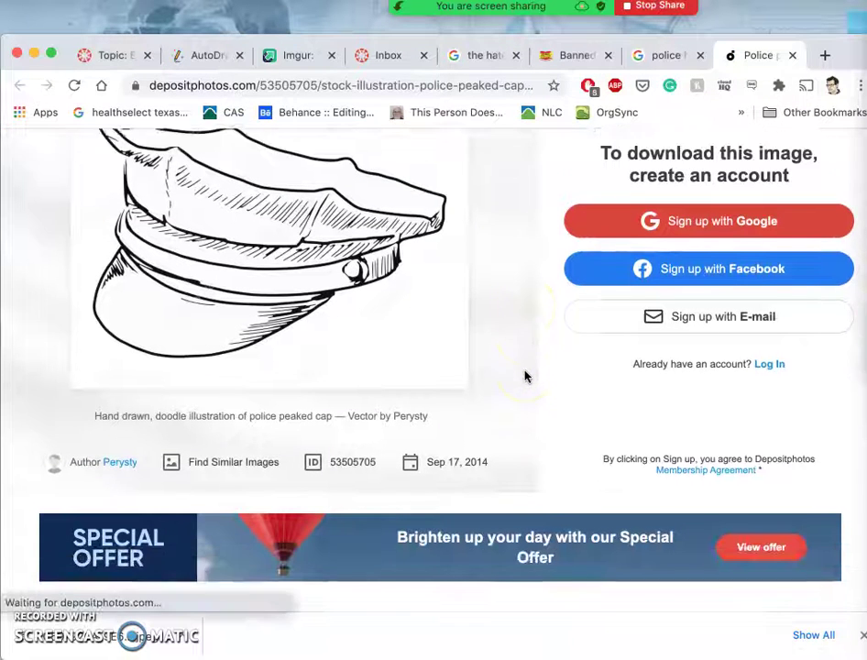
scroll(525, 376, "up", 1)
scroll(525, 376, "up", 3)
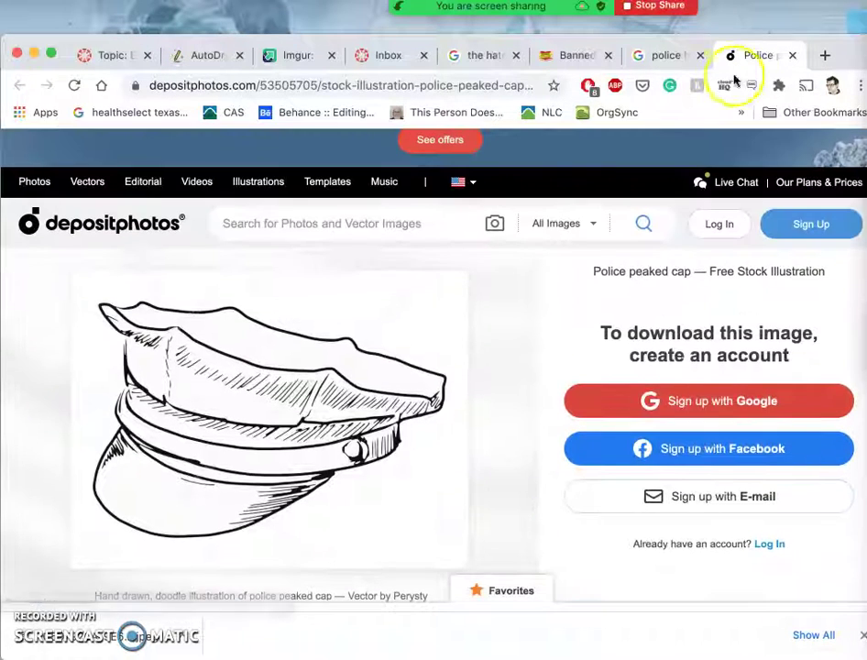
left_click(792, 55)
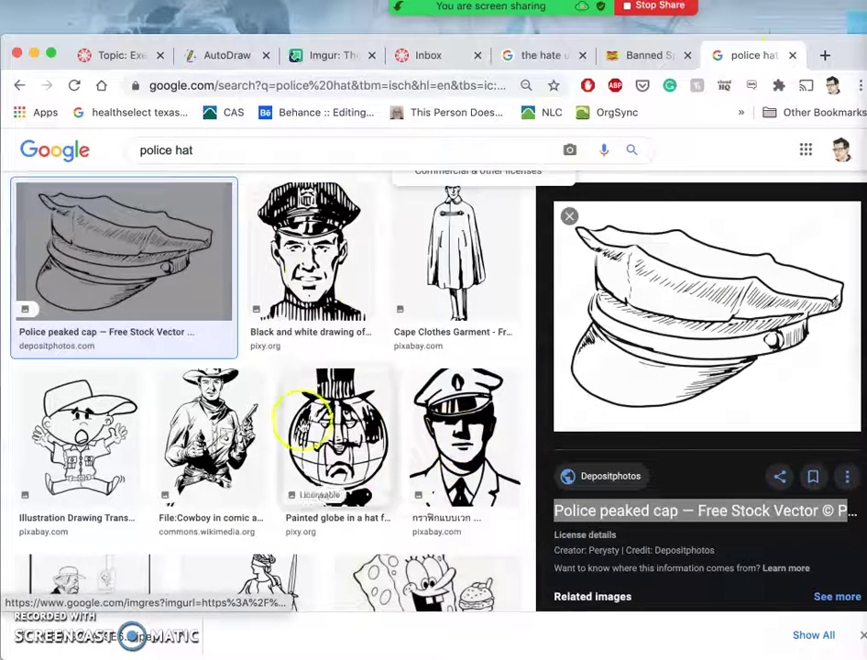
Step: Preview the black and white policeman drawing and open its pixy.org page in a new tab
left_click(344, 273)
scroll(669, 413, "down", 3)
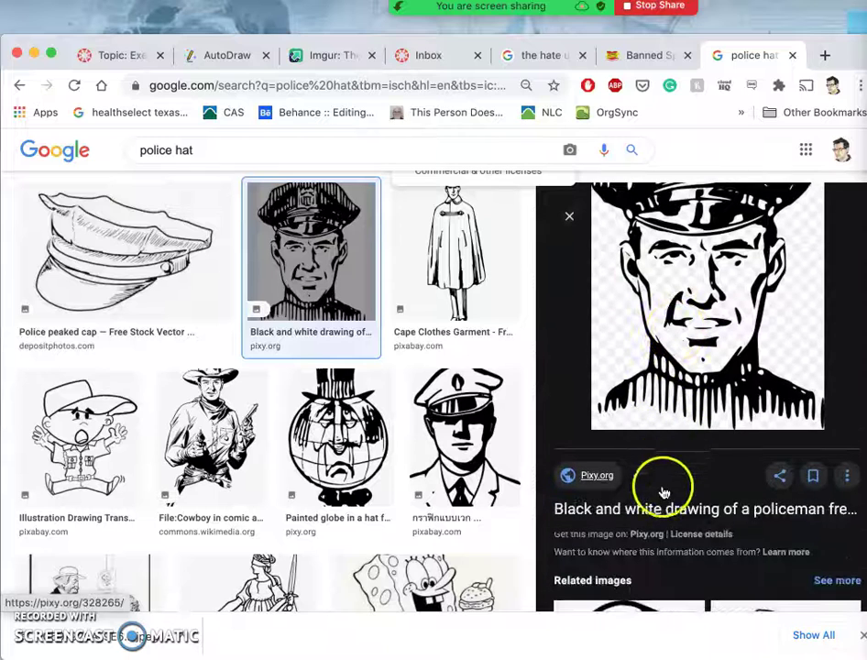
right_click(654, 516)
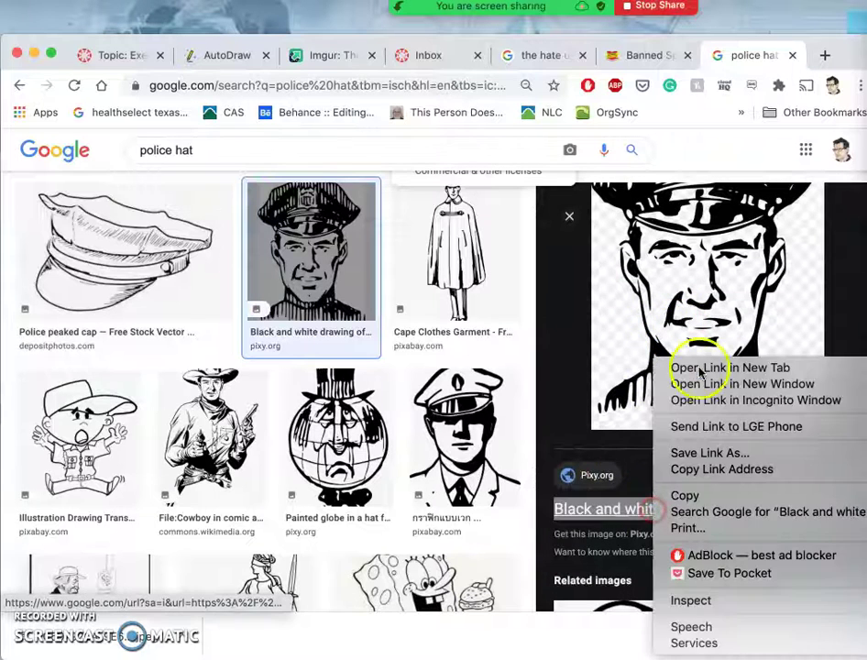
left_click(695, 361)
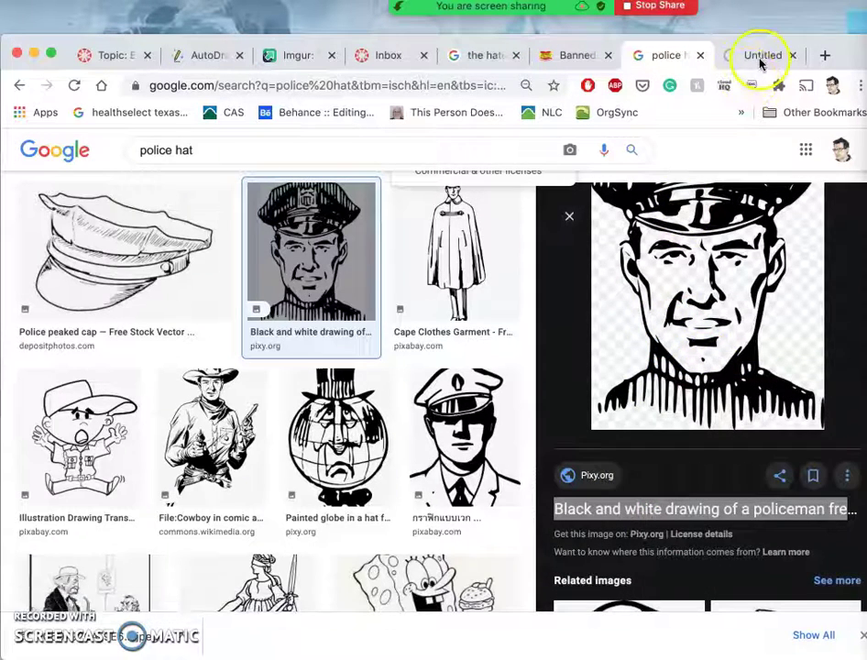
Step: Download the free 1352x1920 PNG policeman drawing from pixy.org
left_click(759, 55)
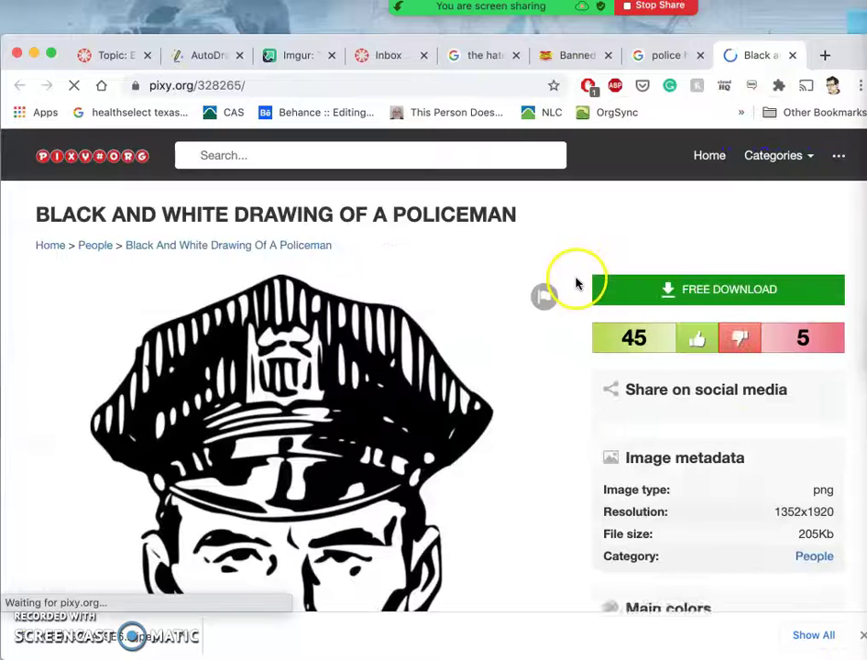
scroll(512, 376, "down", 1)
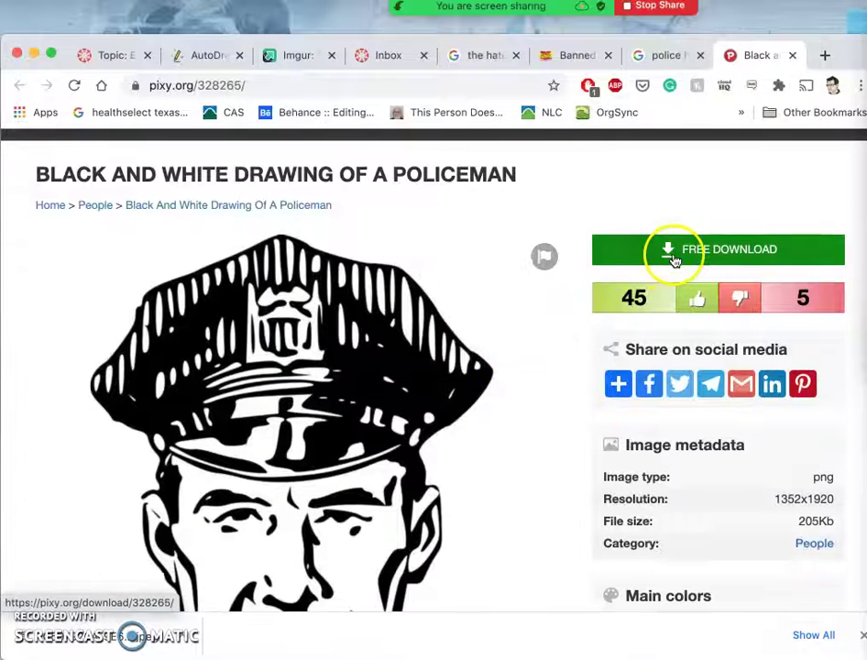
left_click(670, 258)
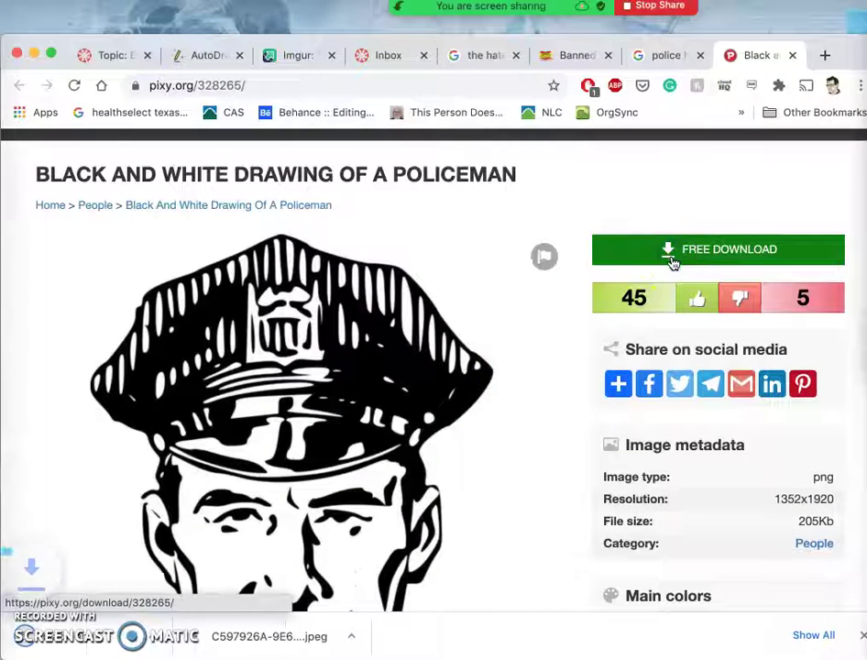
scroll(239, 464, "down", 5)
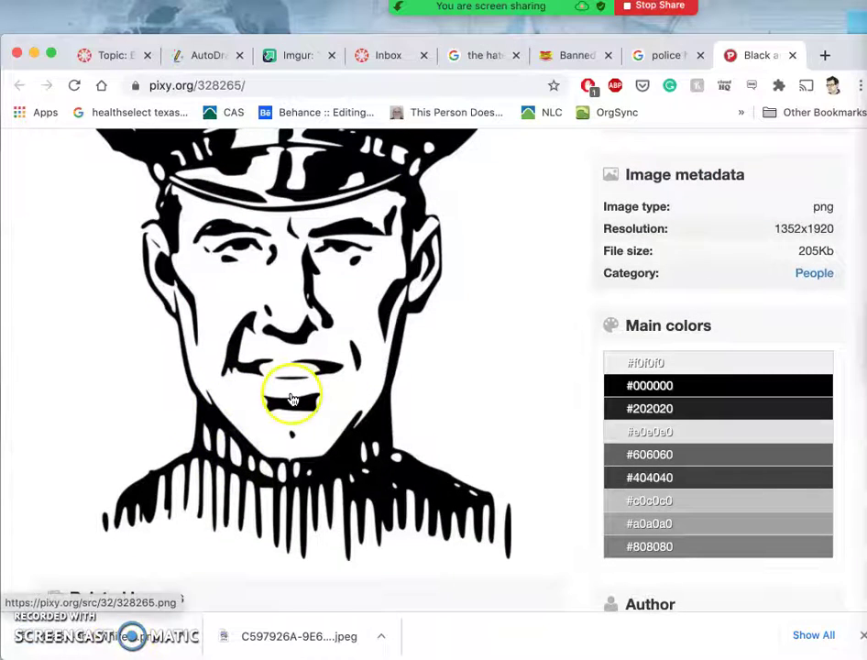
scroll(294, 385, "up", 2)
scroll(271, 326, "up", 3)
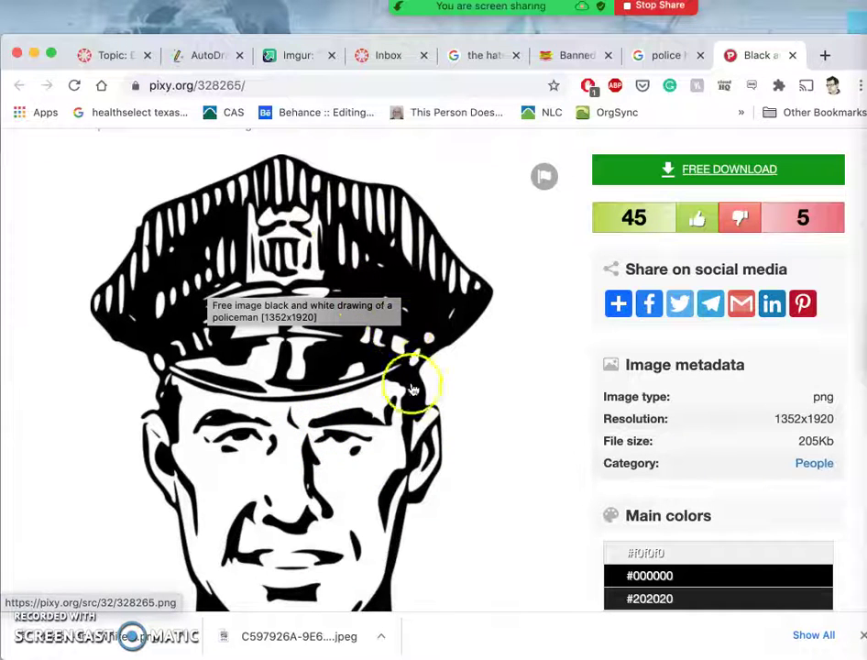
Step: Close the pixy.org page and open the Pixabay police officer drawing's page in a new tab
left_click(792, 55)
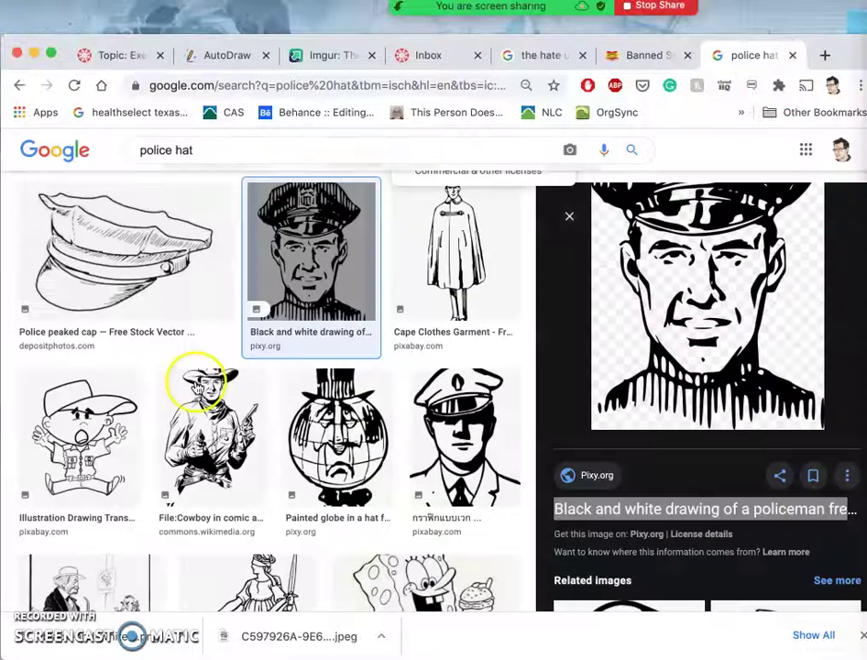
left_click(443, 431)
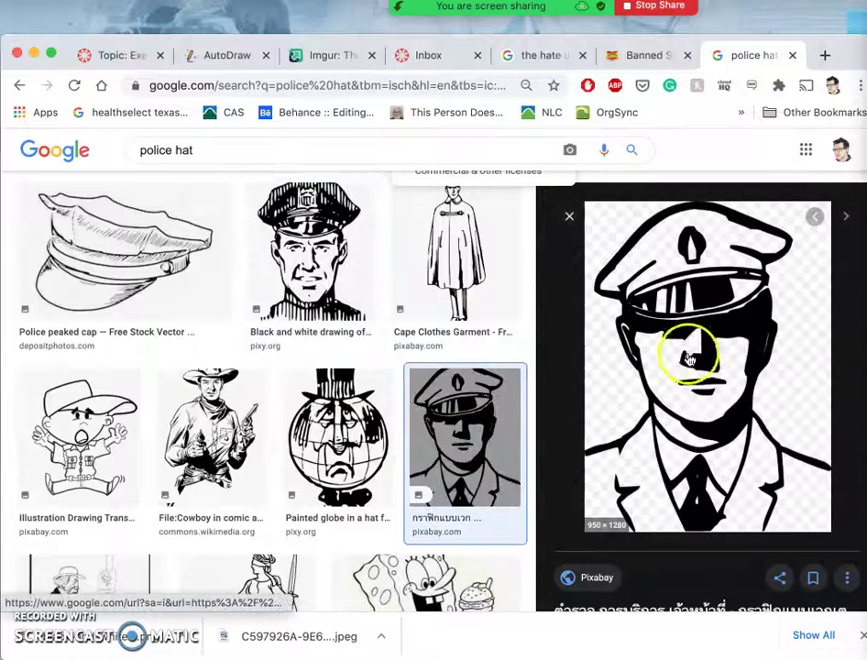
scroll(694, 355, "down", 2)
scroll(693, 354, "up", 2)
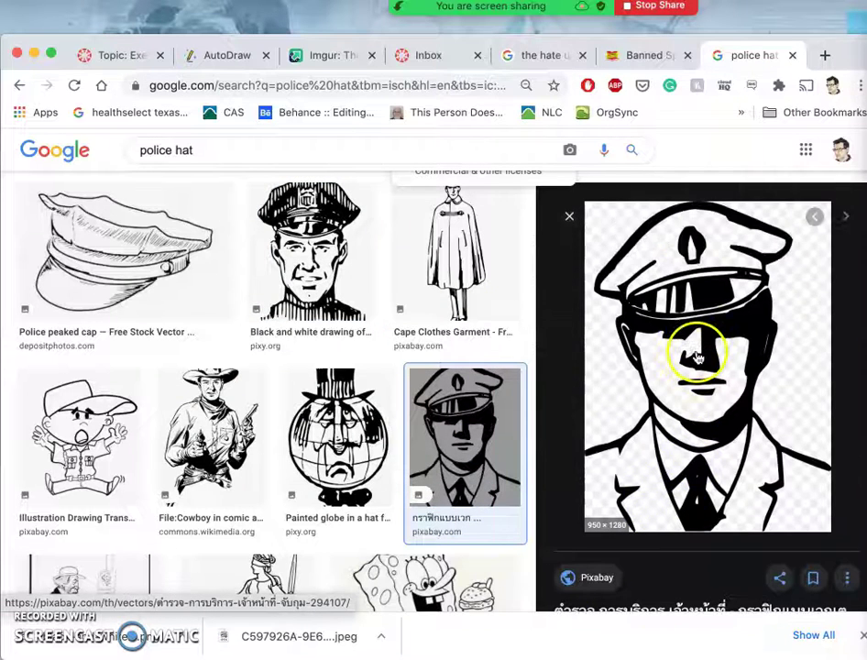
right_click(697, 327)
left_click(718, 329)
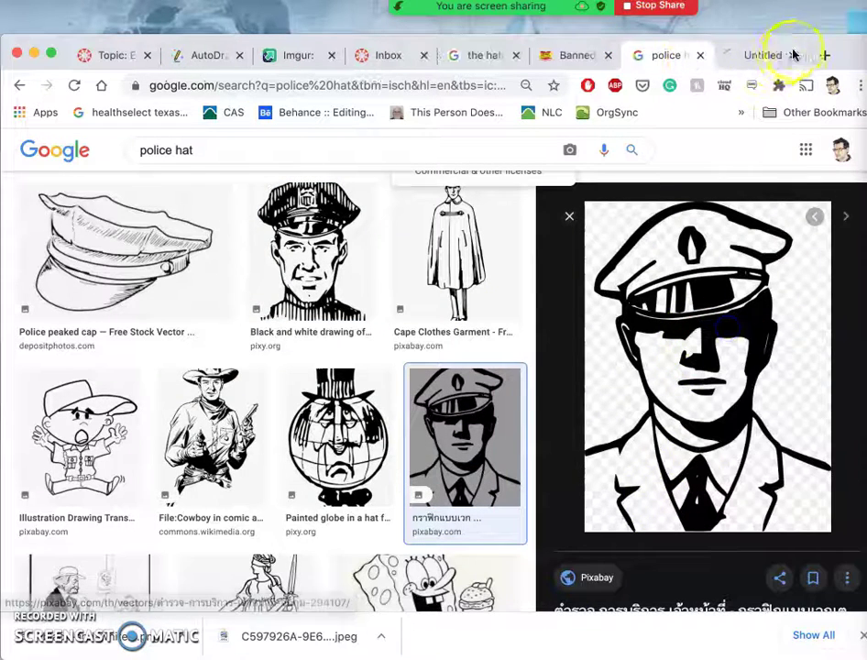
left_click(768, 57)
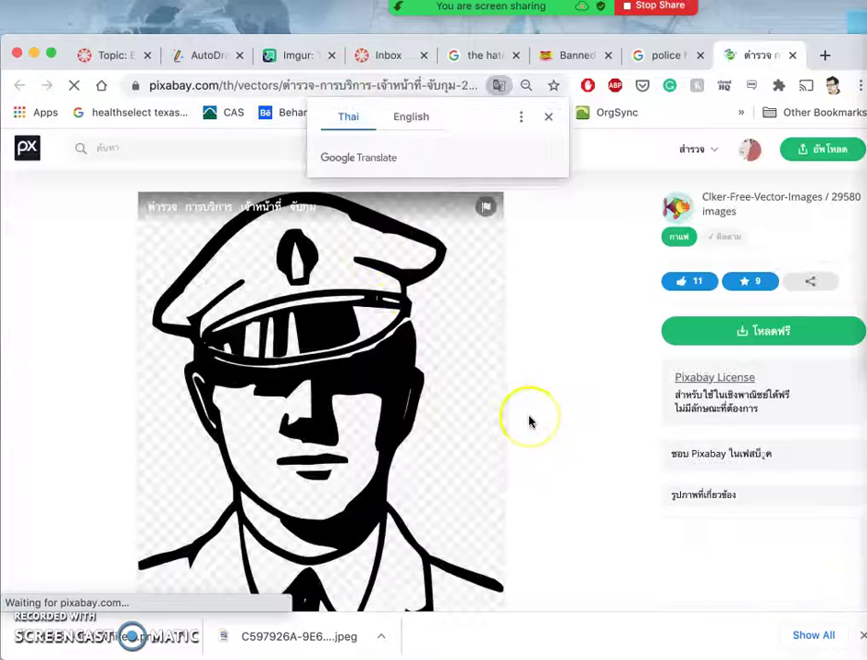
Step: Download the police officer drawing as a 950 × 1280 PNG and close the Pixabay tab
scroll(527, 422, "down", 1)
scroll(525, 422, "down", 2)
scroll(524, 420, "up", 2)
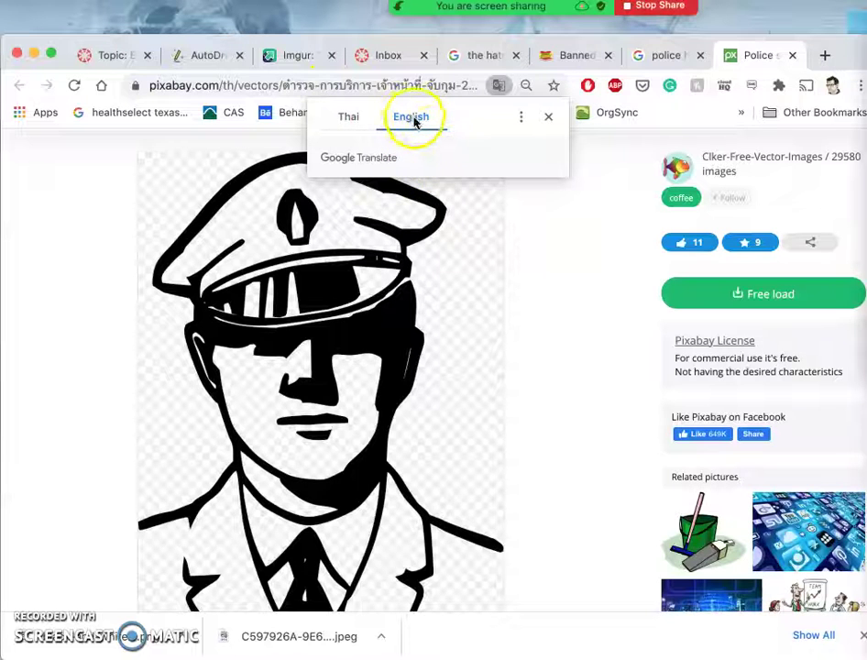
left_click(506, 267)
left_click(721, 296)
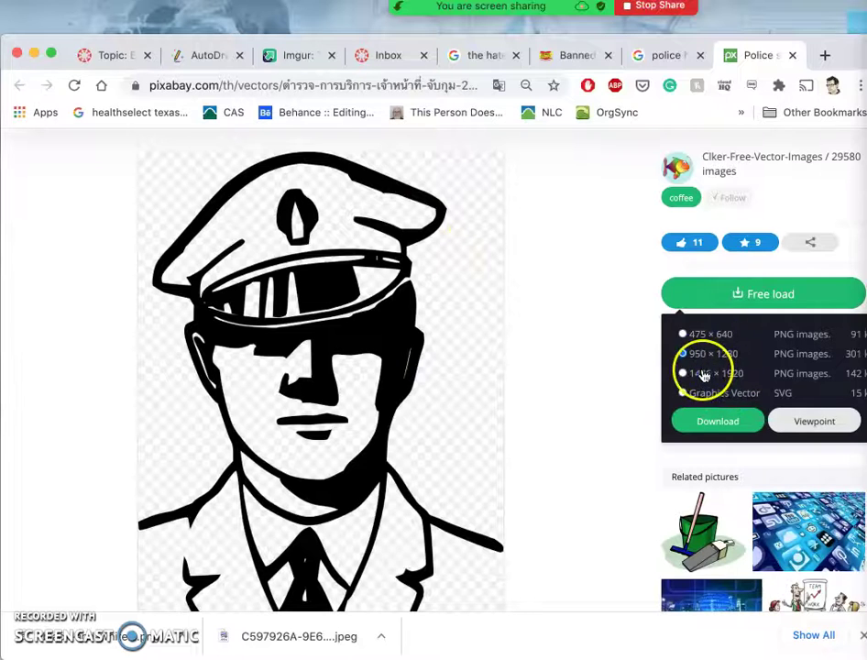
left_click(720, 423)
left_click(519, 352)
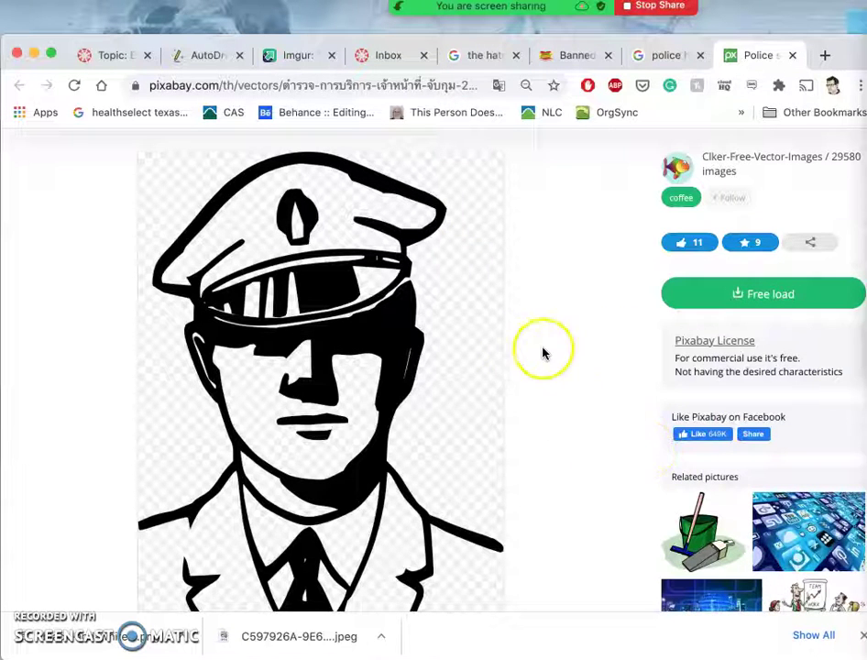
scroll(538, 360, "down", 3)
scroll(538, 365, "up", 4)
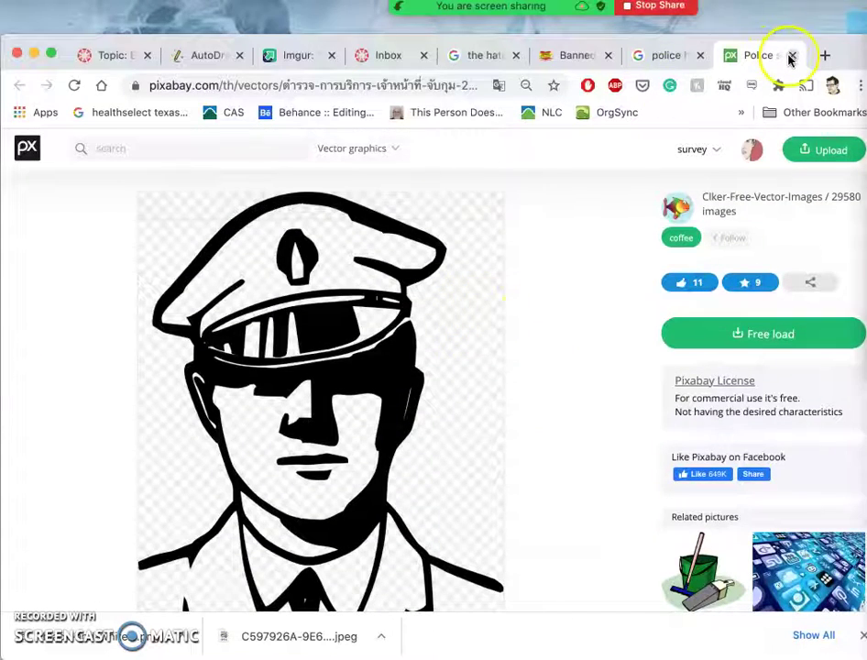
left_click(792, 56)
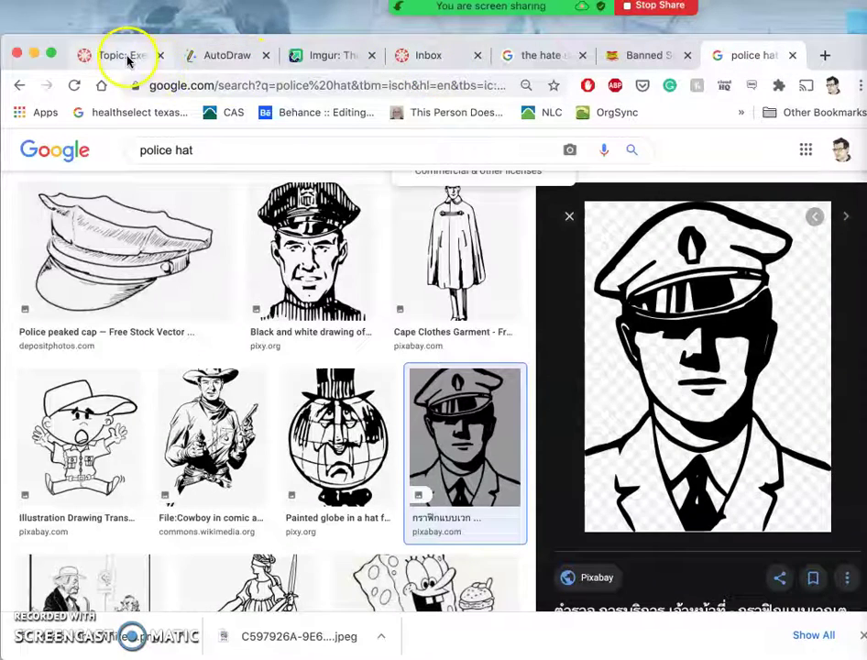
Step: From step 2 of the Canvas assignment instructions, open the pixabay.com link
scroll(283, 490, "down", 3)
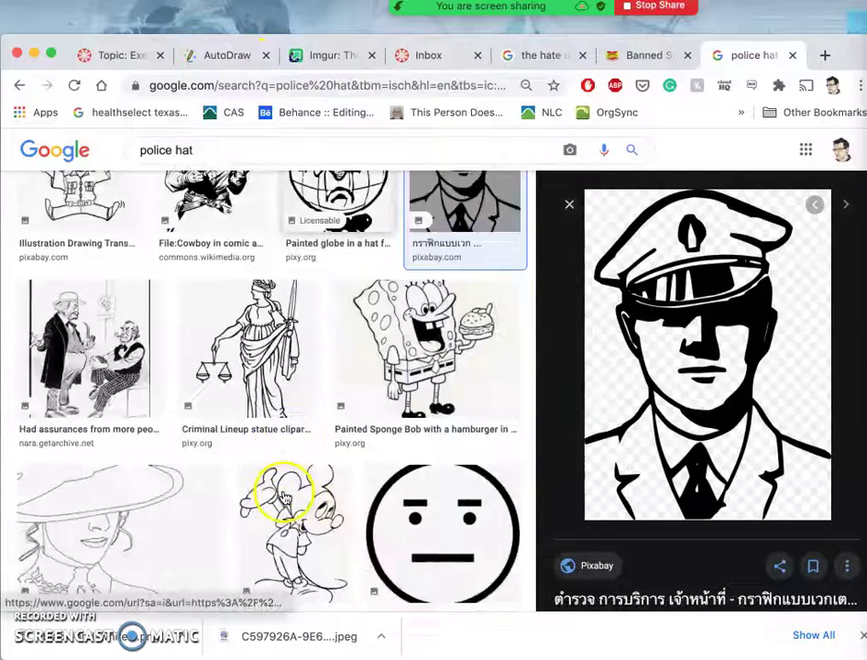
scroll(283, 495, "down", 2)
scroll(261, 465, "down", 3)
scroll(277, 459, "up", 8)
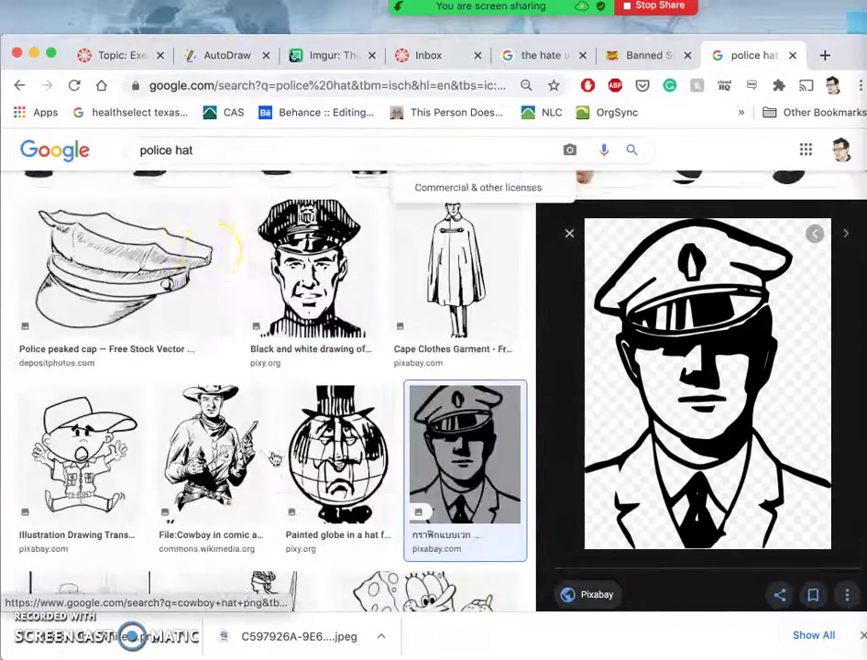
scroll(274, 459, "up", 1)
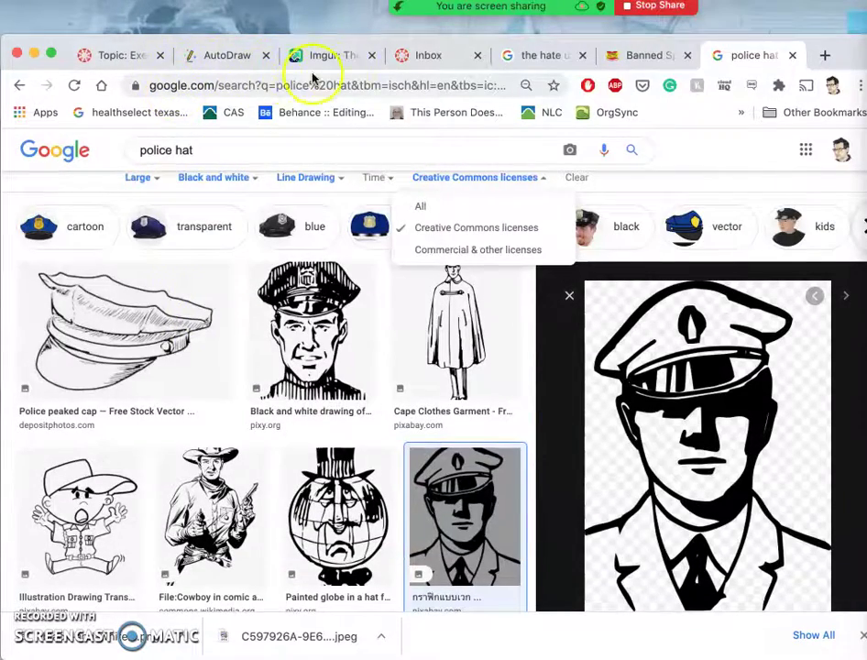
left_click(154, 54)
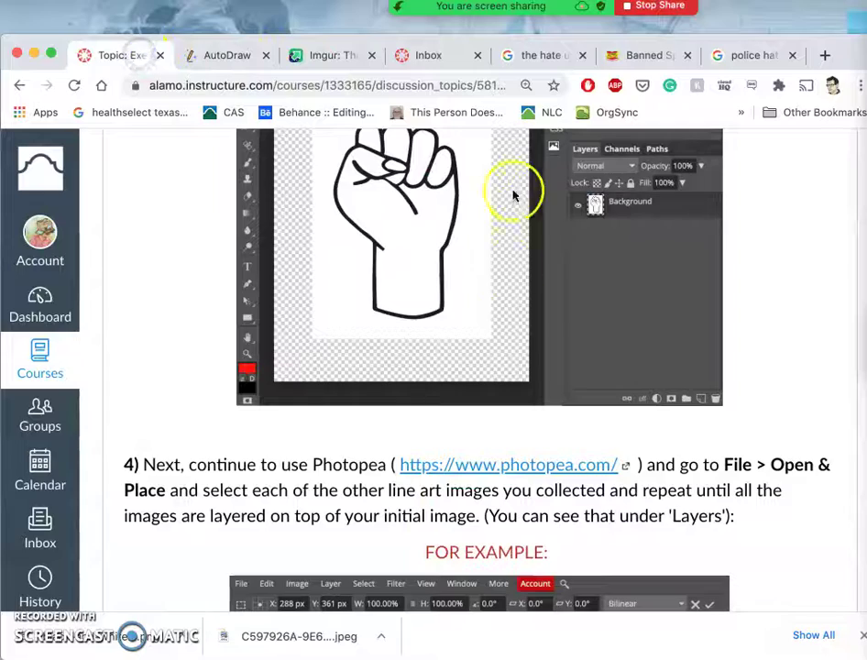
scroll(507, 326, "up", 3)
scroll(507, 327, "up", 10)
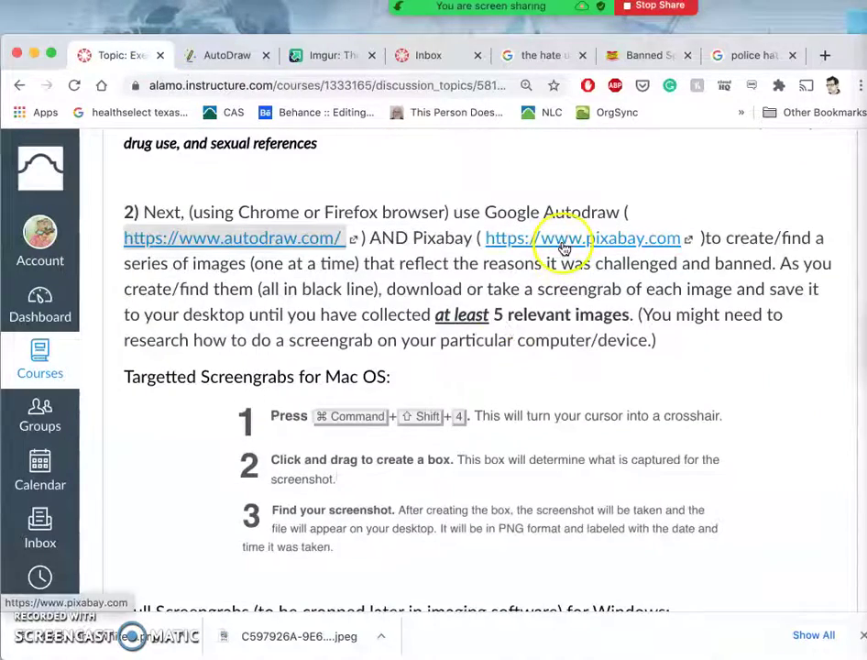
left_click(563, 245)
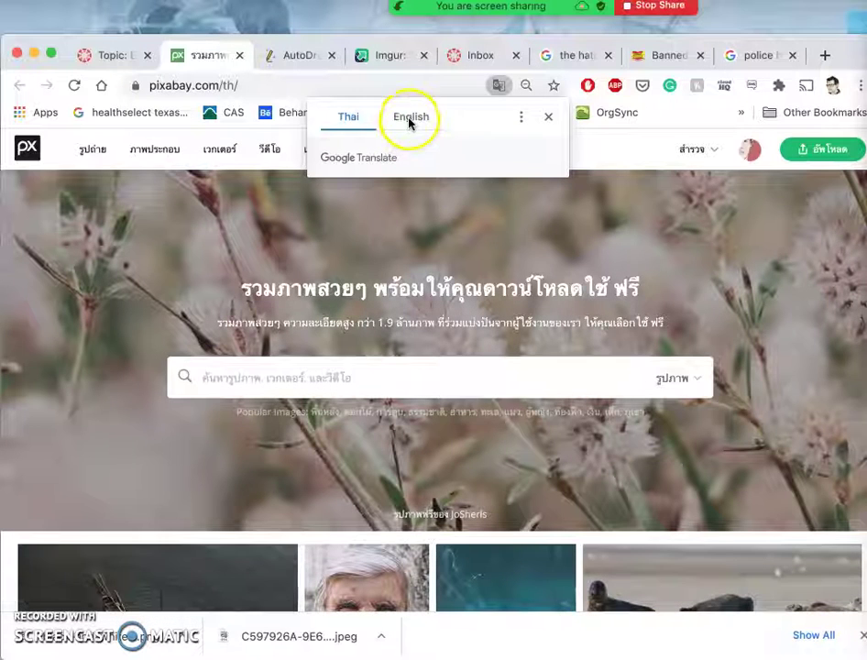
Step: Translate the Thai Pixabay home page into English and check the signed-in account menu
left_click(410, 118)
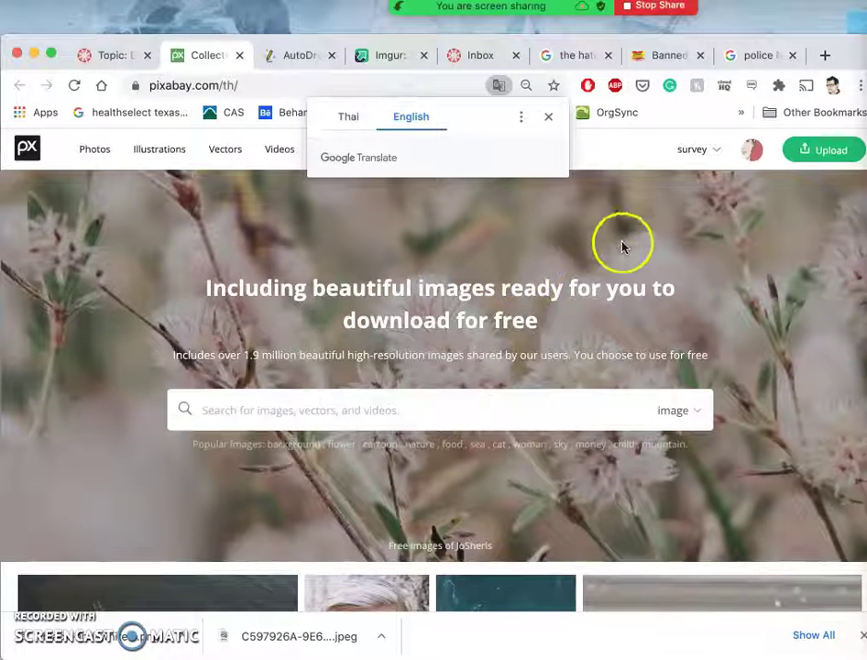
left_click(752, 153)
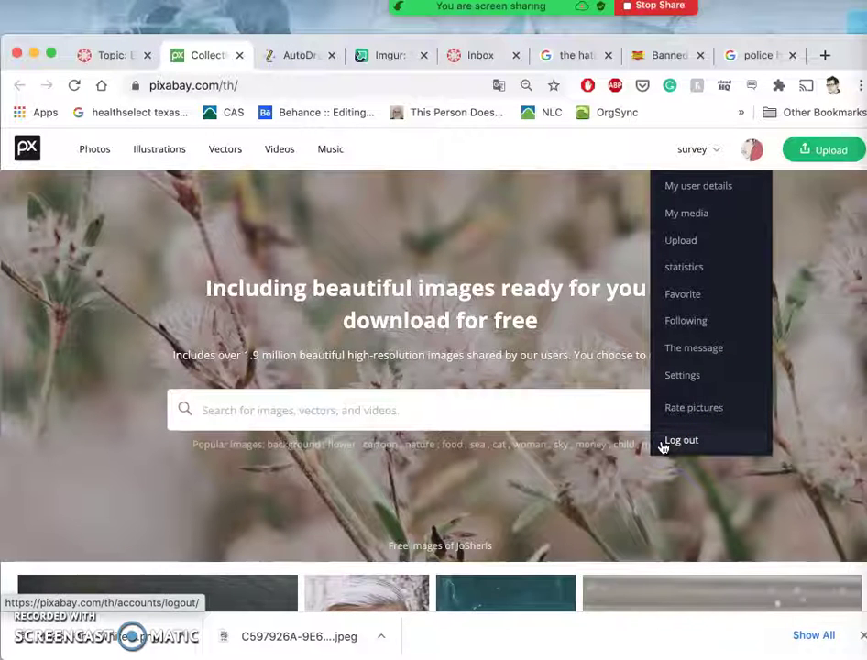
left_click(750, 165)
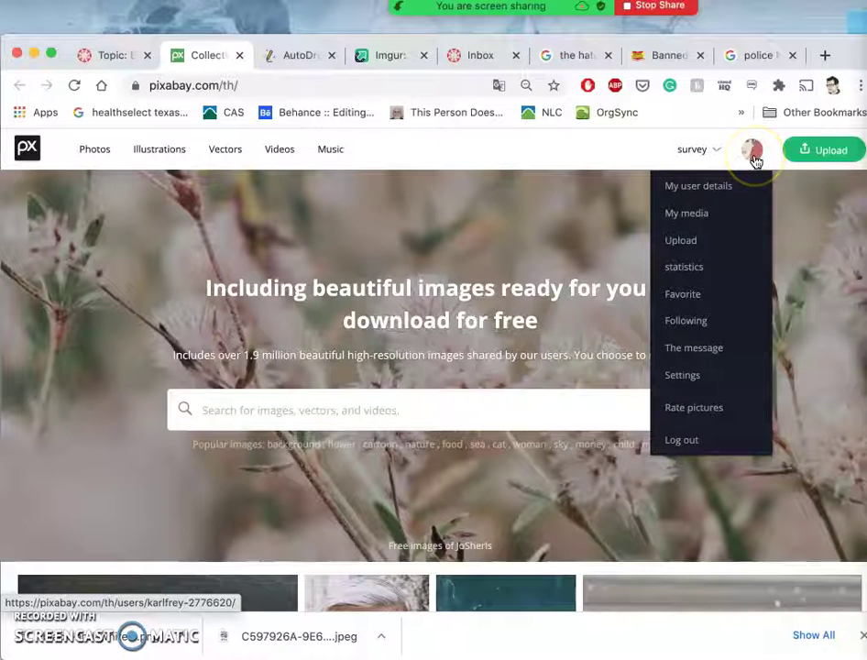
left_click(598, 154)
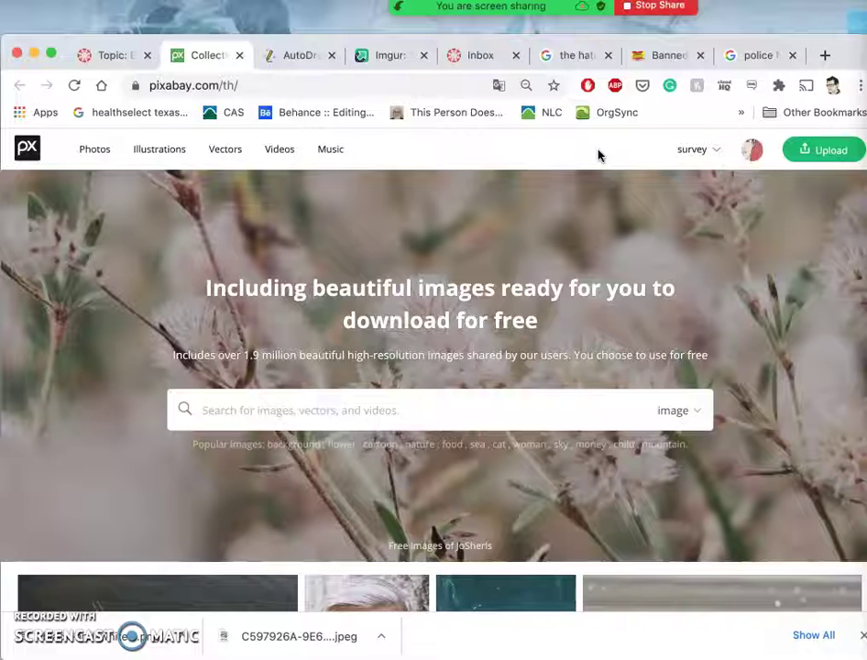
left_click(750, 151)
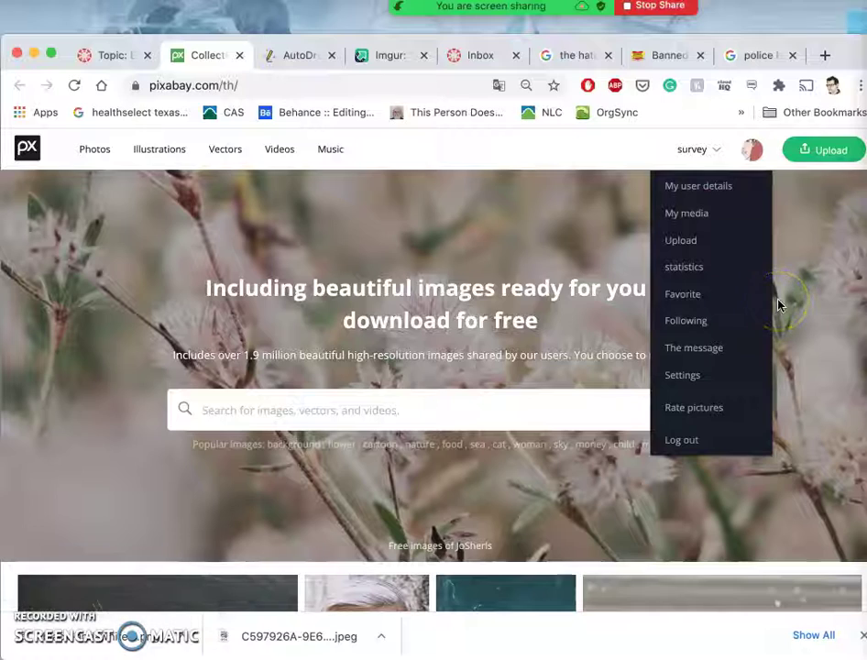
scroll(532, 334, "down", 5)
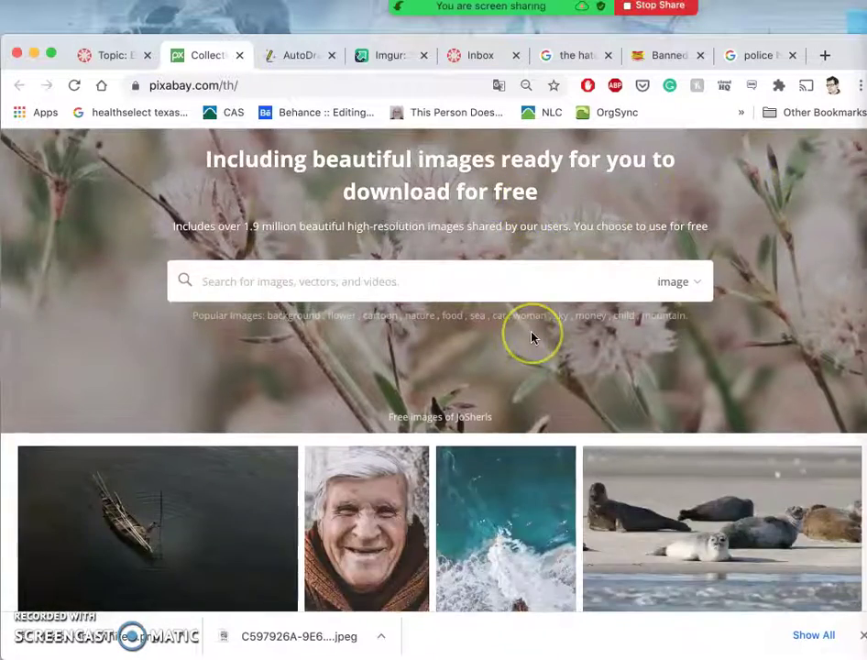
scroll(533, 337, "down", 3)
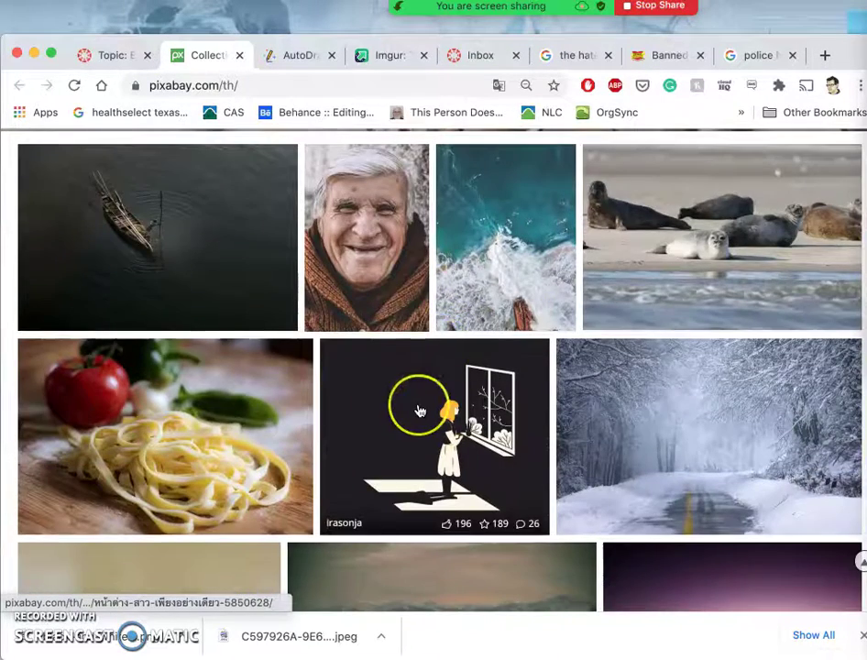
scroll(414, 408, "down", 5)
scroll(419, 411, "up", 10)
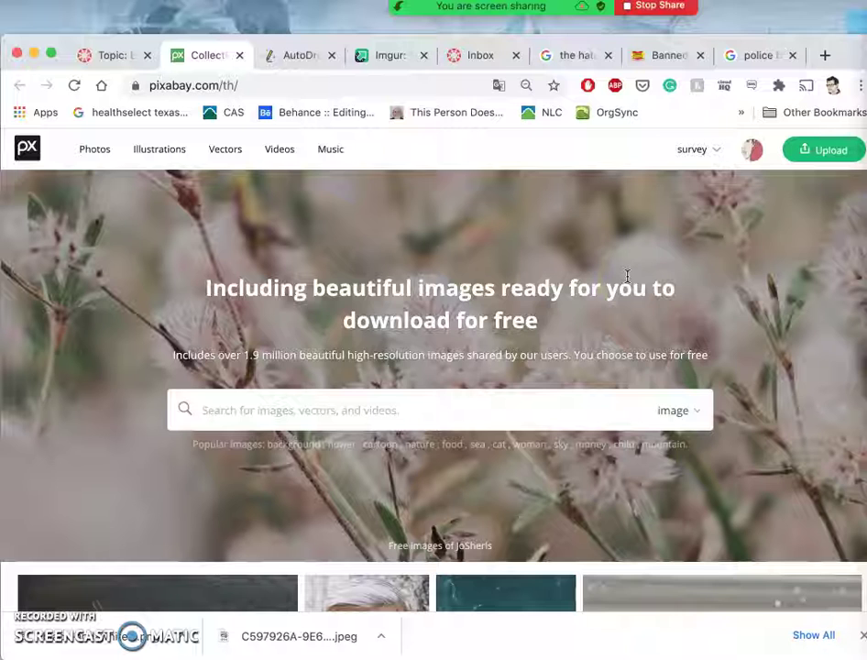
Step: Search Pixabay for 'police hat' and browse the 47 free image results
left_click(360, 406)
type("police hat")
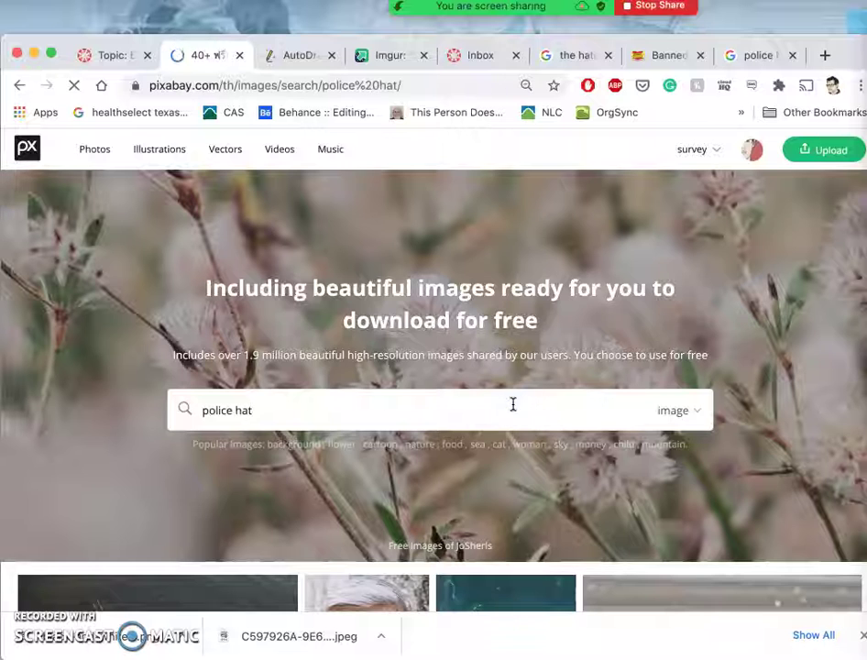
left_click(502, 396)
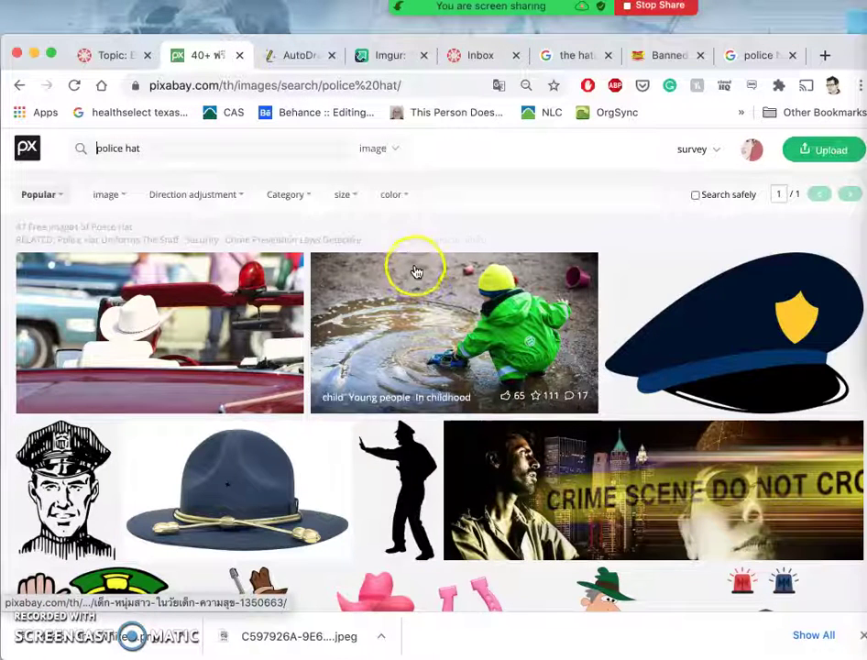
scroll(435, 303, "down", 5)
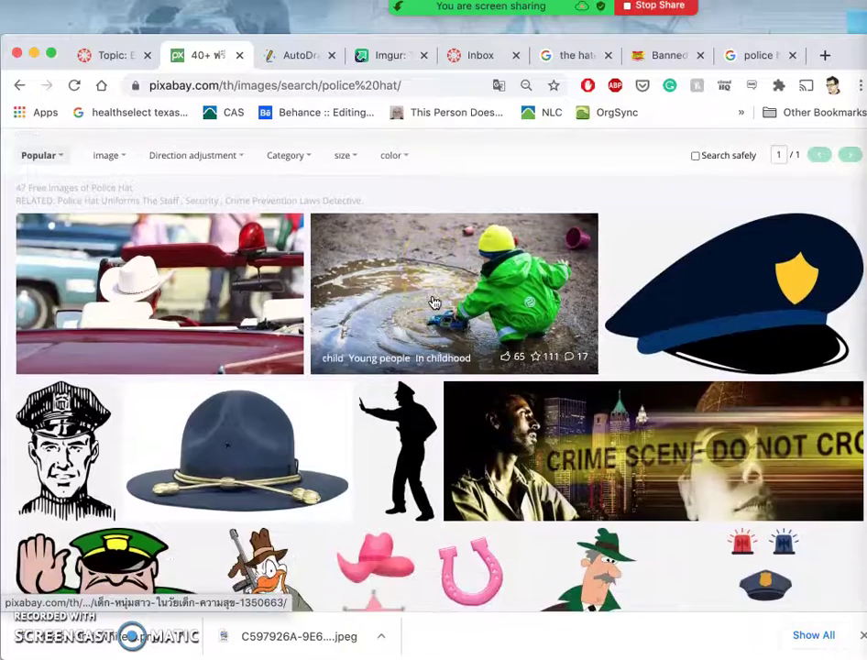
scroll(434, 303, "down", 8)
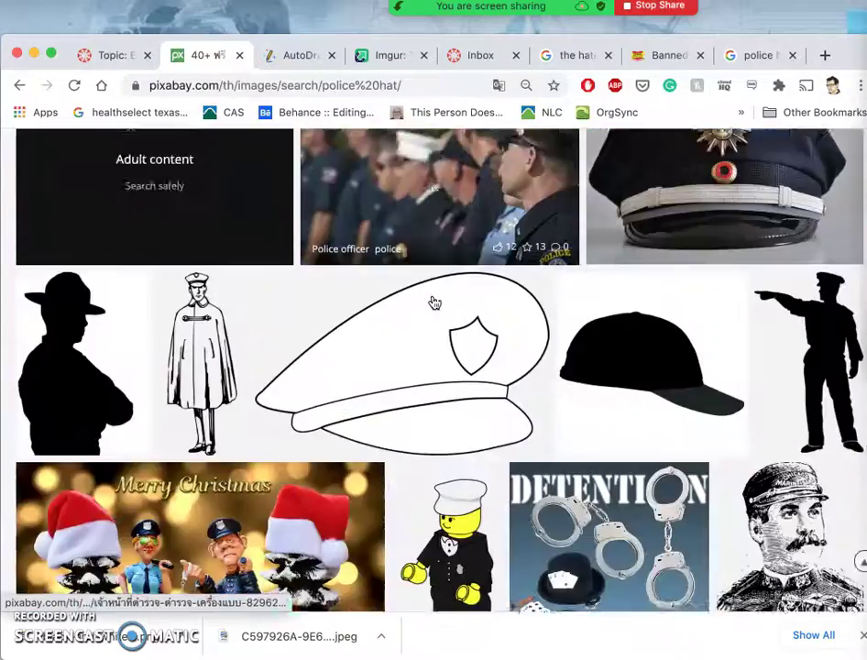
scroll(434, 303, "up", 4)
scroll(435, 303, "up", 10)
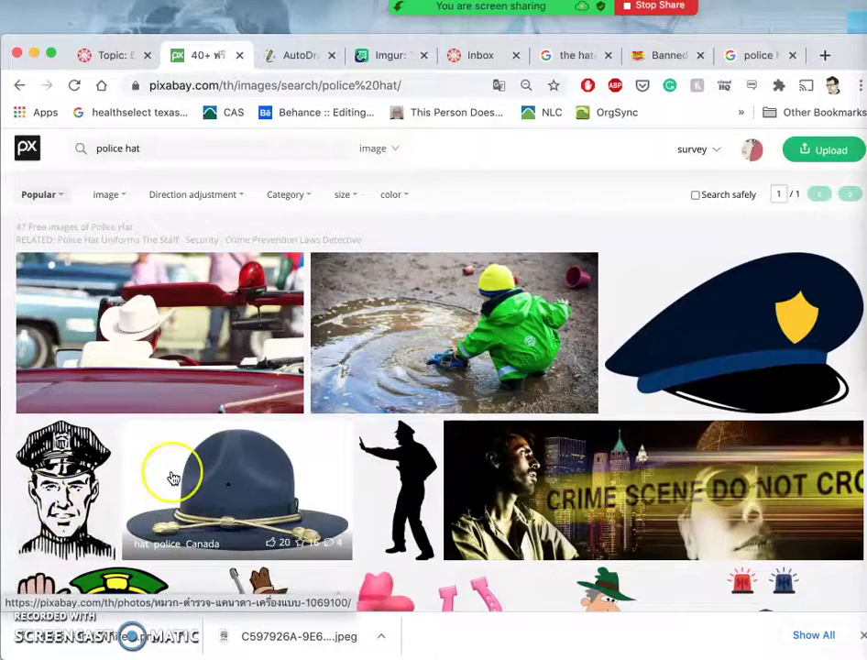
scroll(170, 474, "down", 6)
scroll(173, 479, "down", 12)
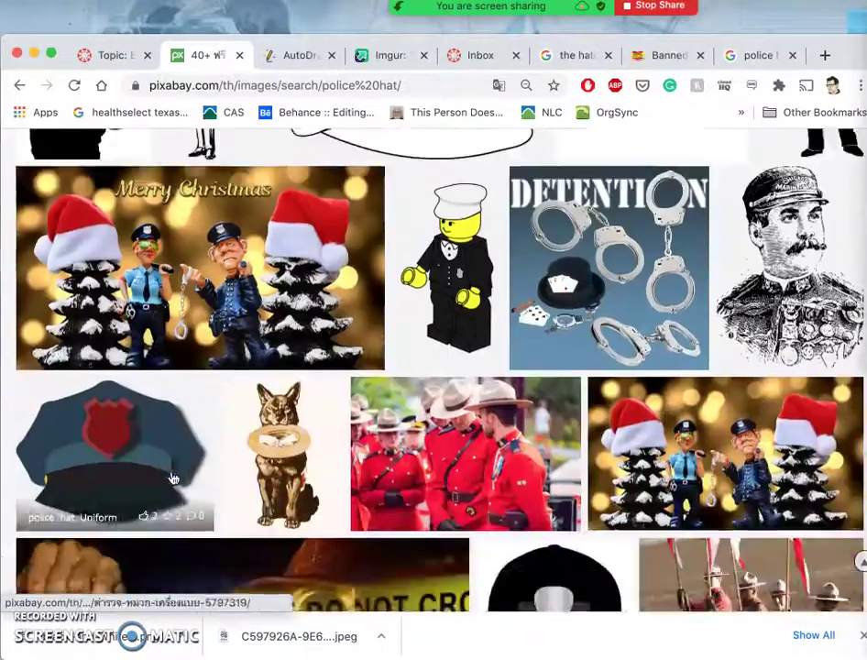
scroll(174, 479, "down", 3)
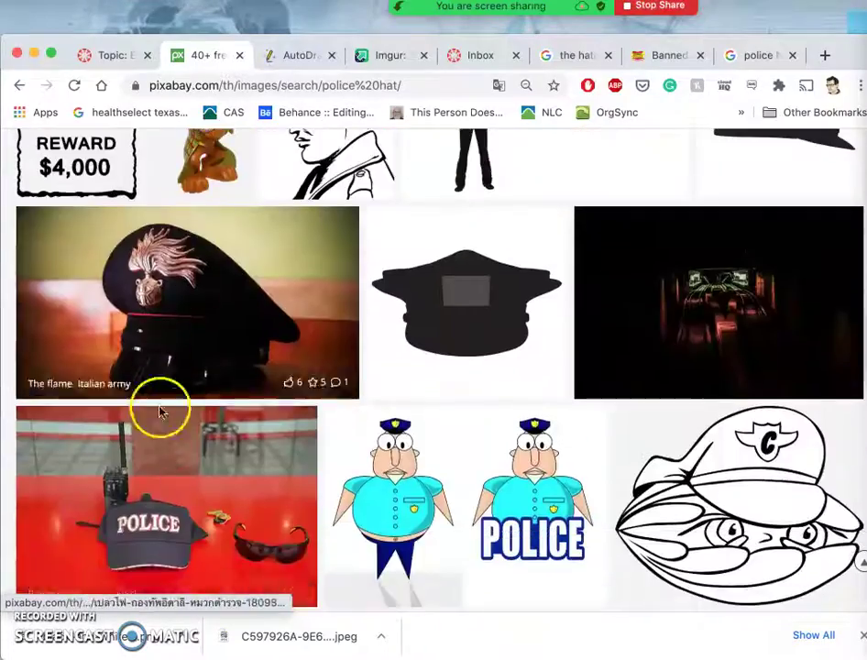
scroll(298, 376, "up", 4)
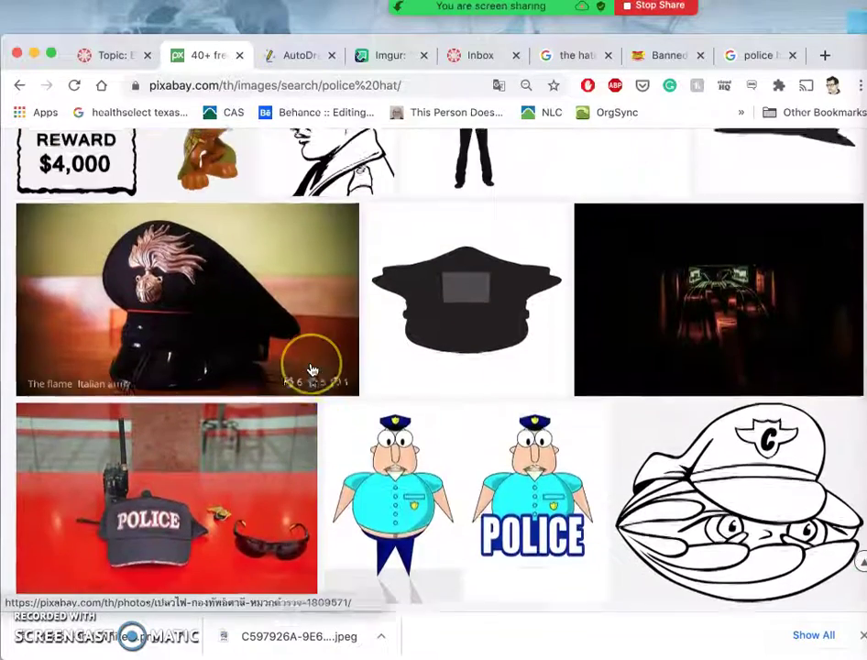
scroll(312, 369, "up", 2)
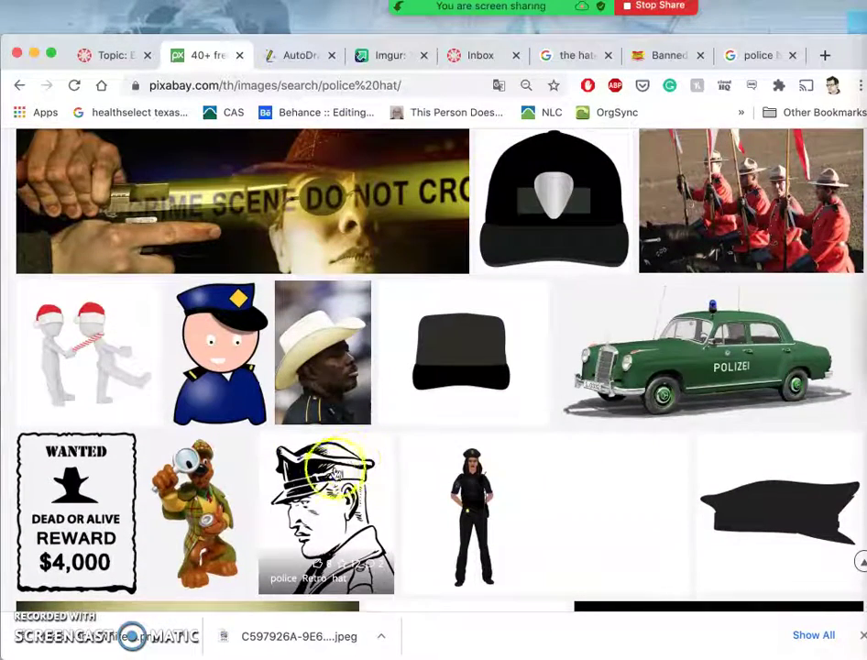
Step: Open the retro police hat illustration's page in a new tab
right_click(336, 473)
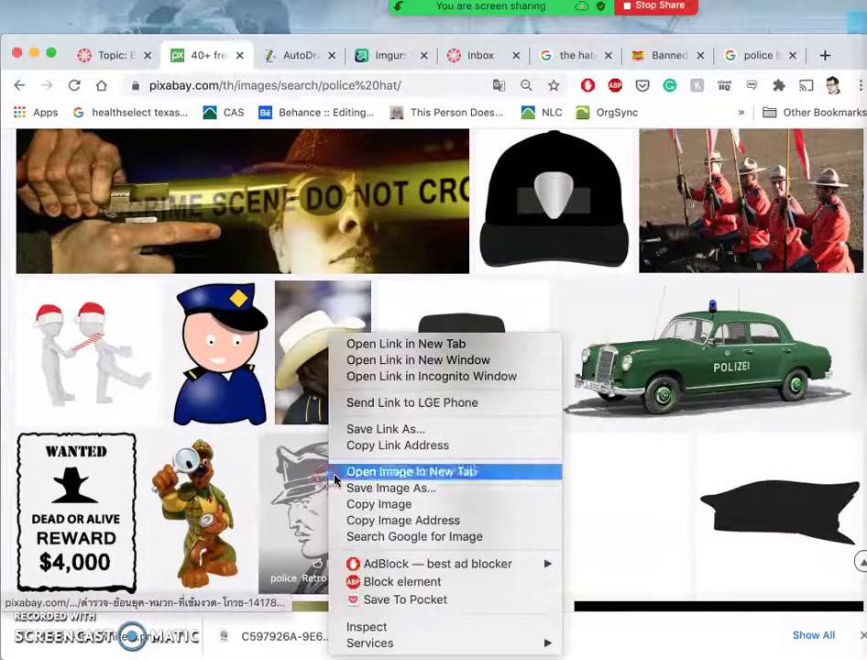
left_click(386, 346)
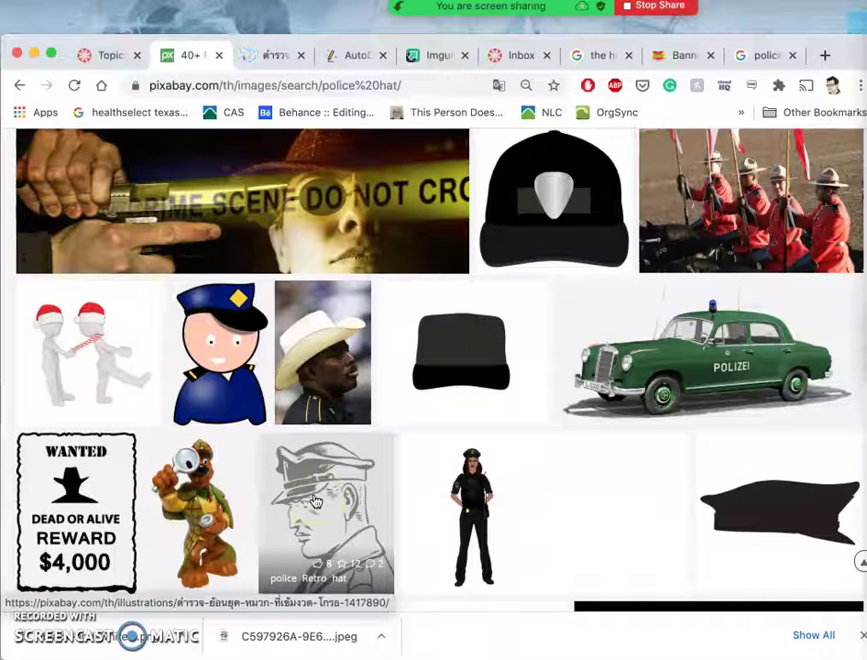
right_click(339, 501)
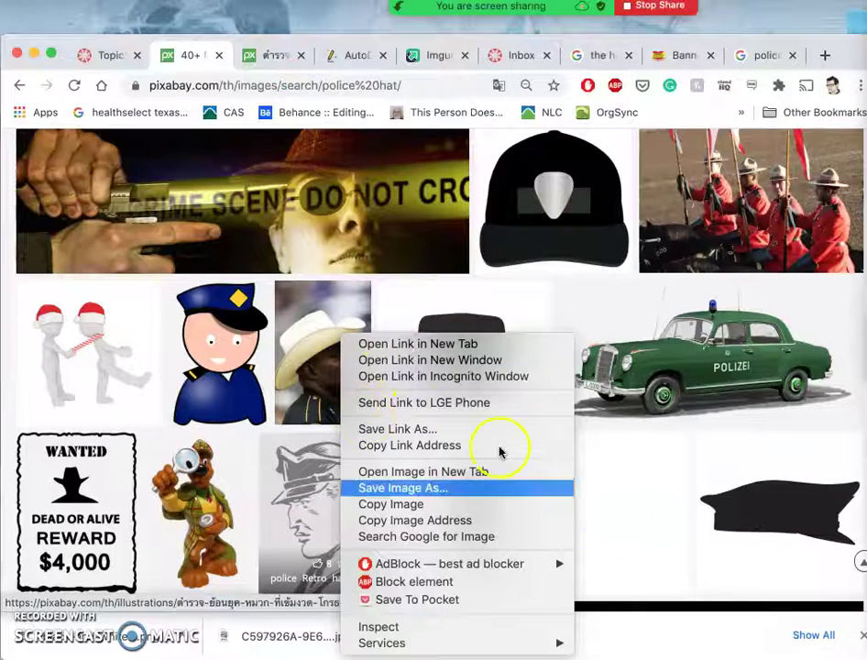
left_click(128, 319)
scroll(127, 319, "down", 10)
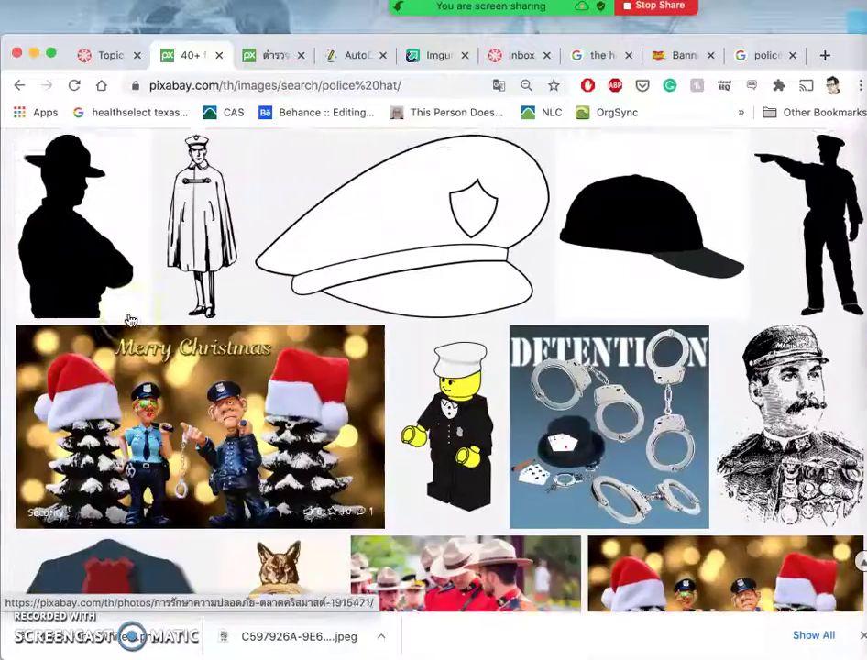
scroll(127, 319, "up", 3)
scroll(128, 319, "down", 1)
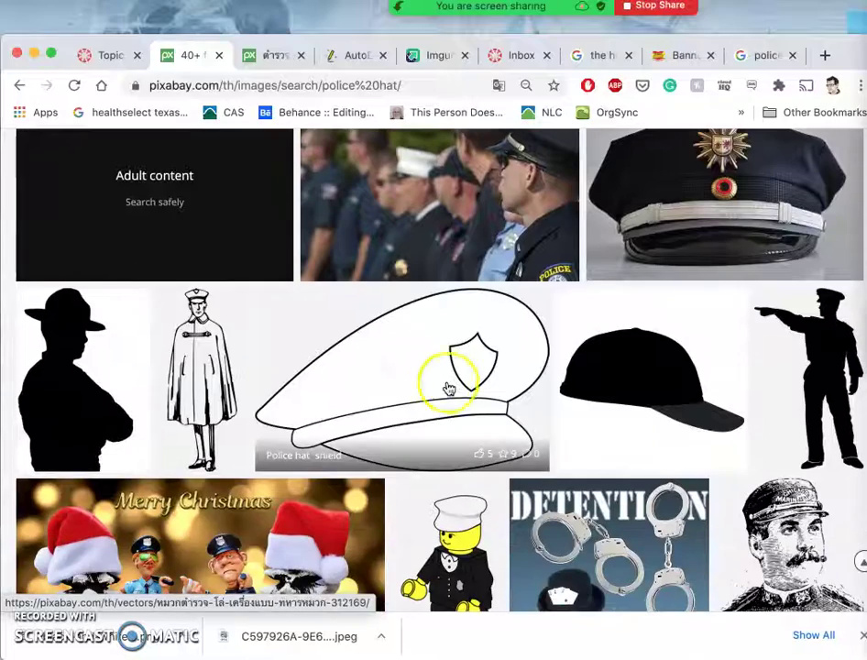
scroll(374, 350, "up", 5)
scroll(374, 350, "up", 8)
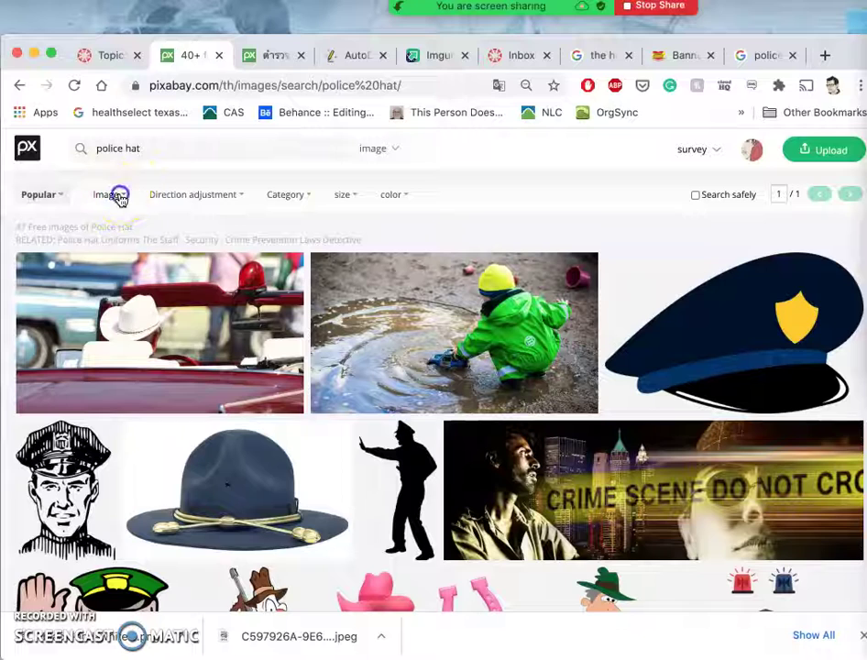
Step: Limit the police hat search results to illustrations only
left_click(119, 197)
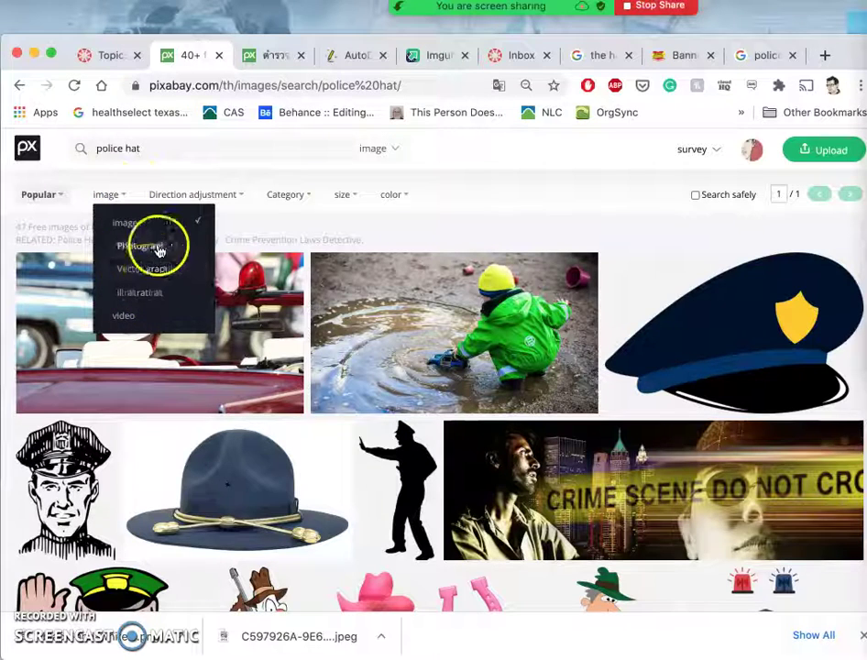
left_click(140, 294)
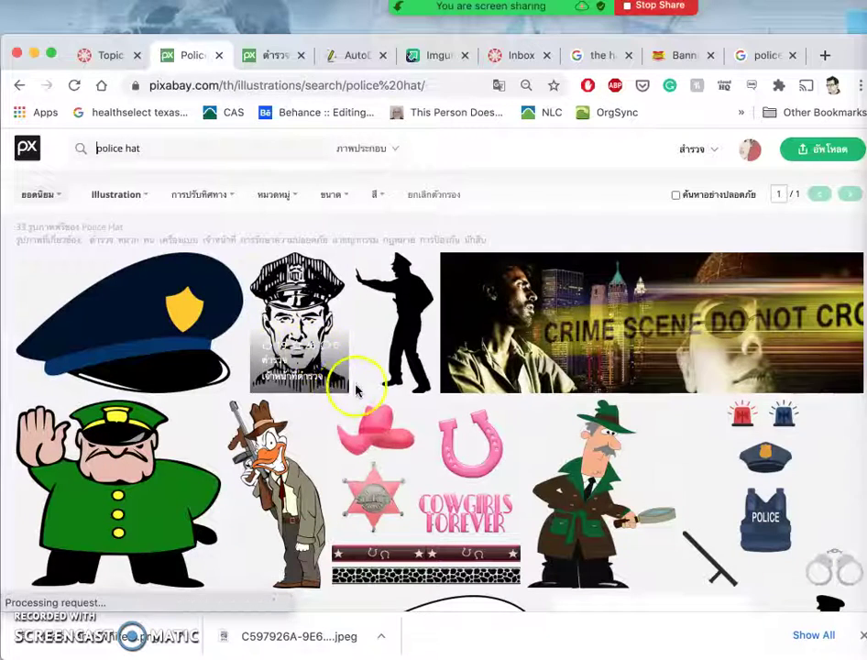
scroll(397, 422, "down", 5)
scroll(399, 427, "down", 20)
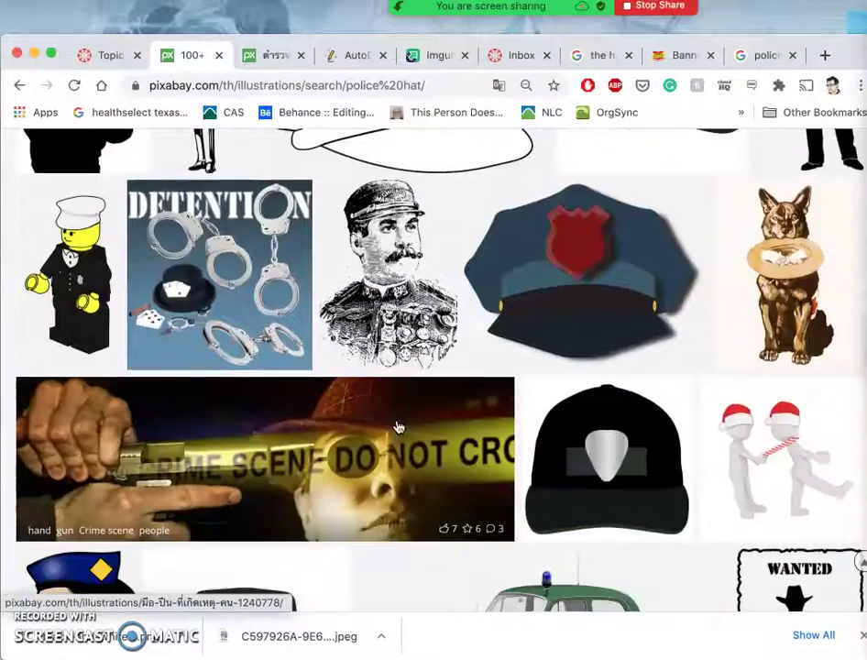
scroll(399, 427, "up", 20)
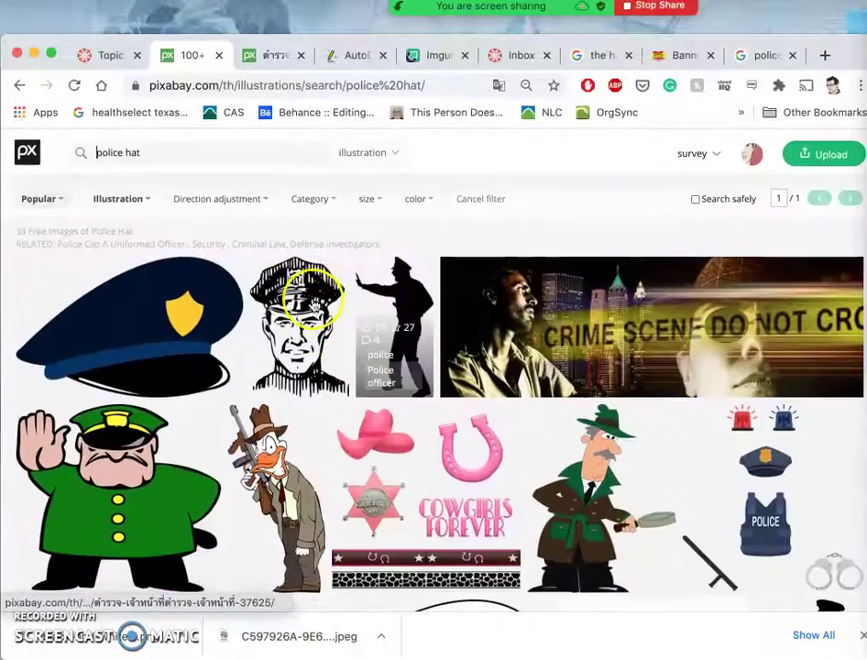
Step: Apply the Black and white colour filter, going back to it after clearing filters
left_click(430, 198)
left_click(420, 236)
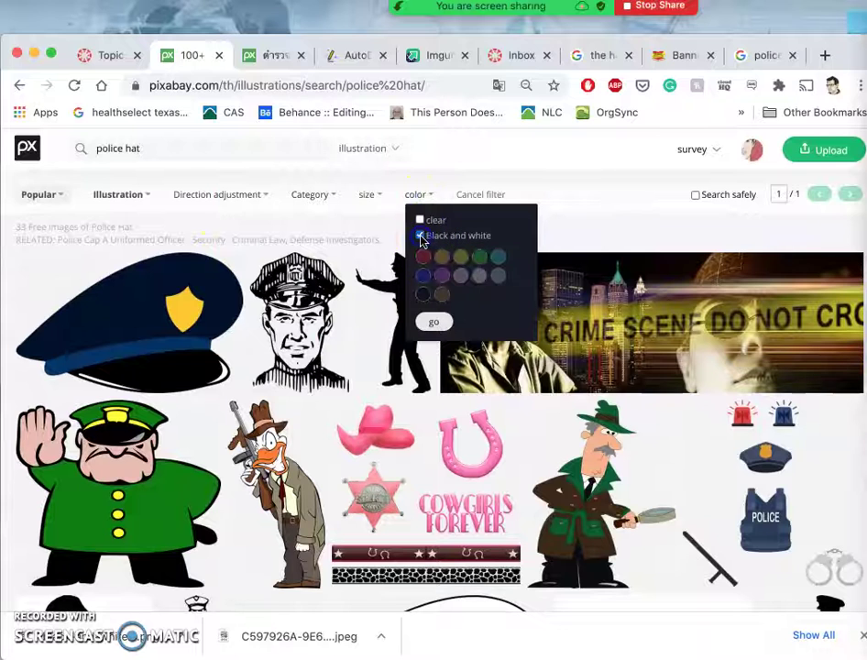
left_click(435, 324)
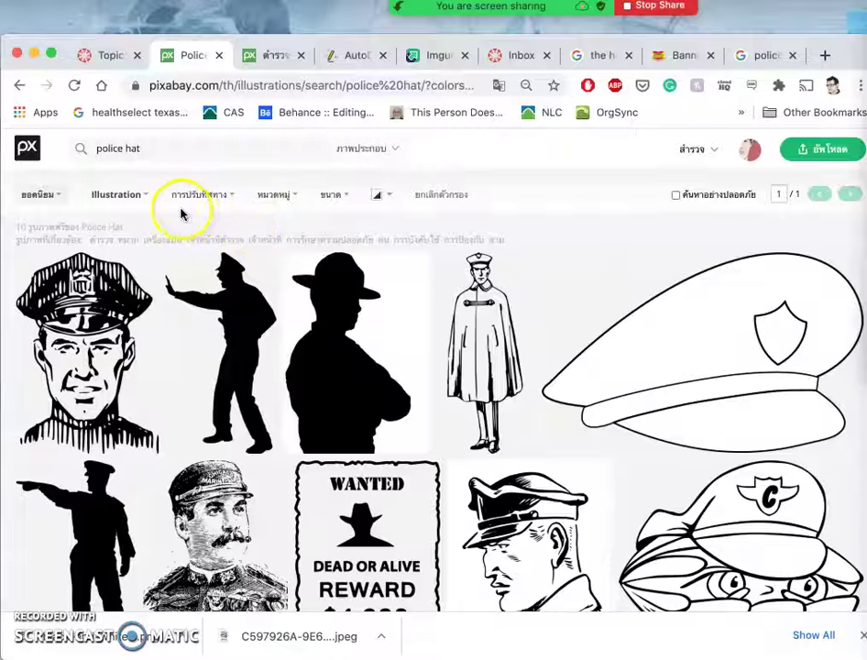
left_click(435, 197)
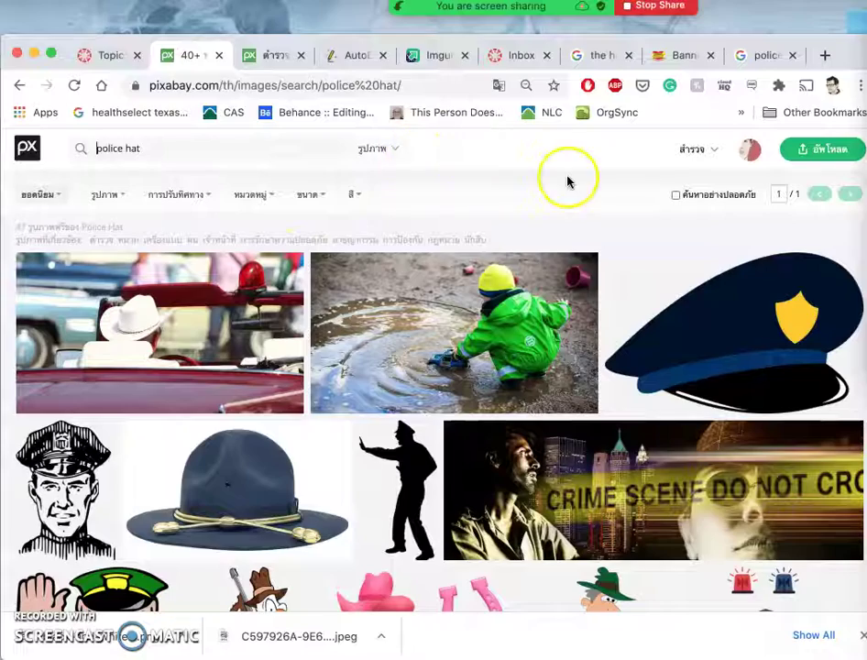
scroll(536, 211, "down", 10)
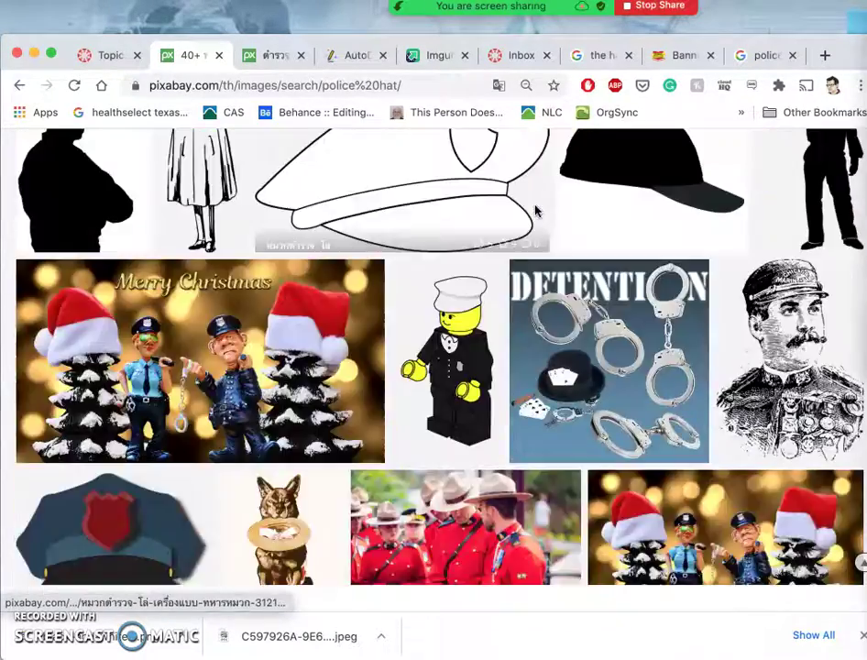
scroll(536, 210, "down", 5)
left_click(20, 85)
scroll(437, 348, "down", 3)
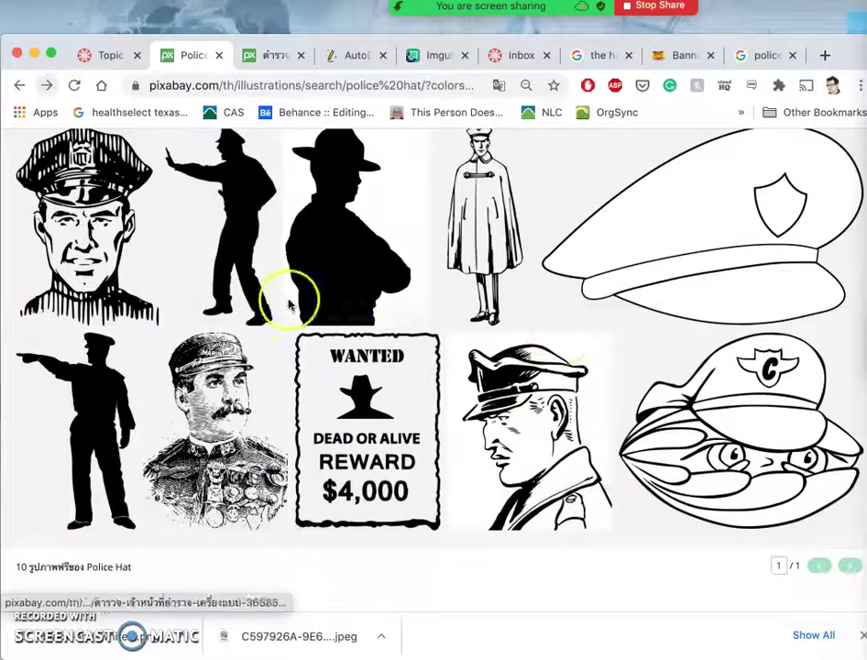
scroll(541, 394, "up", 1)
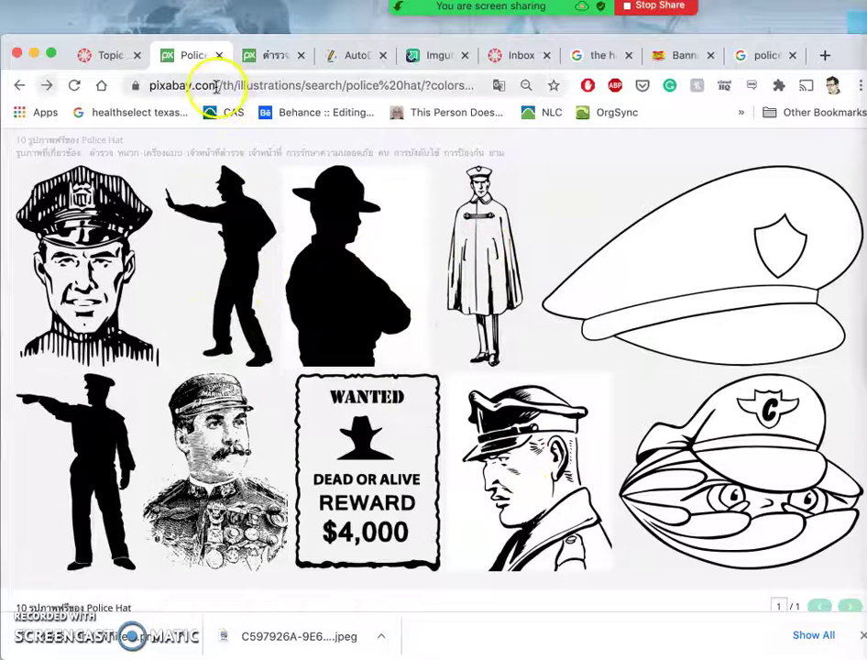
scroll(232, 189, "up", 2)
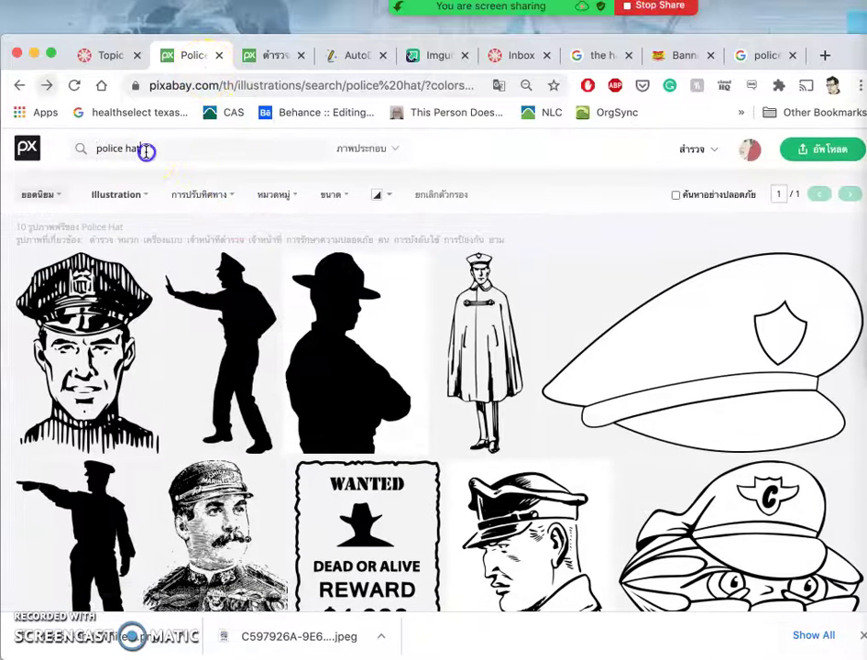
Step: Search Pixabay for 'police baton' and open the baton illustration's page in a new tab
type("aton")
key("Return")
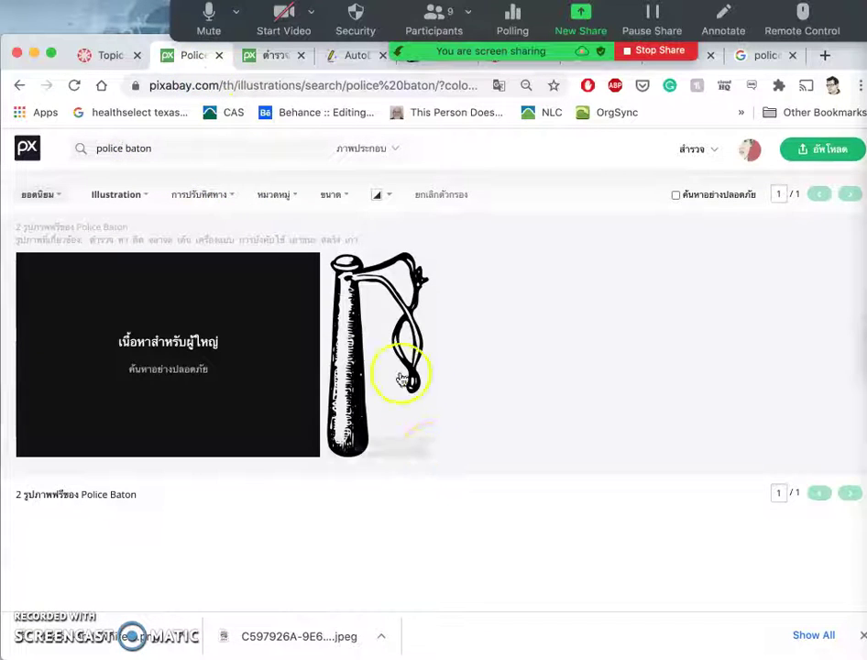
right_click(370, 353)
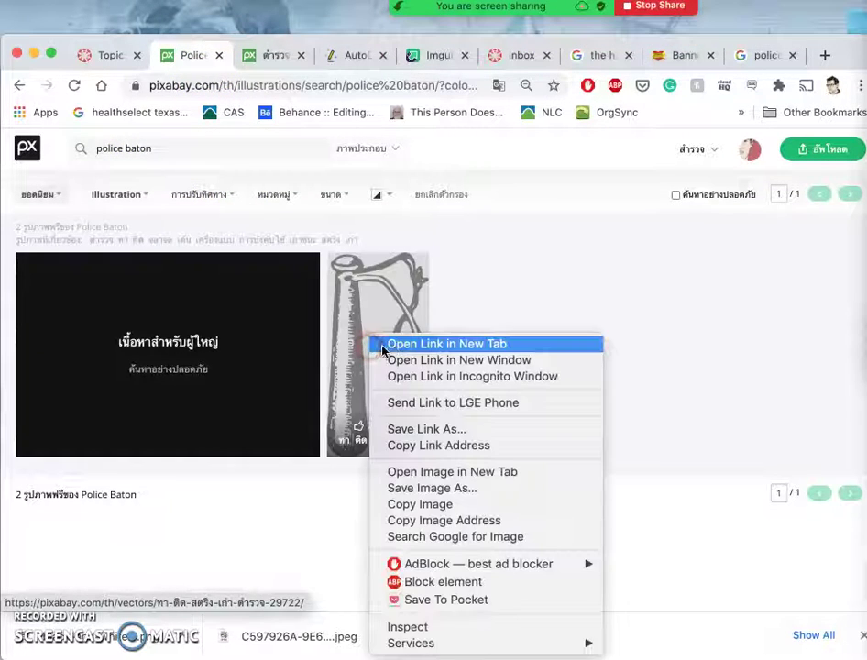
left_click(392, 344)
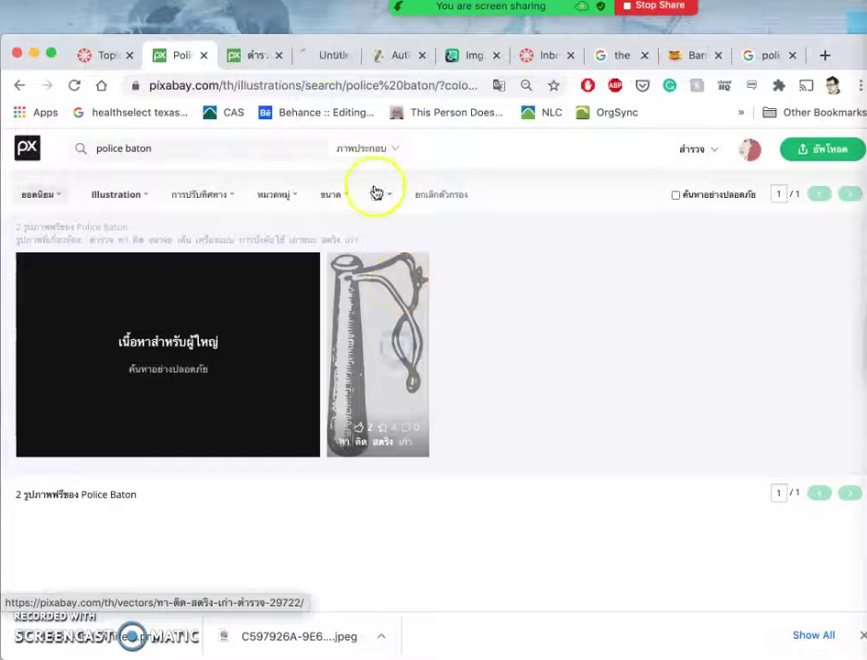
left_click(327, 56)
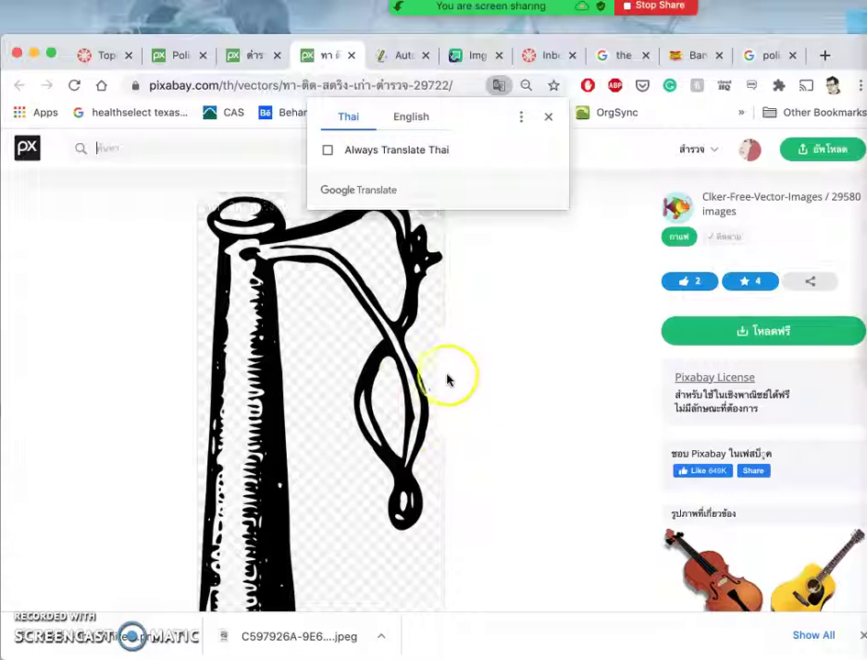
Step: Download the baton illustration as a 960×1920 PNG
left_click(775, 331)
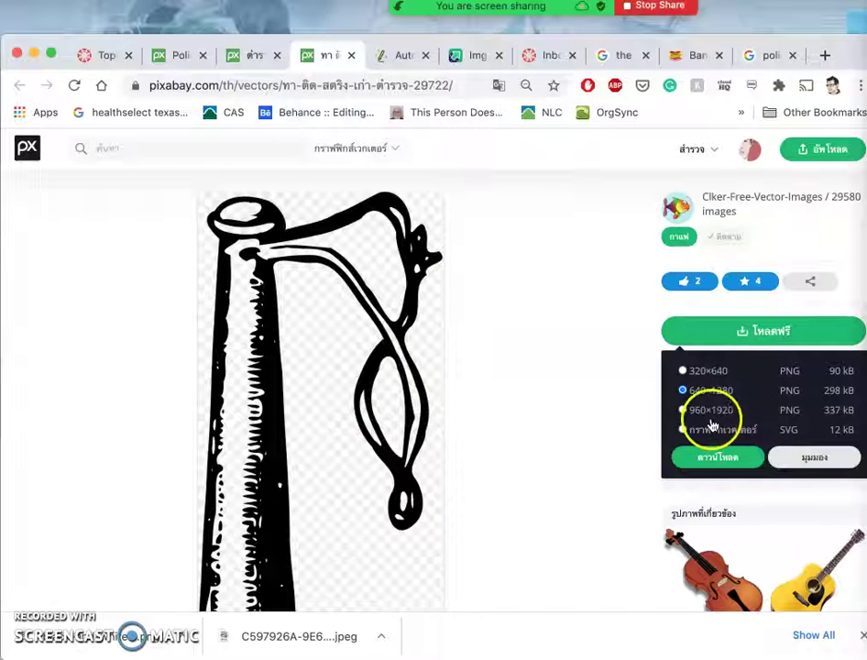
left_click(683, 412)
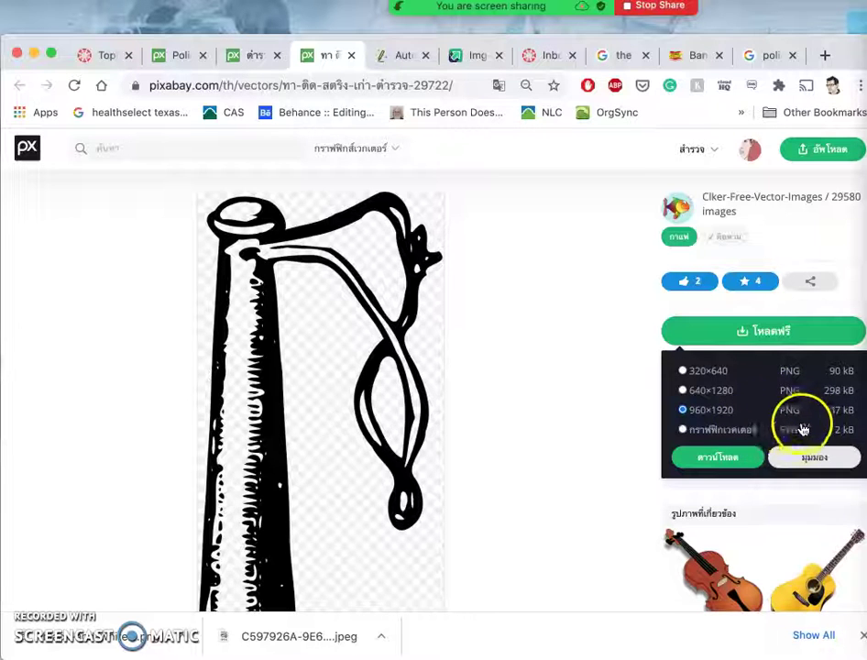
left_click(717, 460)
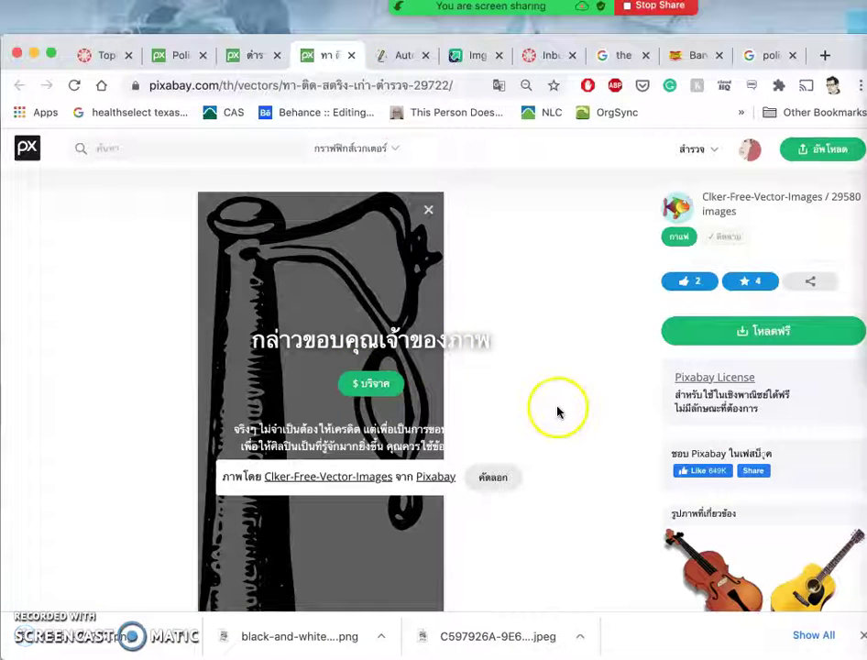
Step: Close the baton image tab and switch Pixabay's site language to English
left_click(352, 57)
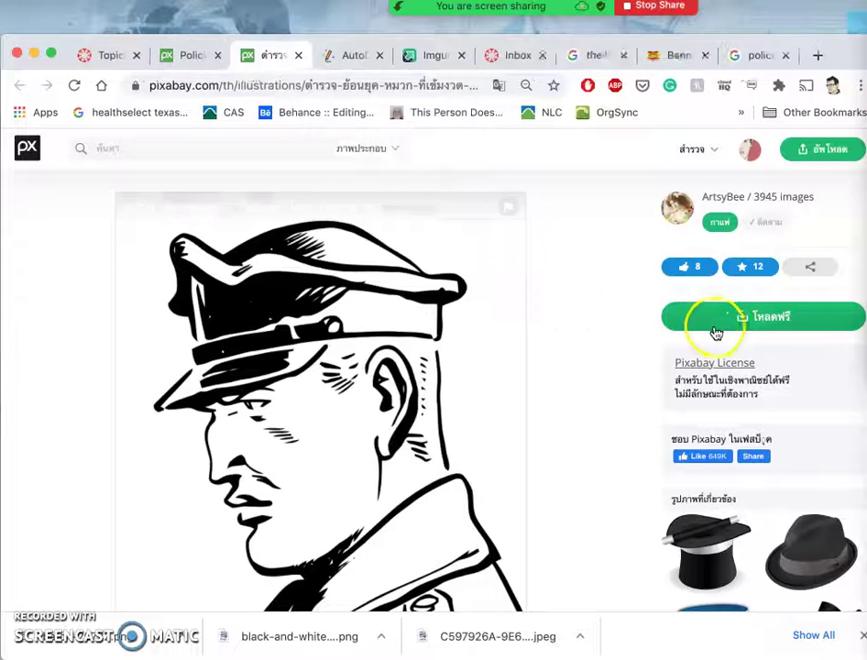
left_click(396, 149)
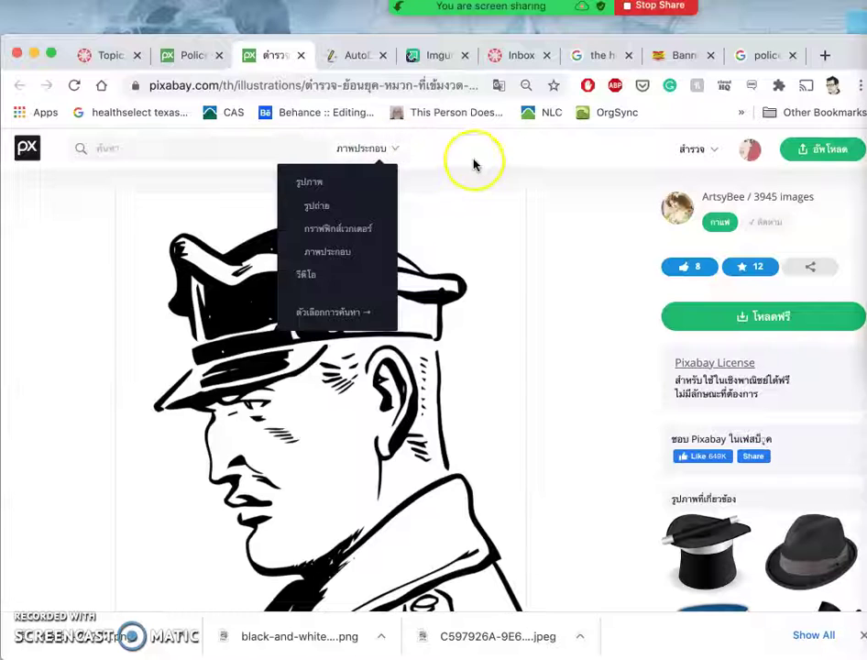
left_click(717, 152)
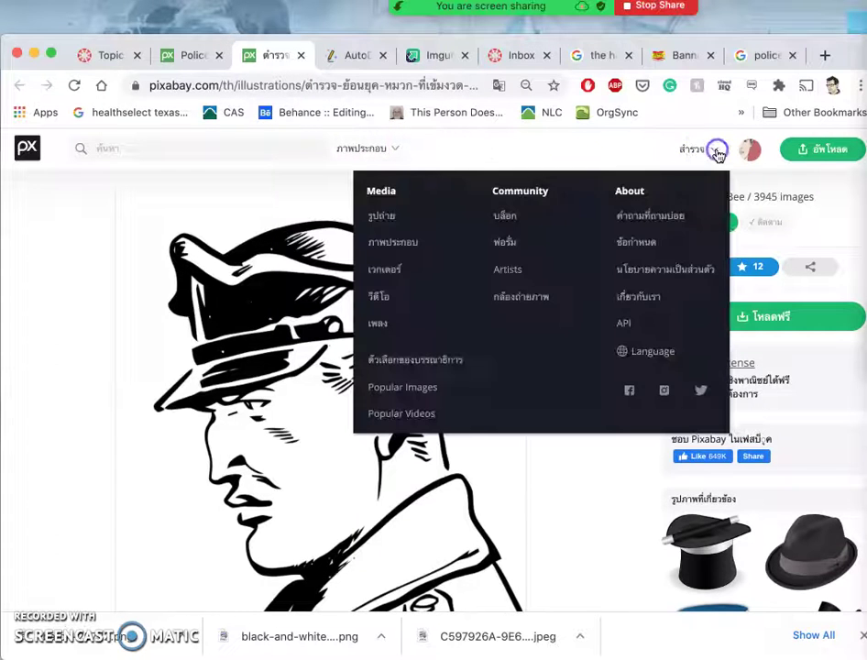
left_click(616, 147)
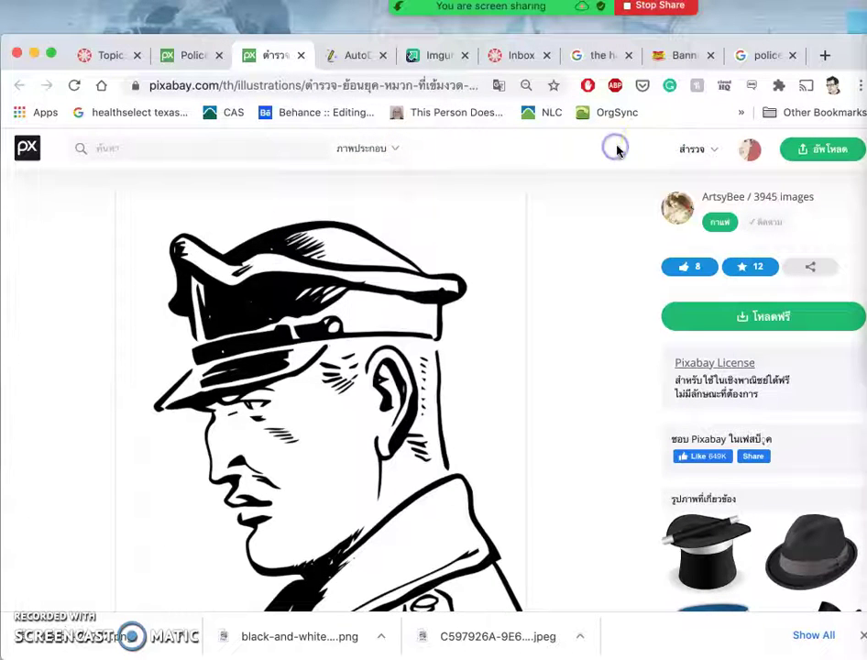
left_click(714, 152)
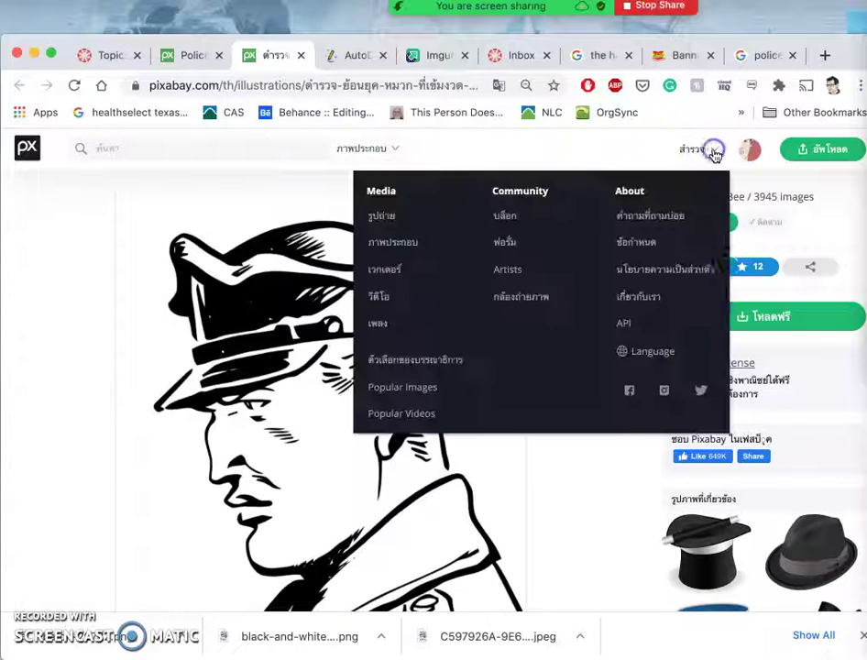
left_click(679, 360)
left_click(731, 403)
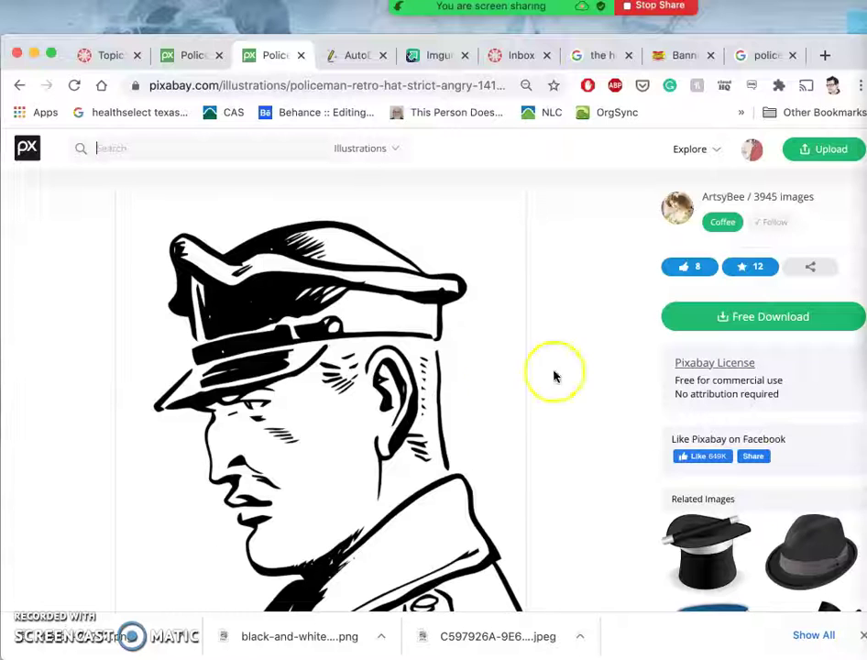
Step: Open the policeman artist's PayPal coffee donation page for image #1417890
scroll(321, 454, "down", 3)
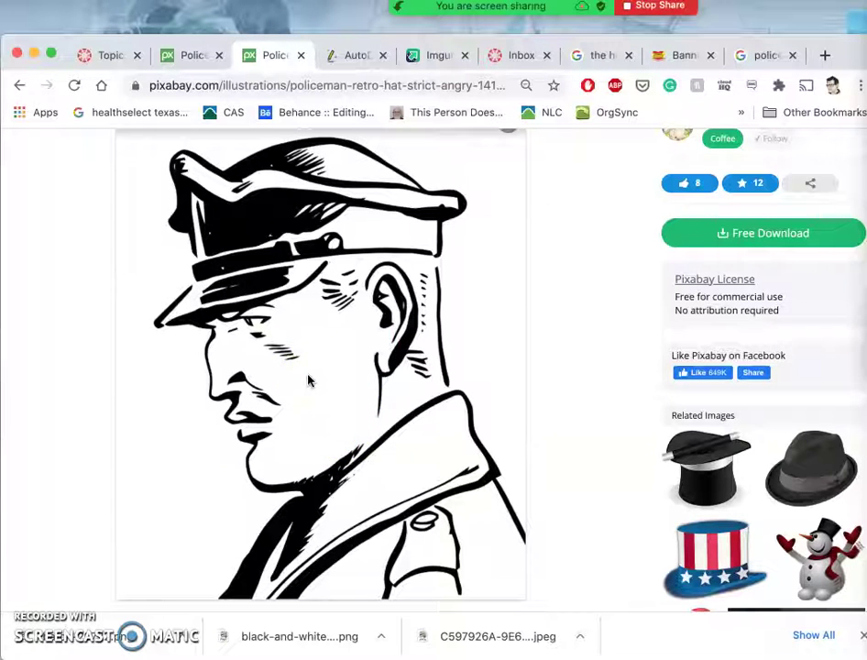
scroll(613, 317, "up", 2)
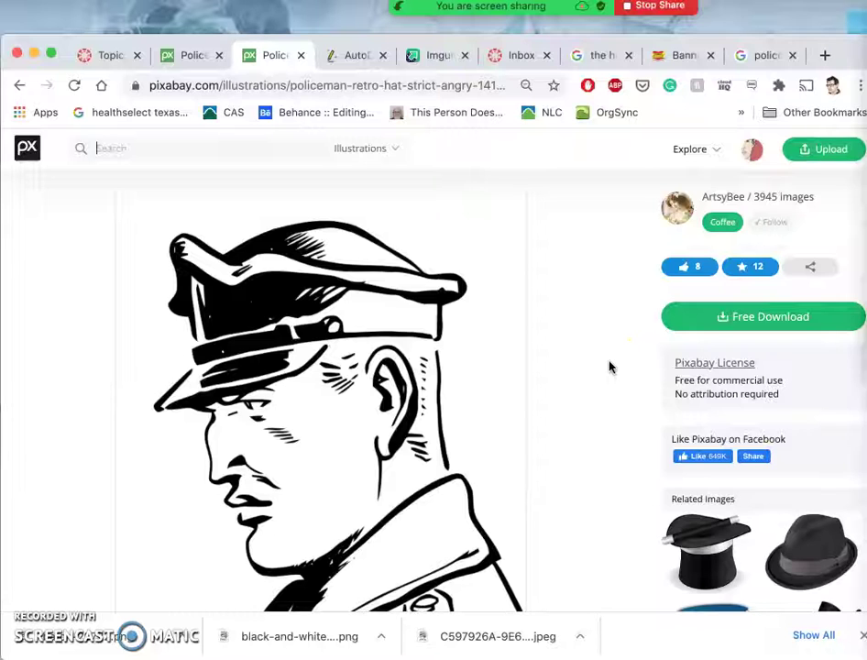
left_click(612, 347)
left_click(729, 225)
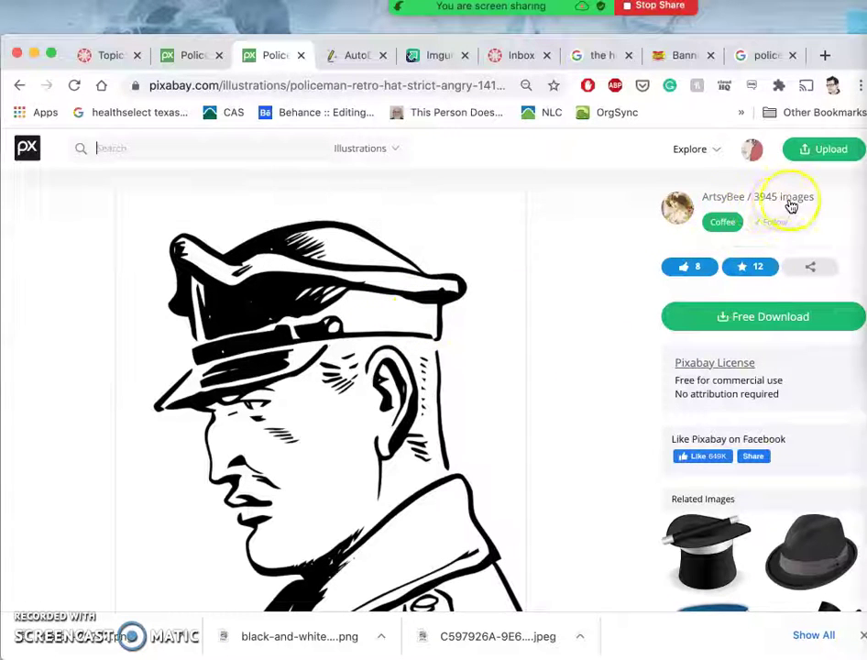
left_click(720, 227)
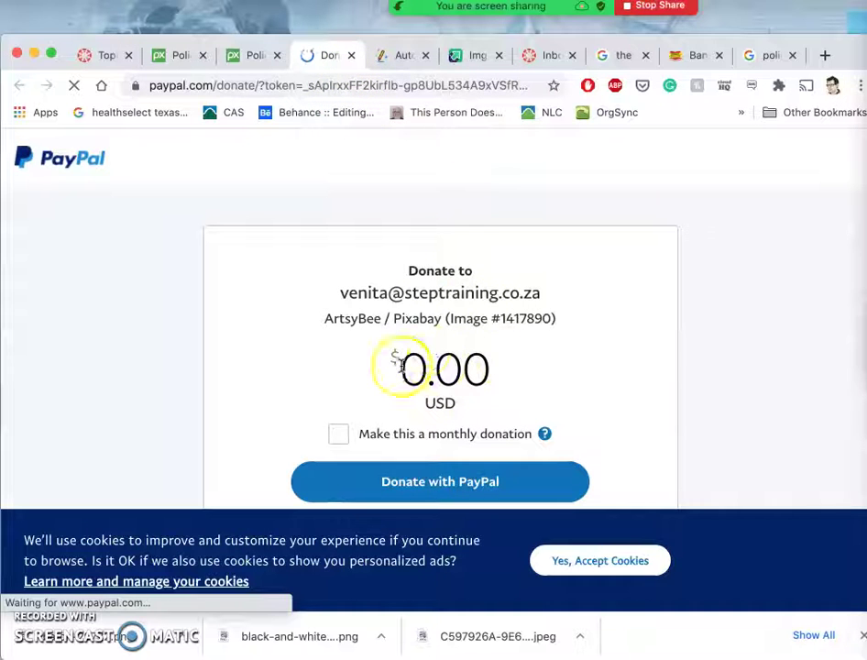
Step: Close the PayPal donation tab and scroll through the retro policeman illustration page
left_click(353, 56)
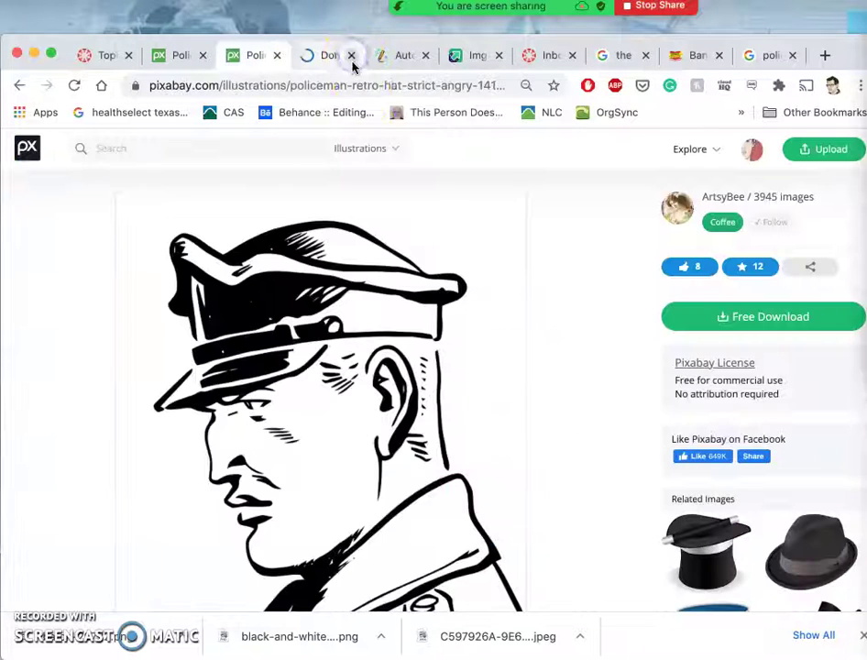
scroll(519, 376, "down", 1)
scroll(519, 376, "down", 1)
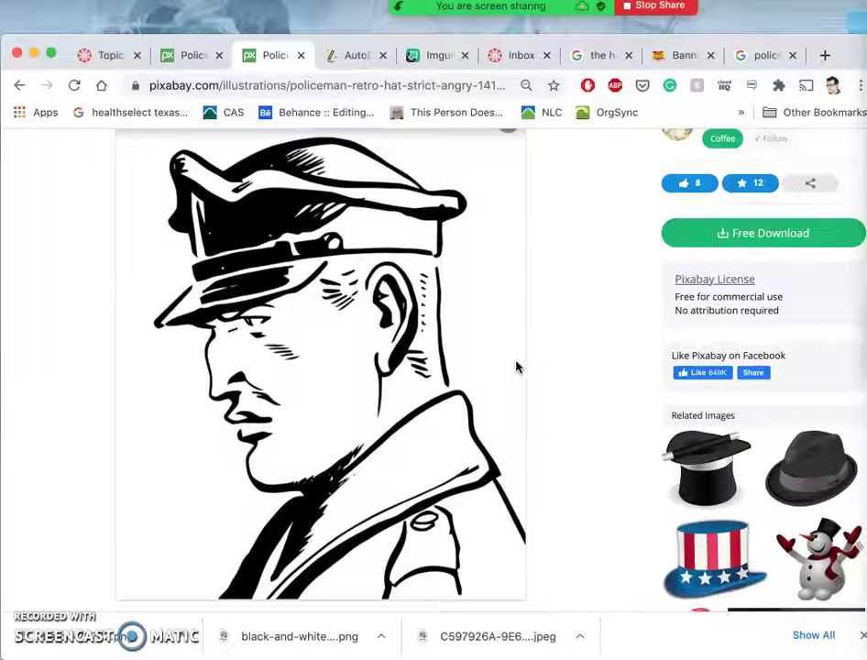
scroll(516, 367, "up", 2)
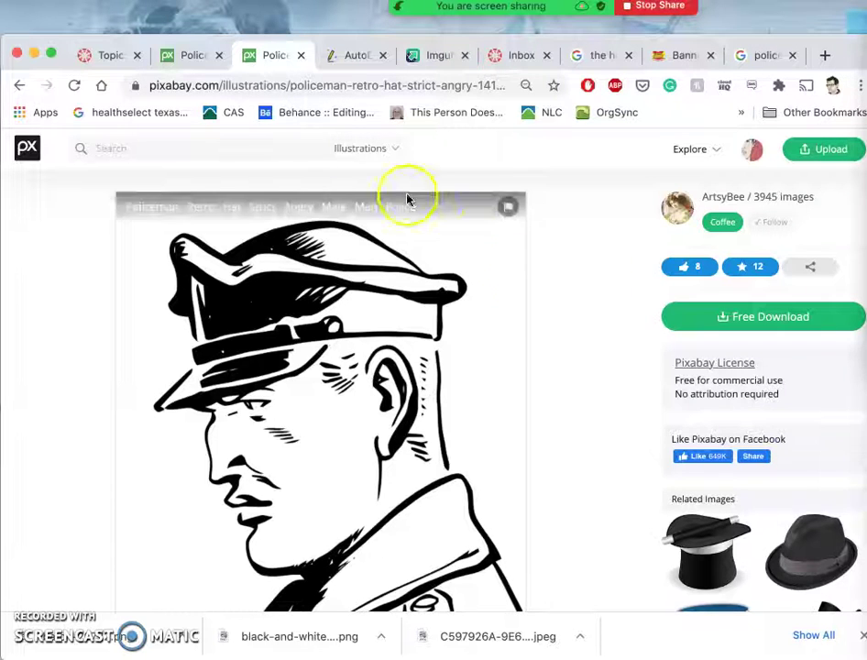
Step: Return to the police baton search results and switch the site language to English
left_click(194, 55)
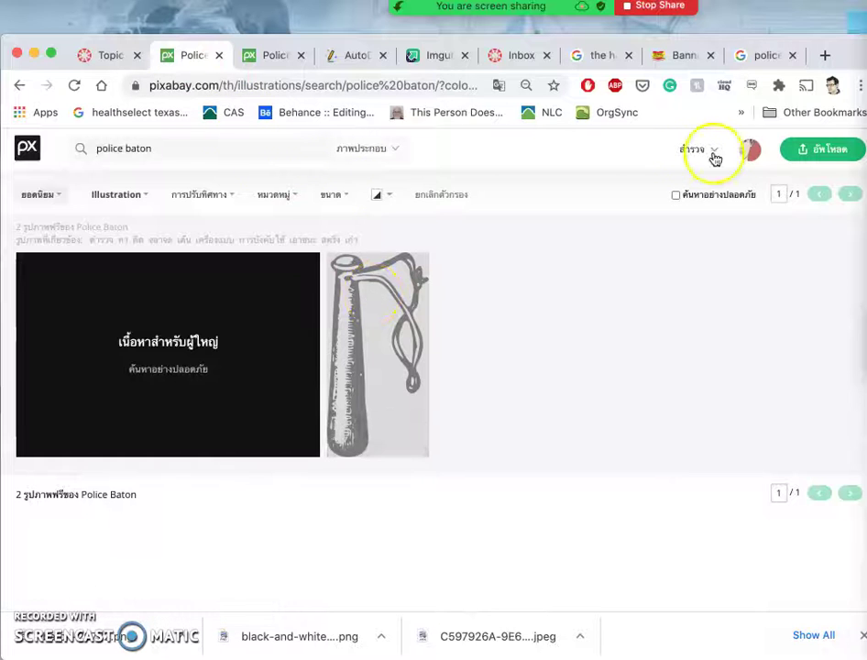
mouse_move(712, 154)
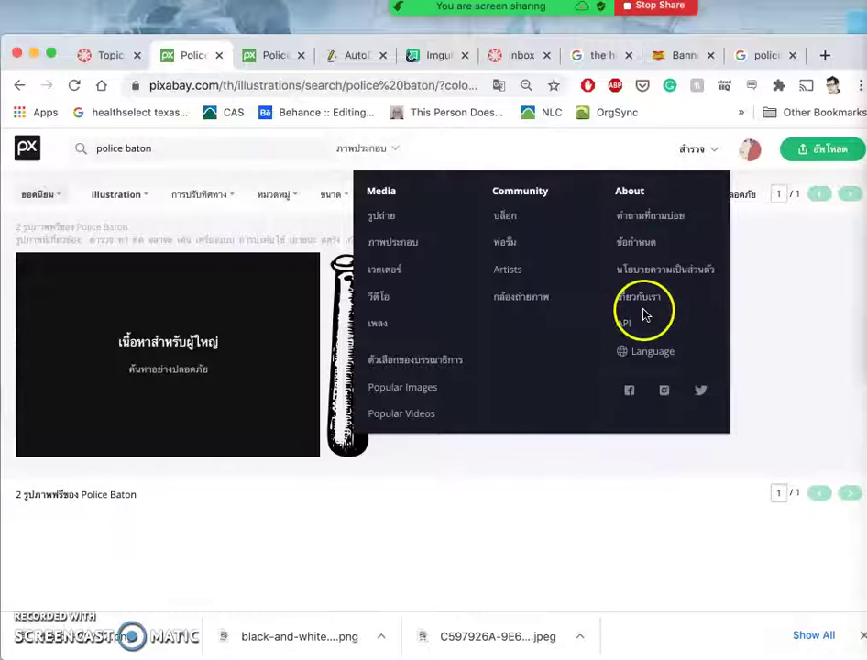
mouse_move(655, 365)
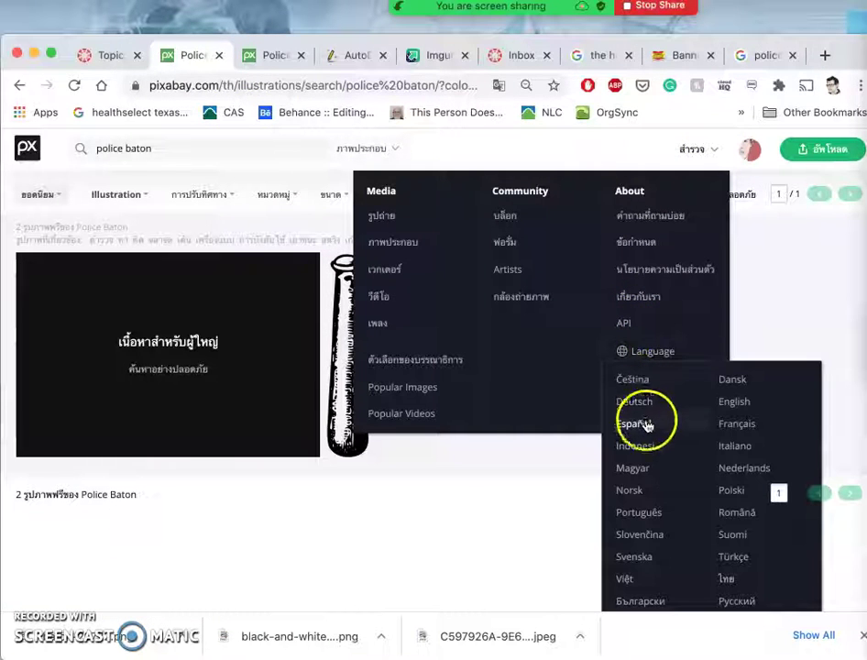
left_click(733, 402)
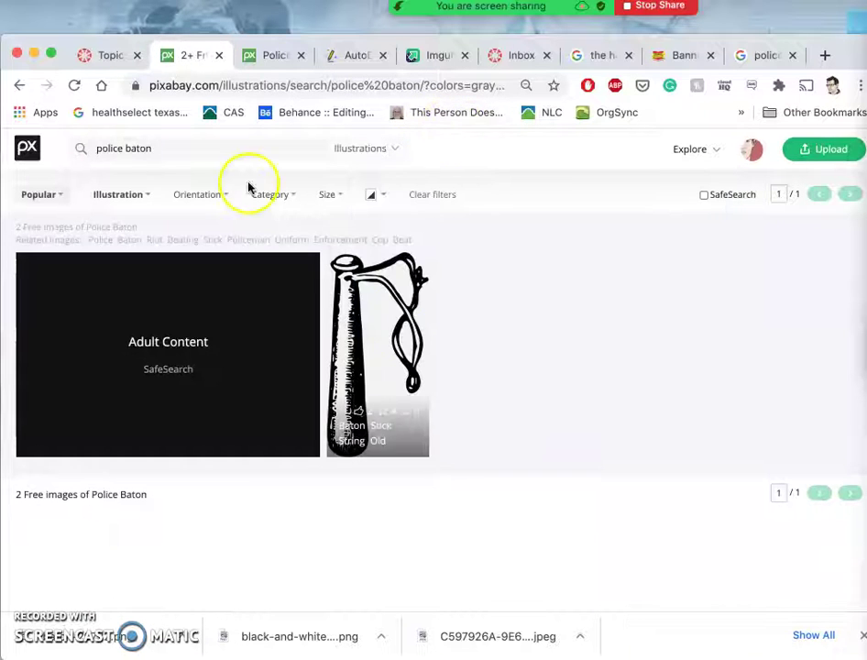
Step: Check the Downloads folder from the Dock to see which images are already saved
left_click(119, 58)
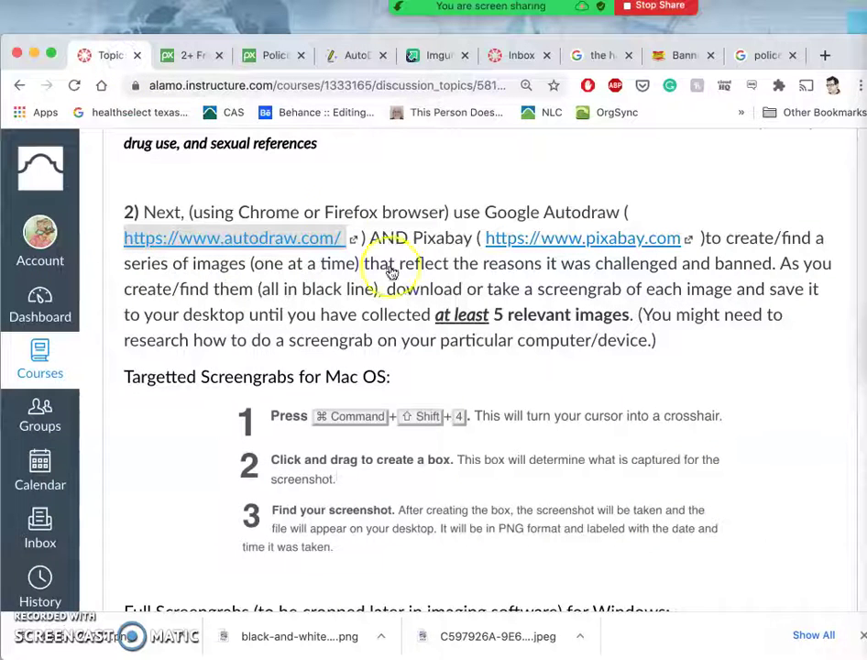
left_click(552, 374)
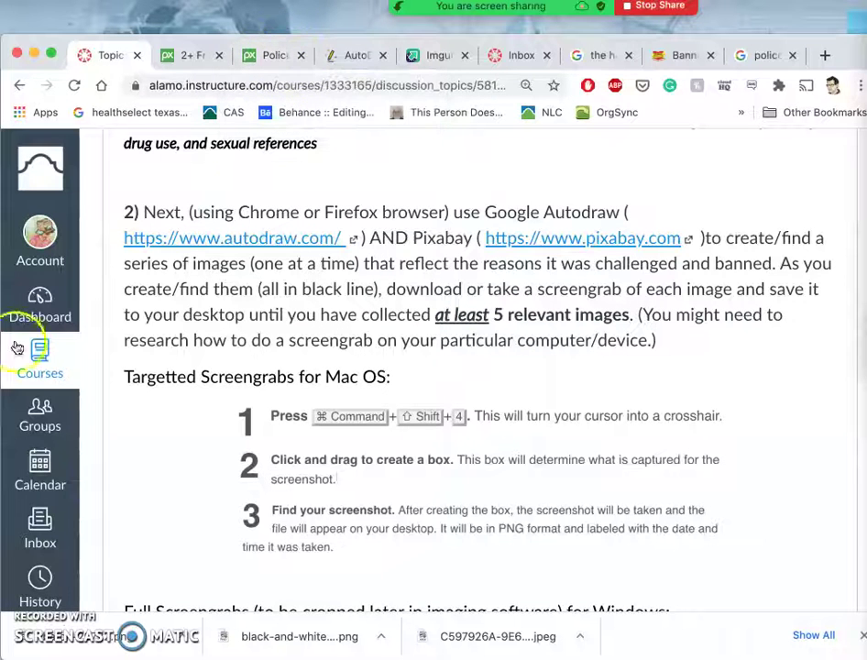
mouse_move(11, 500)
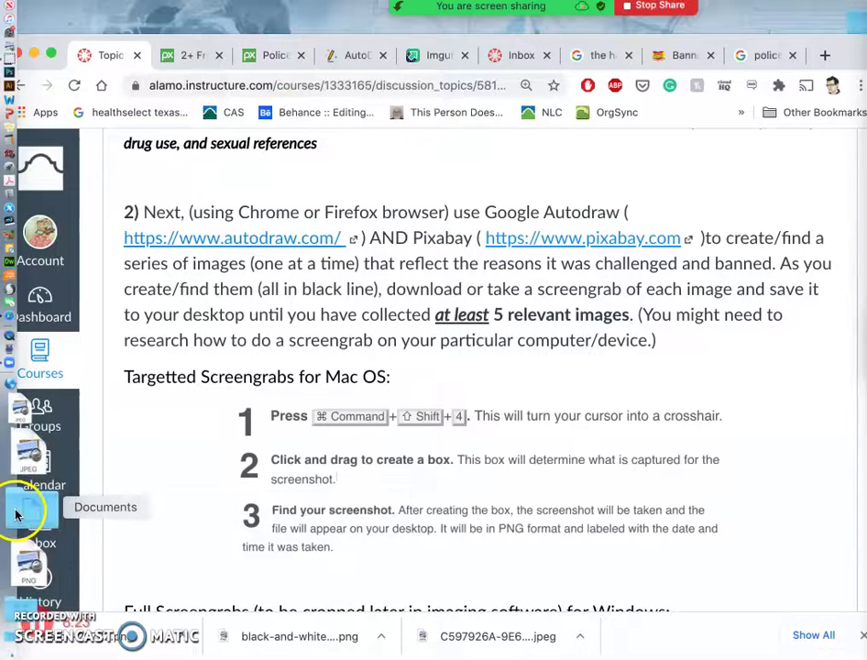
left_click(15, 552)
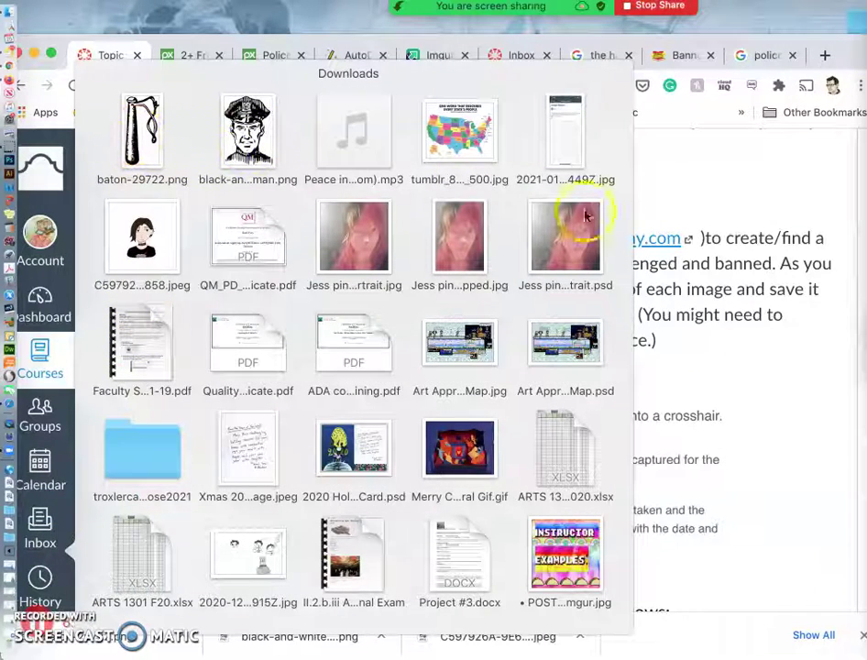
left_click(690, 188)
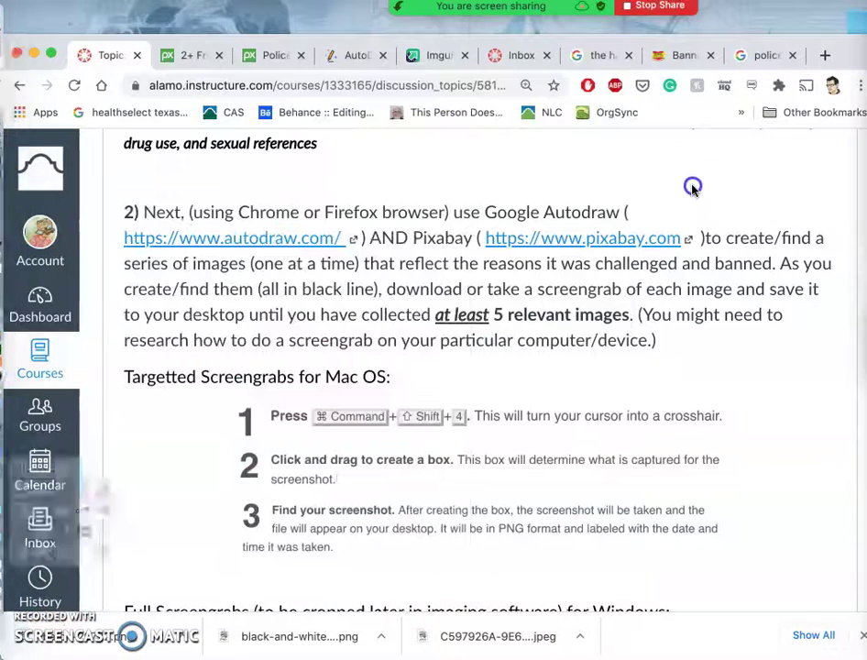
Step: Download the policeman illustration at its largest 2168×2602 size
left_click(275, 57)
left_click(759, 325)
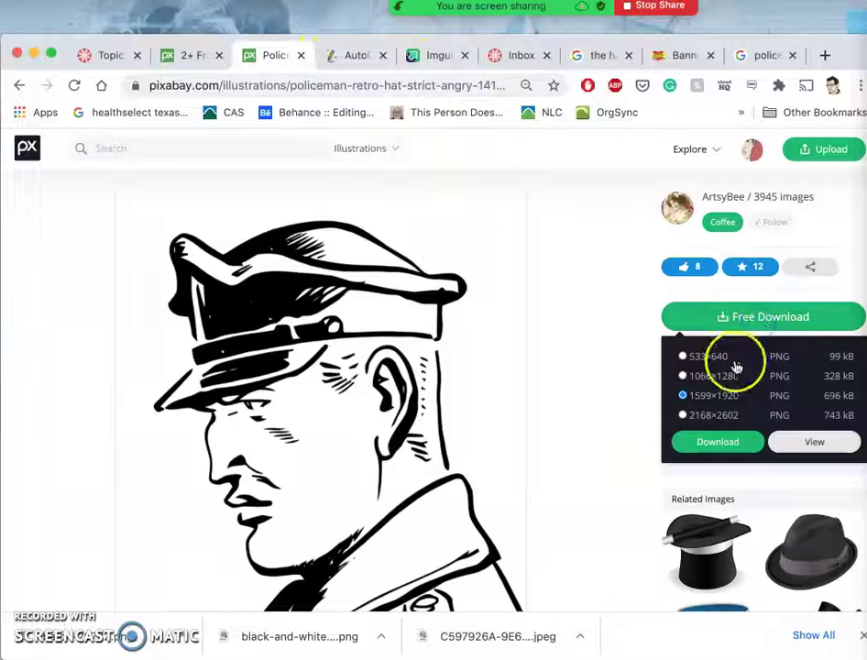
left_click(683, 415)
left_click(701, 442)
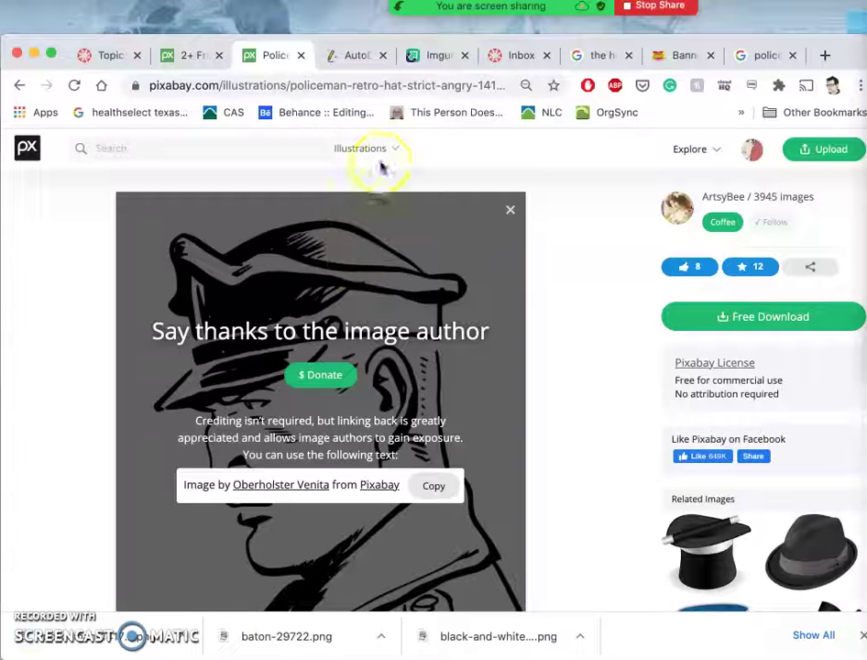
Step: Replace the baton search with 'power fist' and run it
left_click(193, 57)
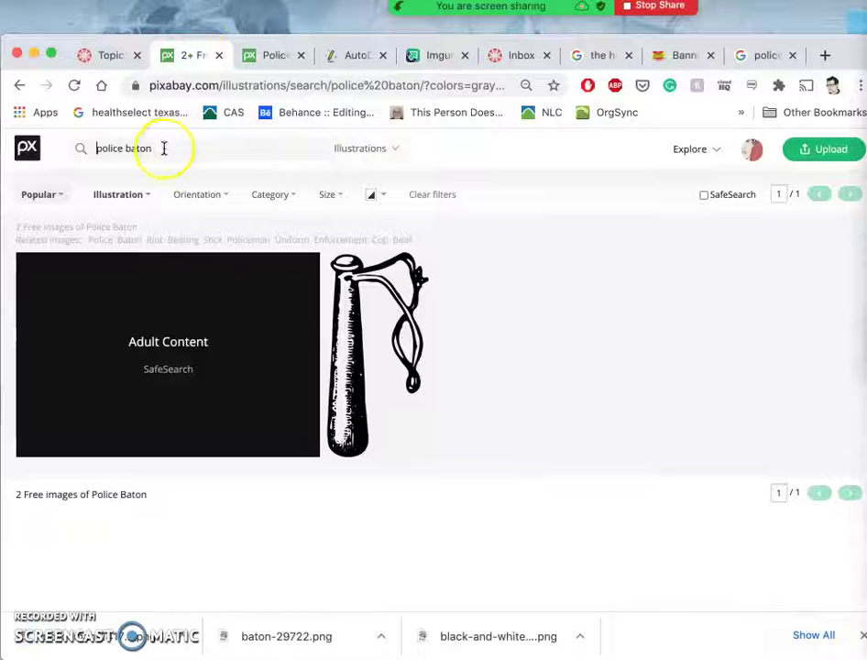
left_click_drag(161, 147, 107, 149)
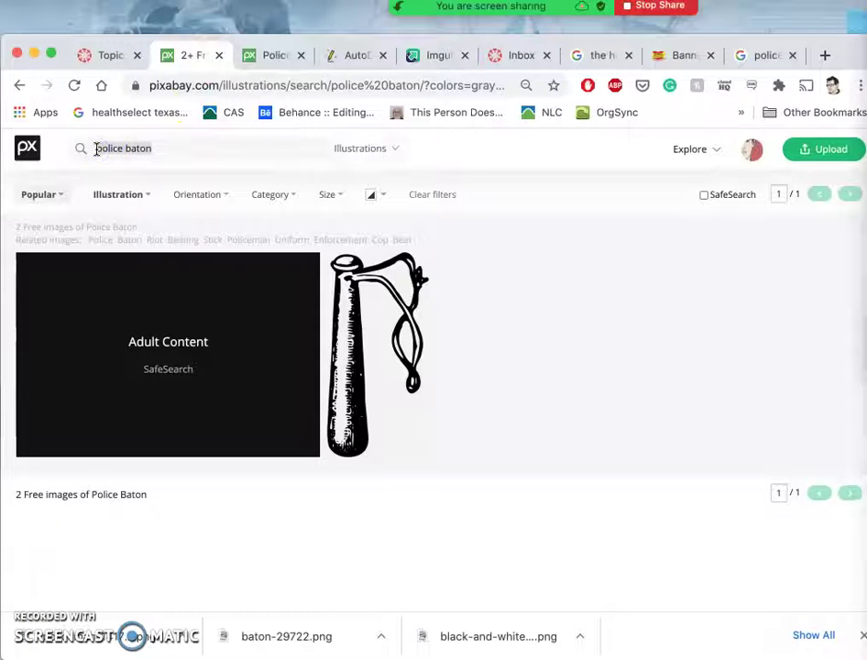
type("po")
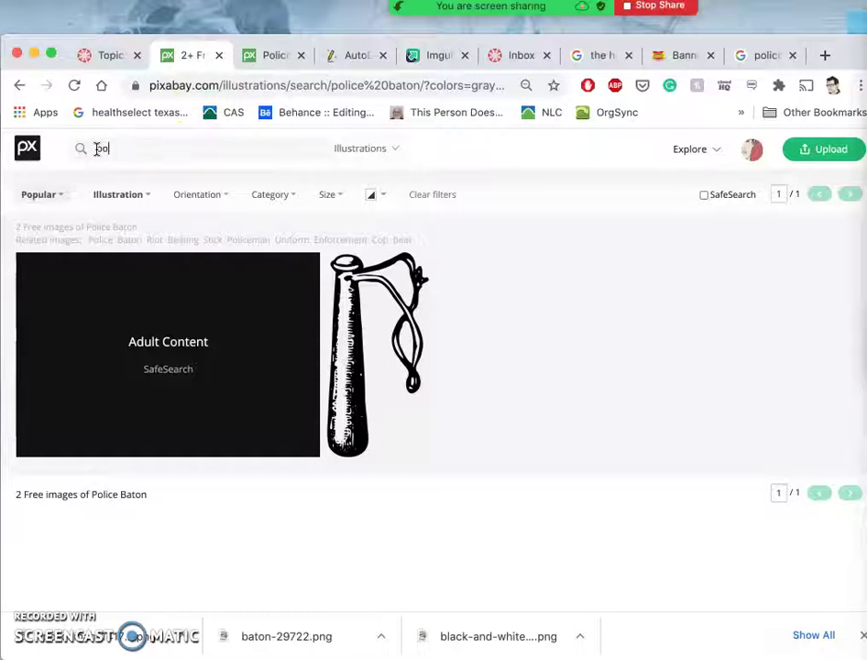
type("wer fist")
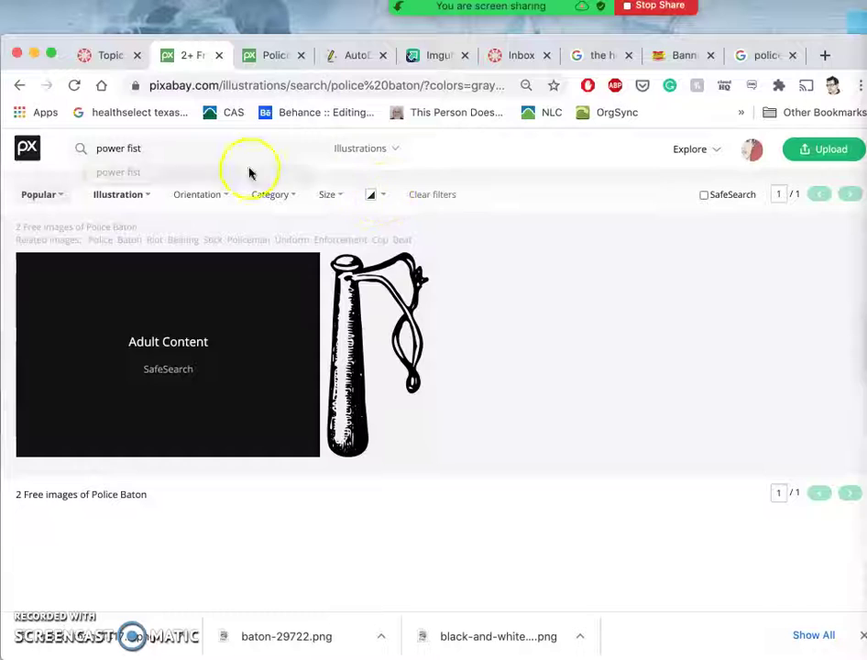
key("Return")
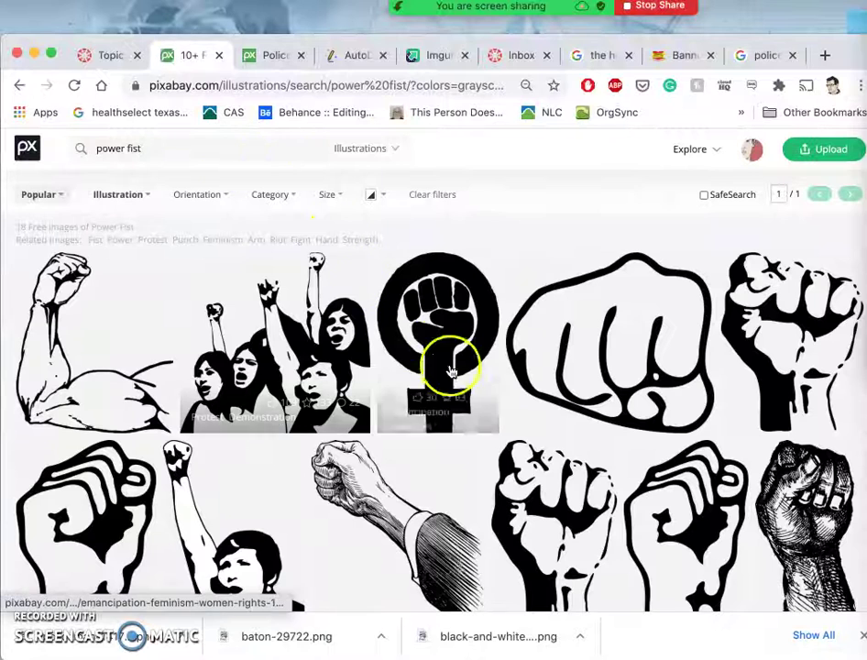
Step: Open the bold black raised-fist image and download it
scroll(482, 403, "down", 5)
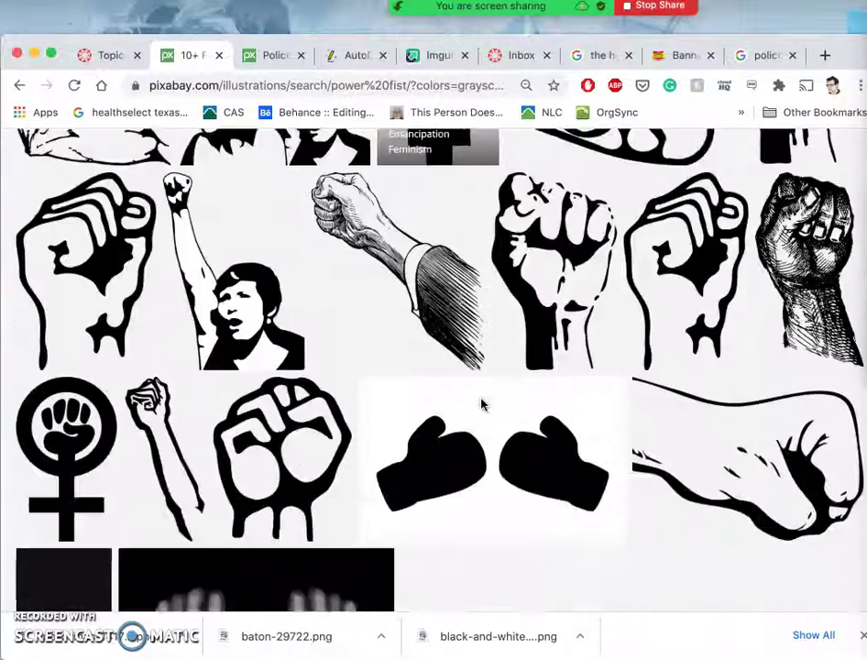
scroll(481, 403, "up", 2)
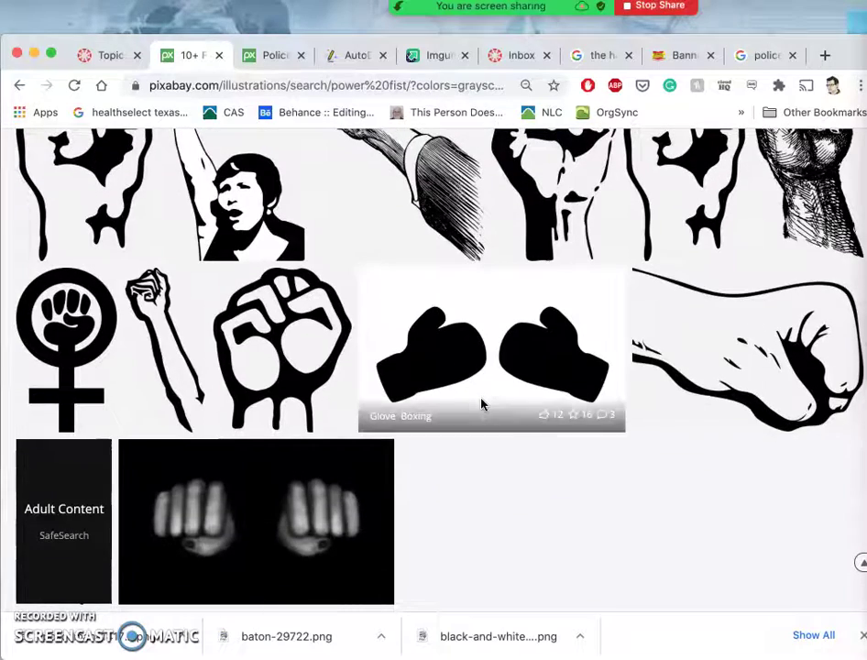
scroll(482, 404, "up", 4)
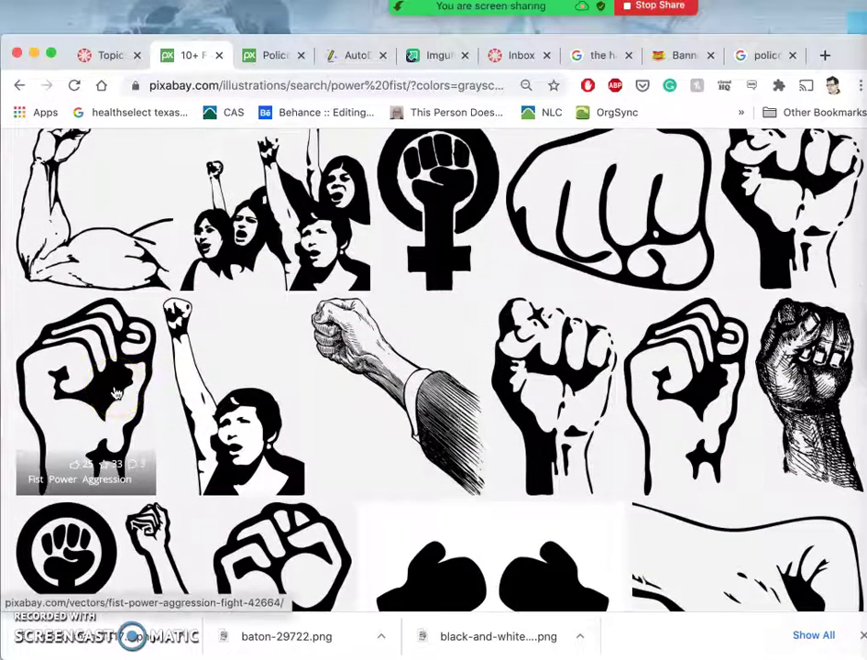
left_click(117, 393)
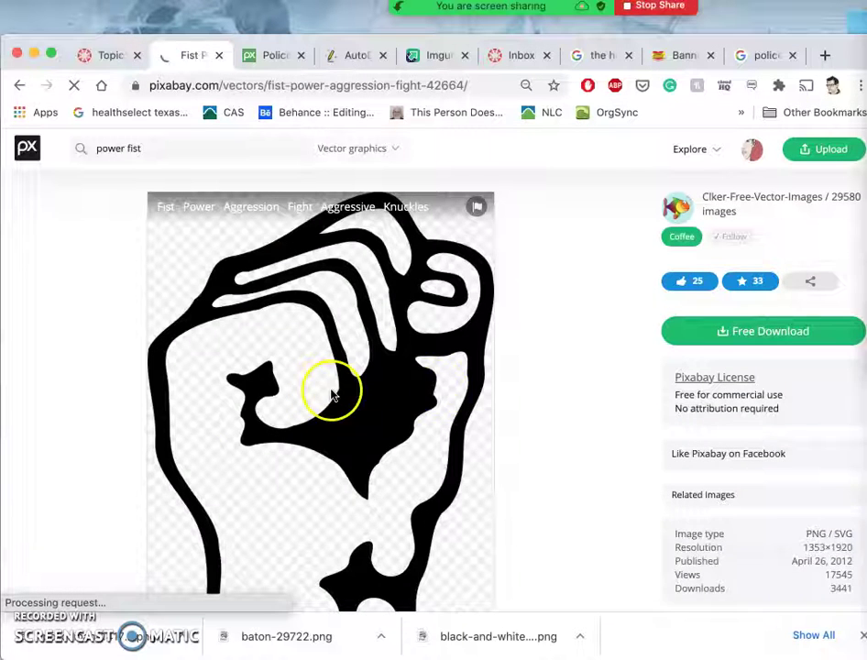
left_click(742, 331)
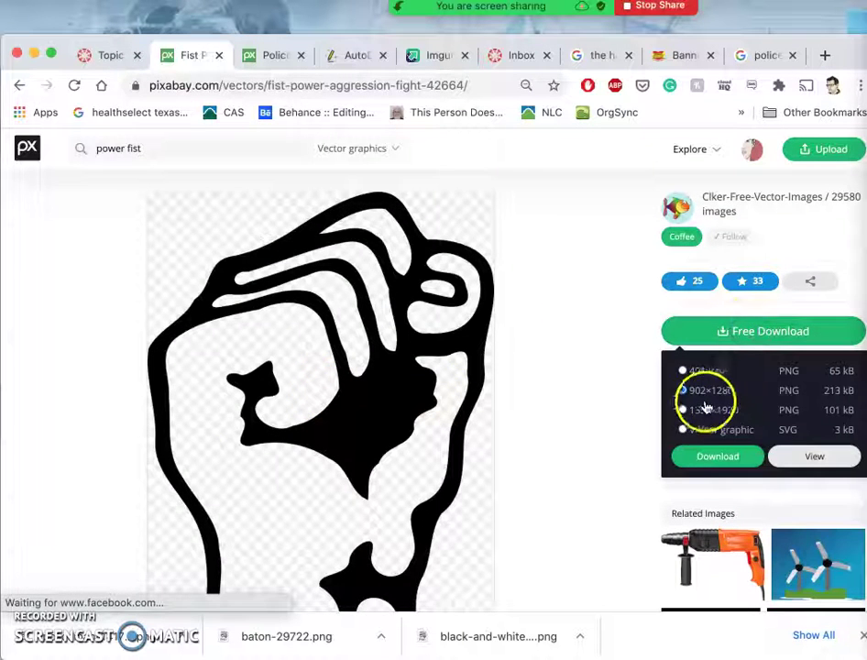
left_click(711, 456)
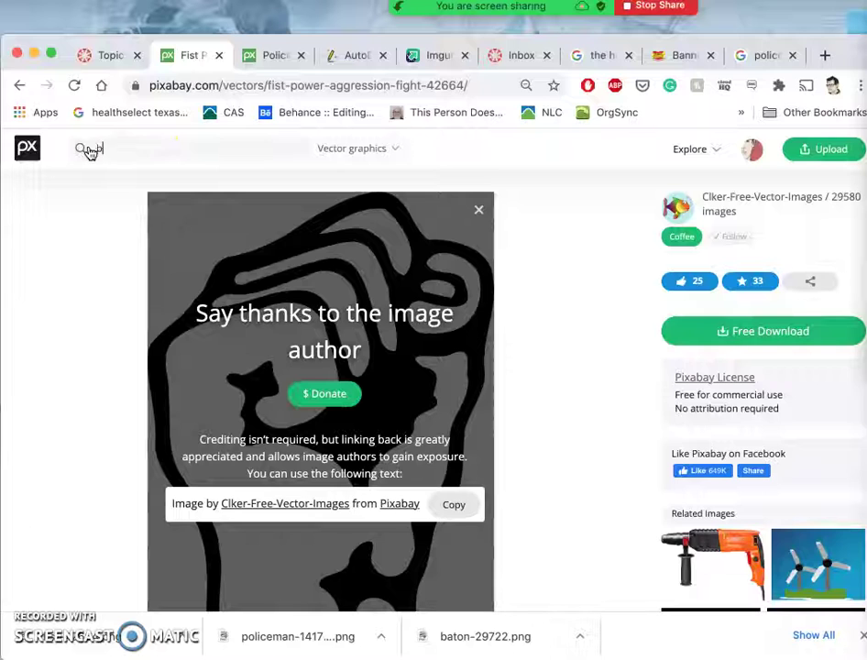
Step: Search for 'bullhorn' limited to black-and-white illustrations
type("horn")
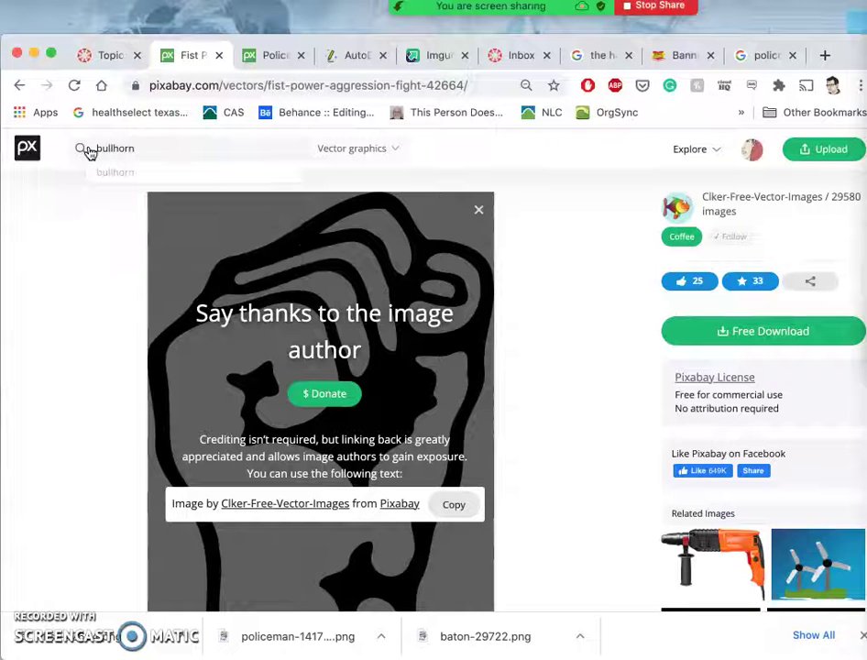
key("Return")
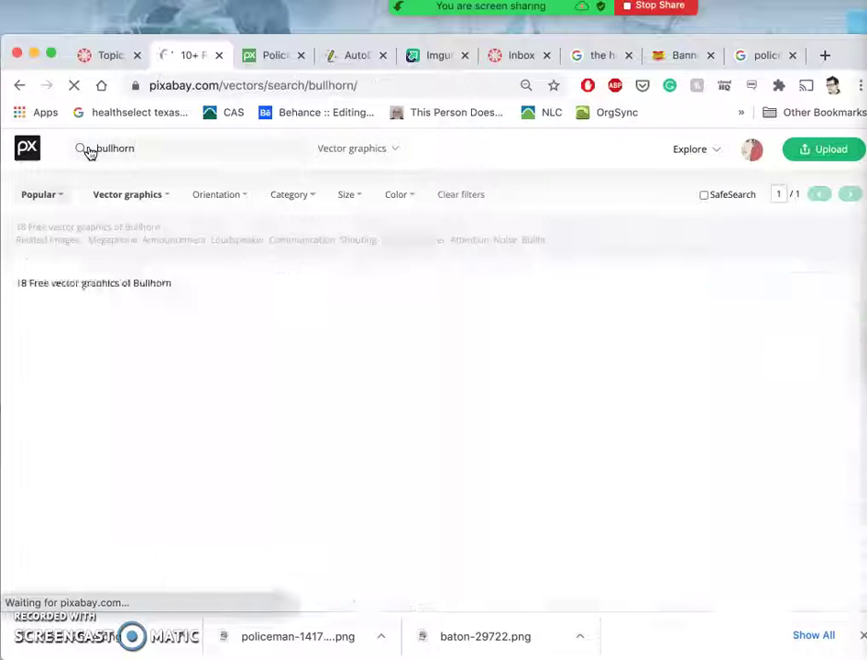
left_click(194, 147)
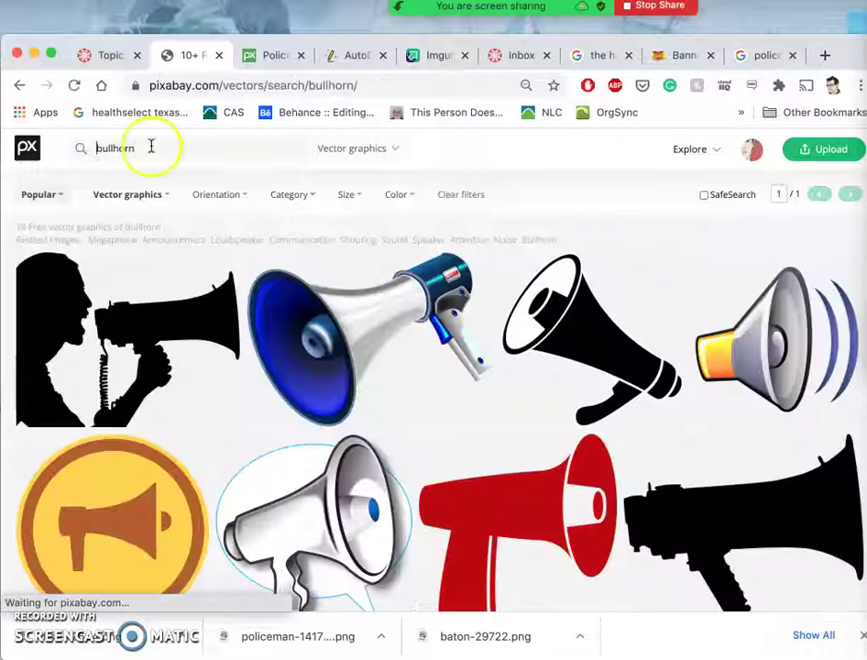
left_click(397, 148)
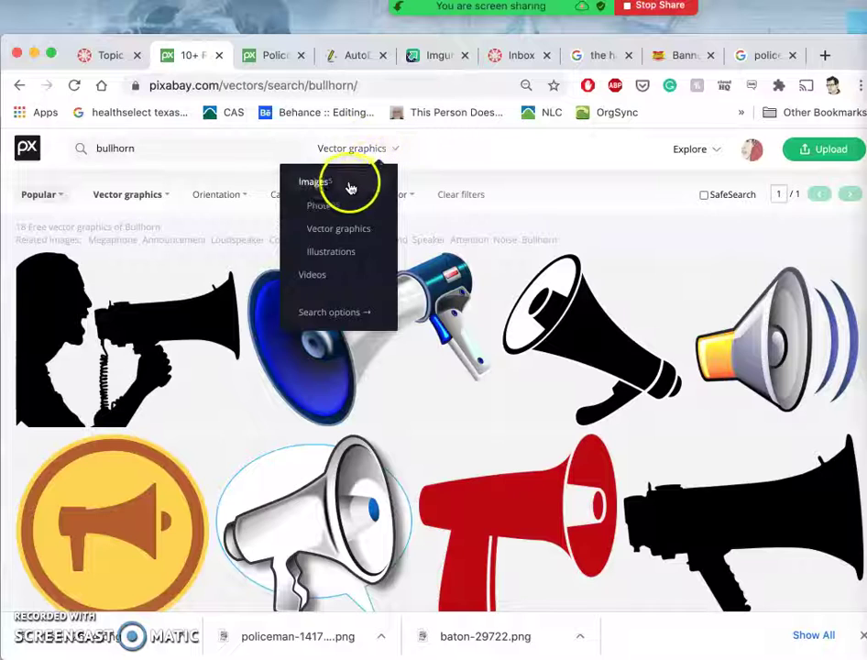
left_click(331, 252)
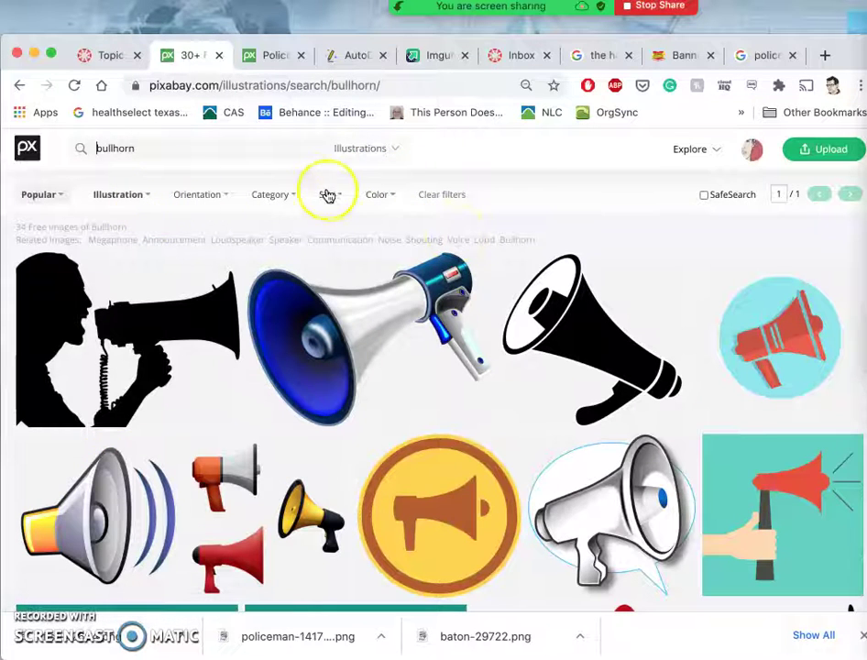
left_click(385, 195)
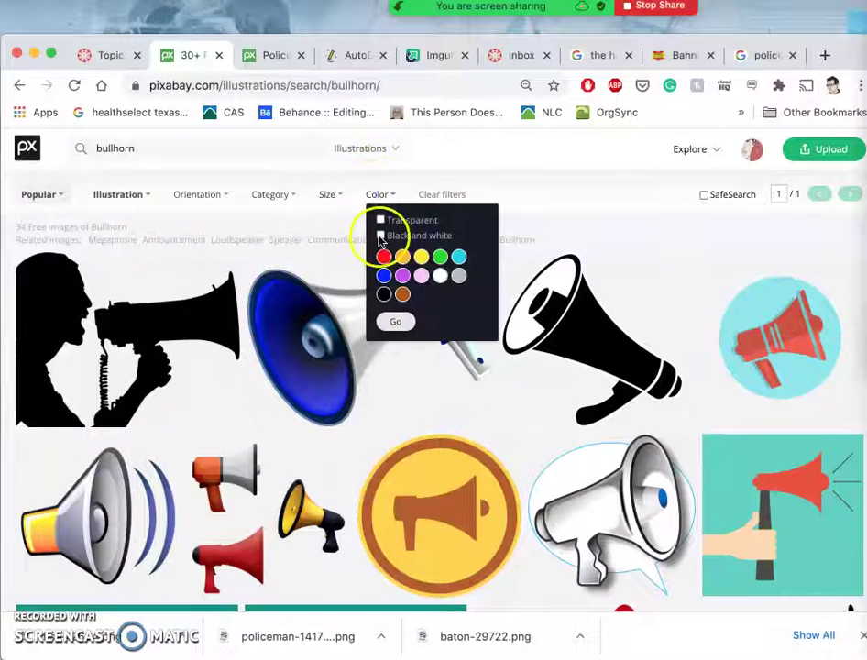
left_click(380, 235)
left_click(395, 321)
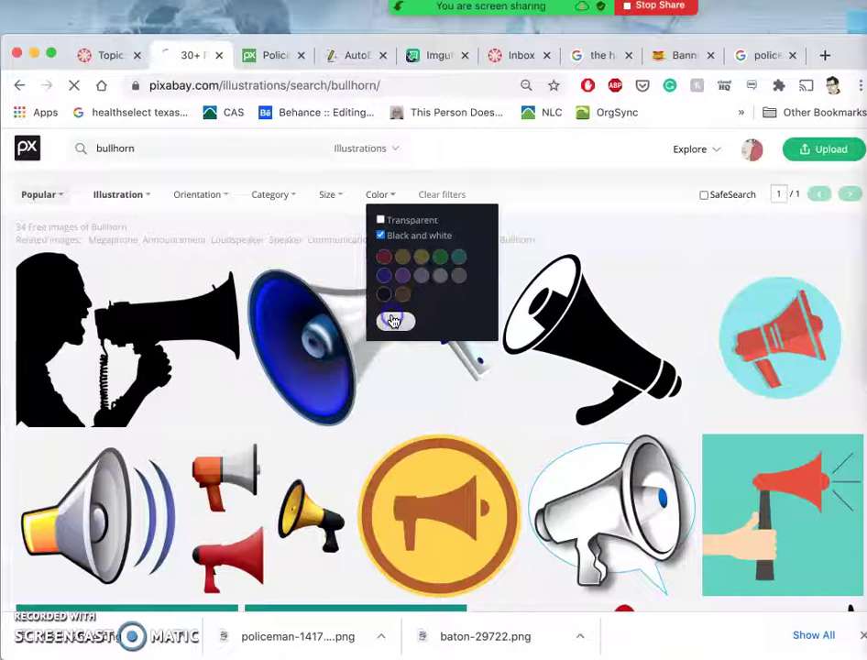
Step: Download the megaphone-with-sound-waves illustration at the 1920 size
scroll(428, 412, "down", 2)
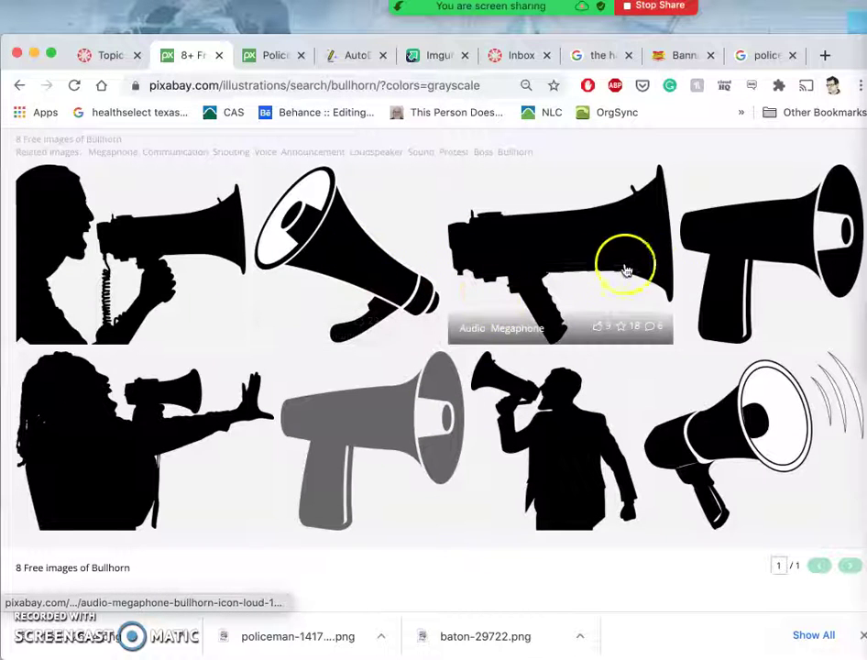
scroll(519, 285, "up", 2)
scroll(519, 285, "down", 2)
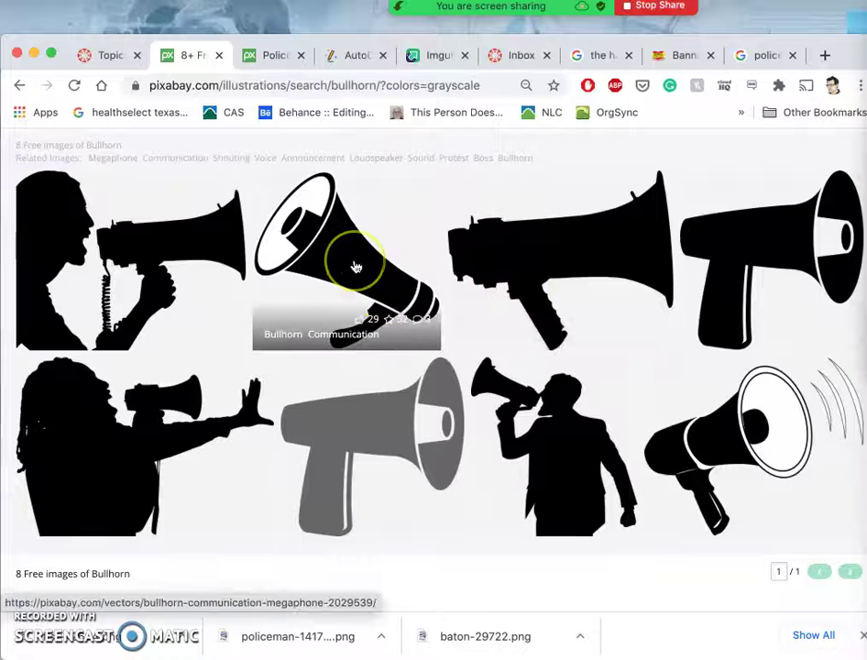
left_click(714, 432)
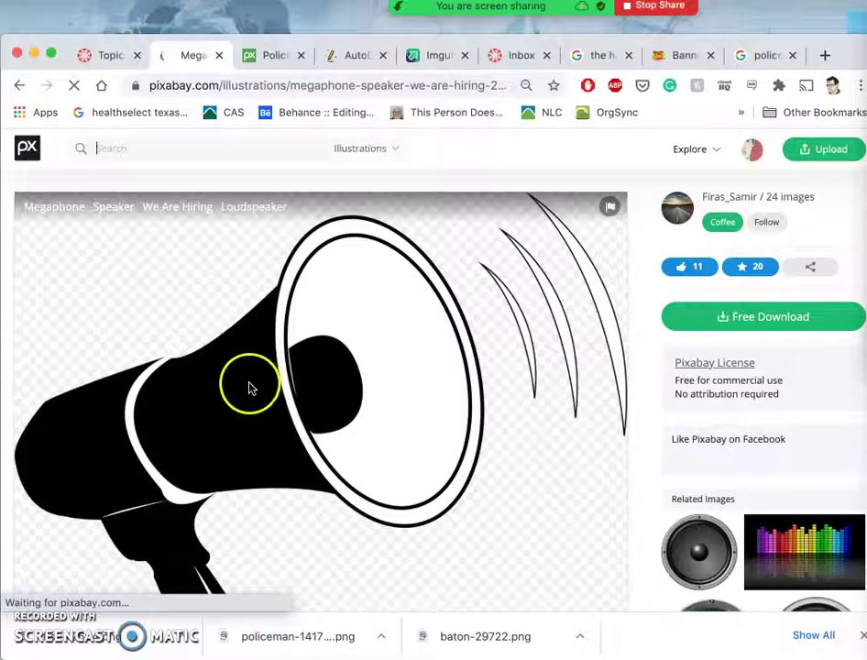
left_click(749, 321)
left_click(704, 397)
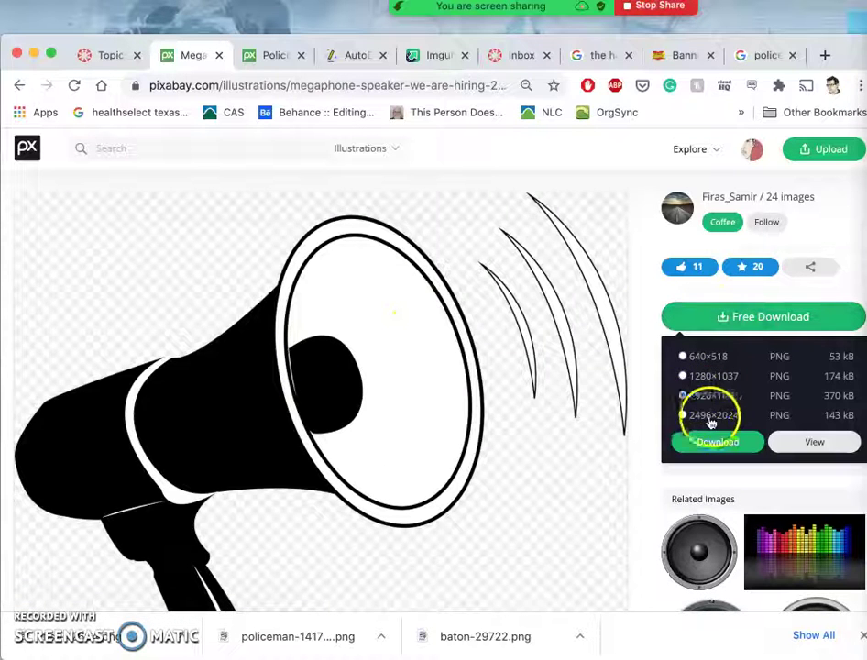
left_click(695, 444)
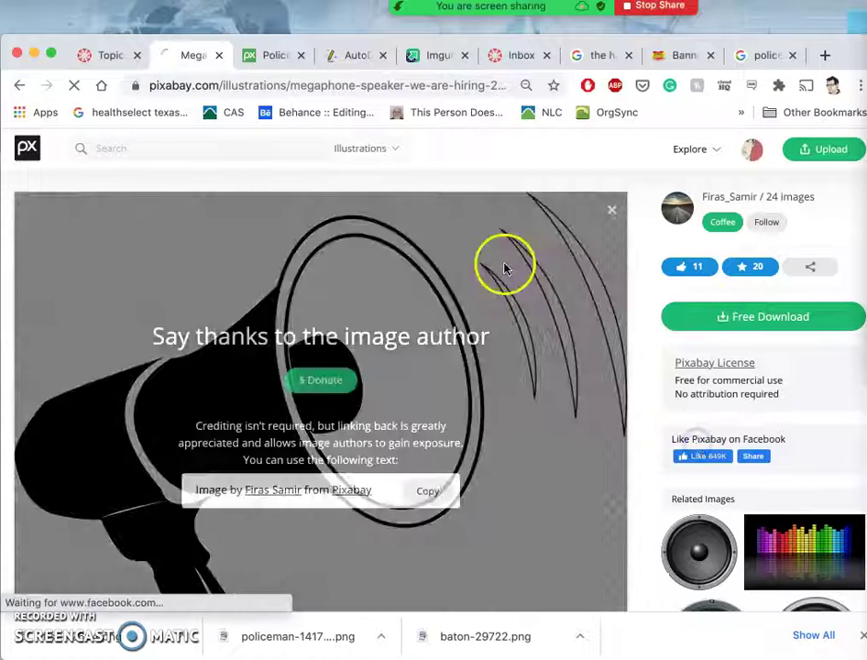
Step: Replace the police hat image search with 'bullhorn' in Google Images
left_click(600, 56)
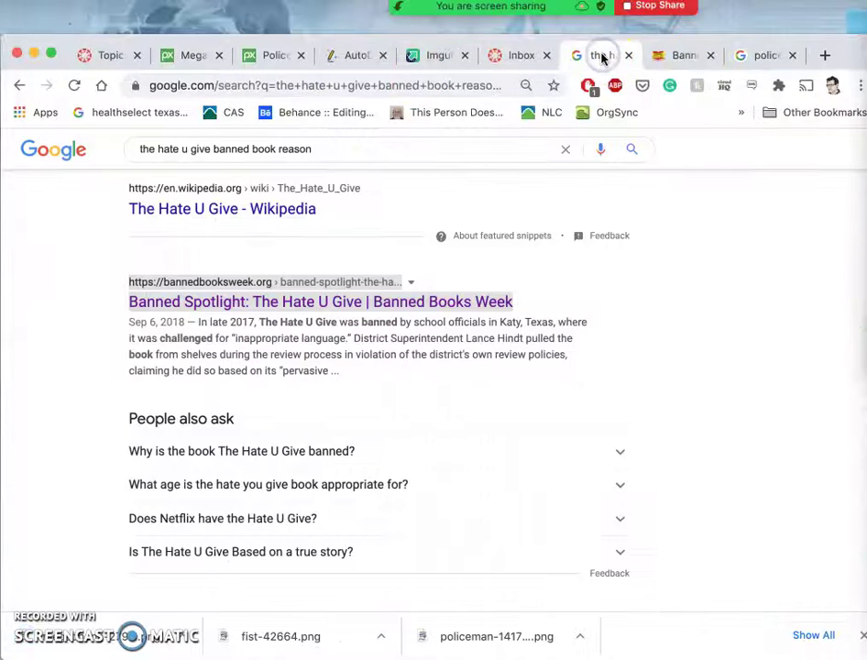
left_click(764, 58)
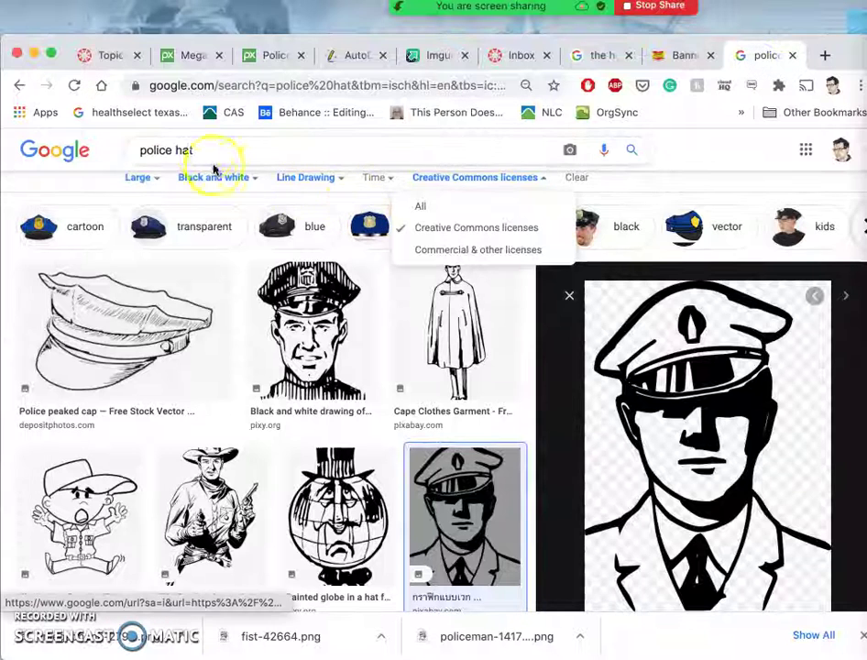
triple_click(128, 152)
type("bu")
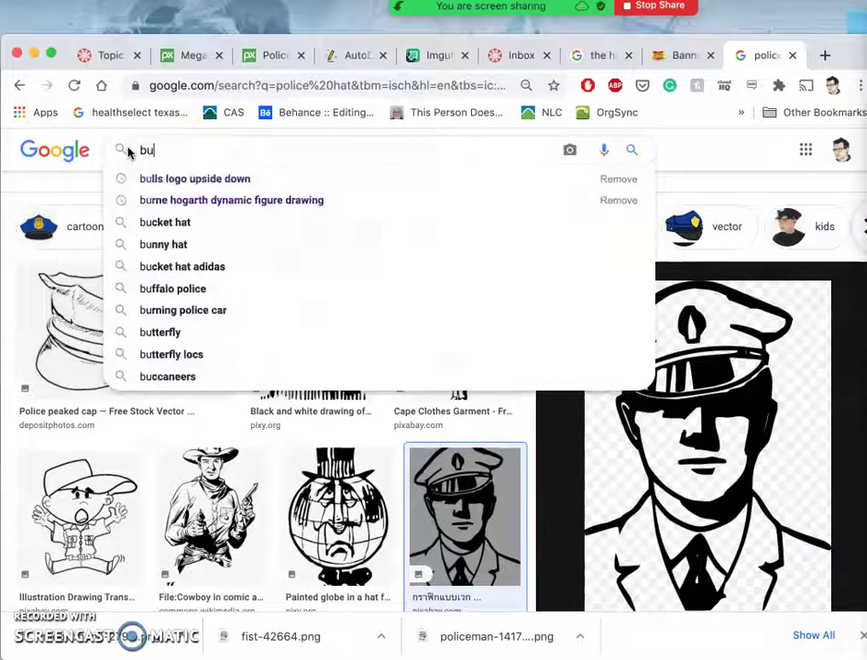
type("llborn")
key("BackSpace")
key("BackSpace")
key("BackSpace")
key("BackSpace")
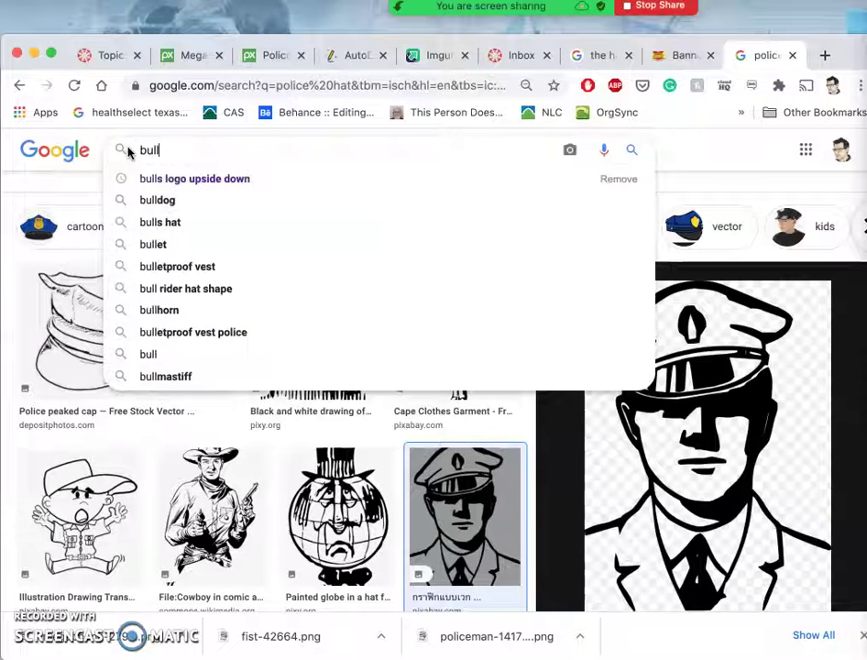
type("b")
key("BackSpace")
type("horn")
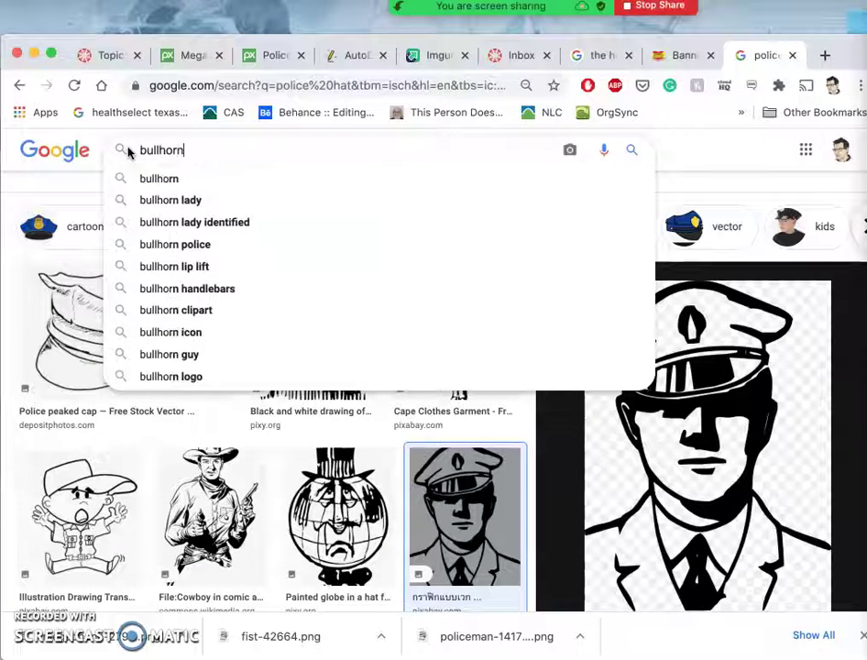
key("Return")
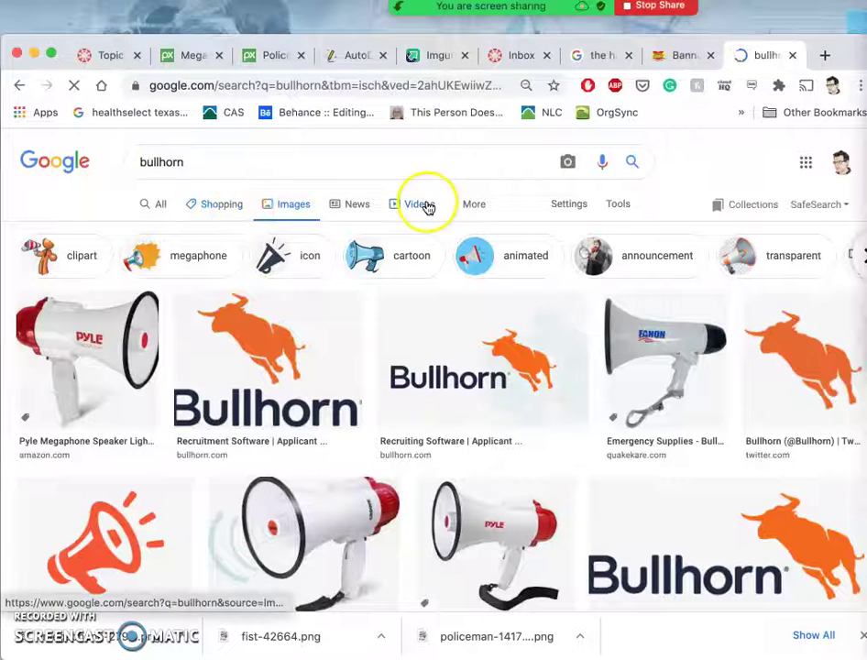
Step: Filter the results to Large size, Black and white colour, and Line Drawing type
left_click(614, 203)
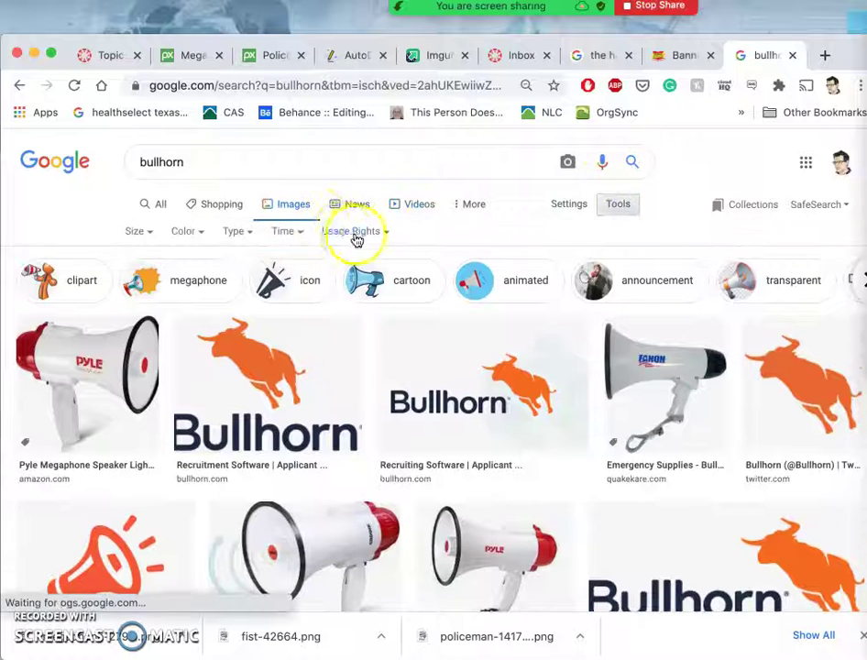
left_click(139, 233)
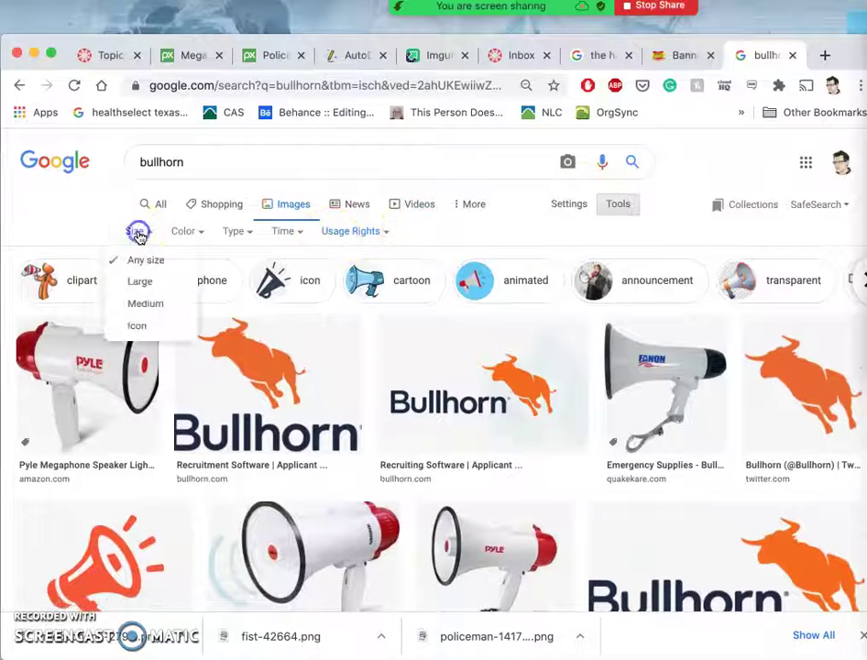
left_click(141, 282)
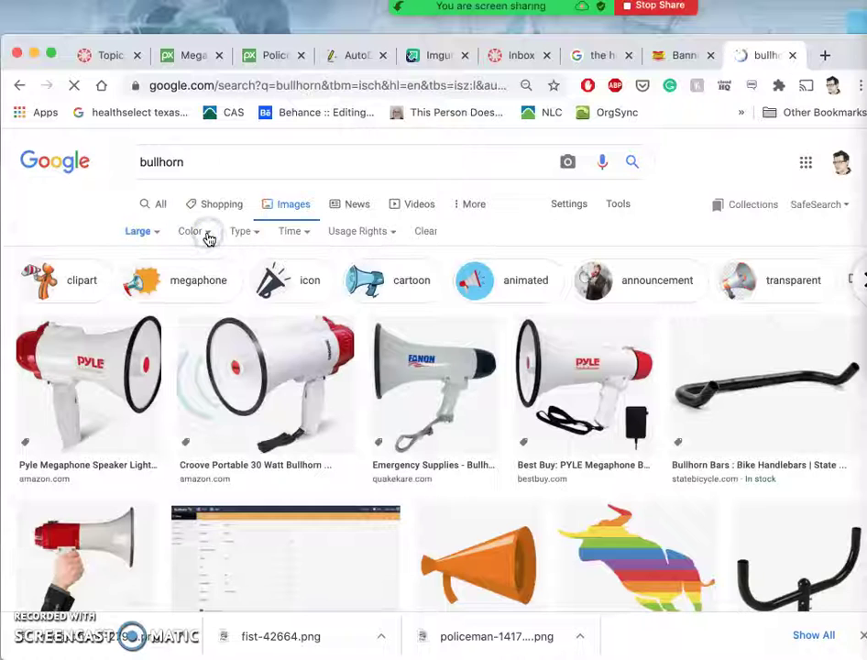
left_click(207, 236)
left_click(211, 281)
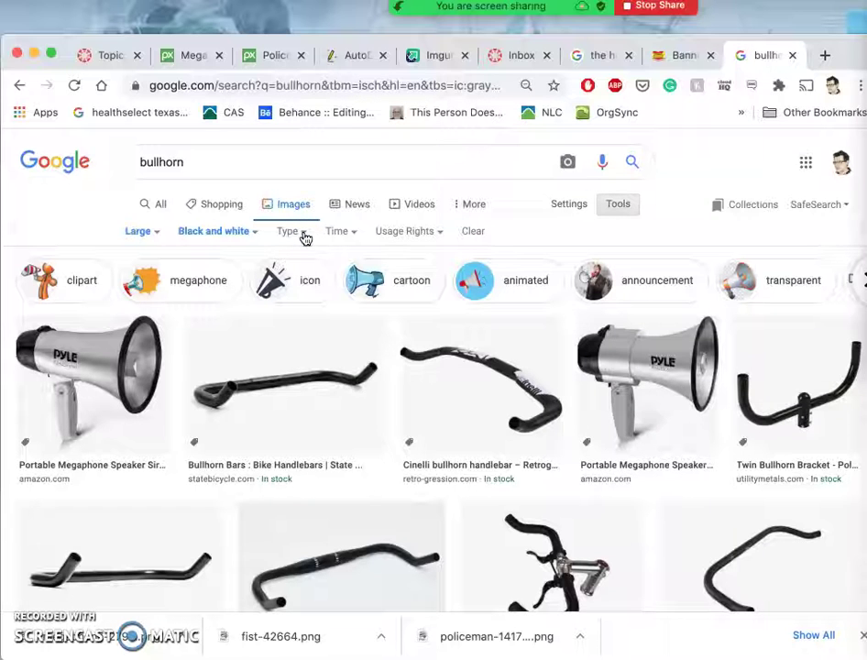
left_click(301, 235)
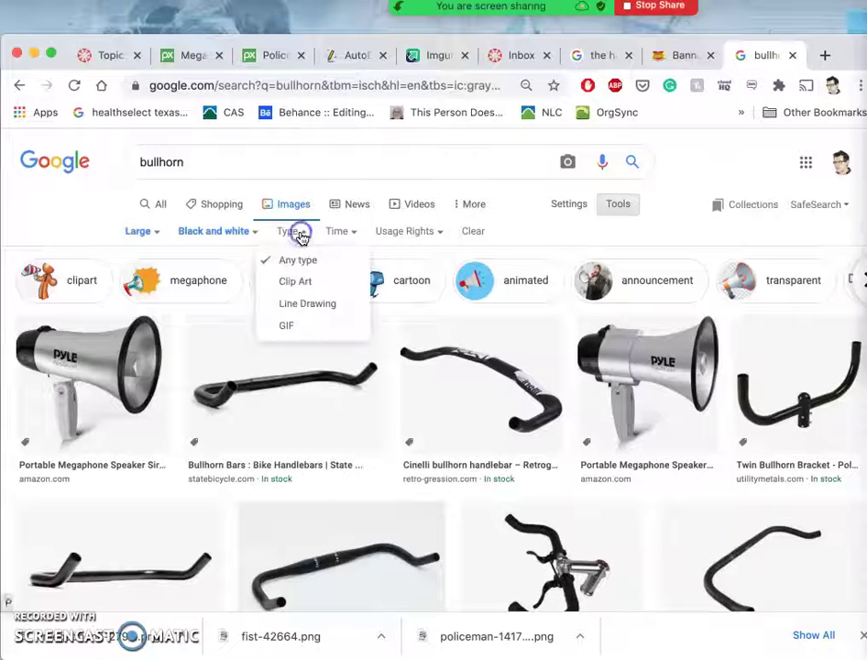
left_click(302, 304)
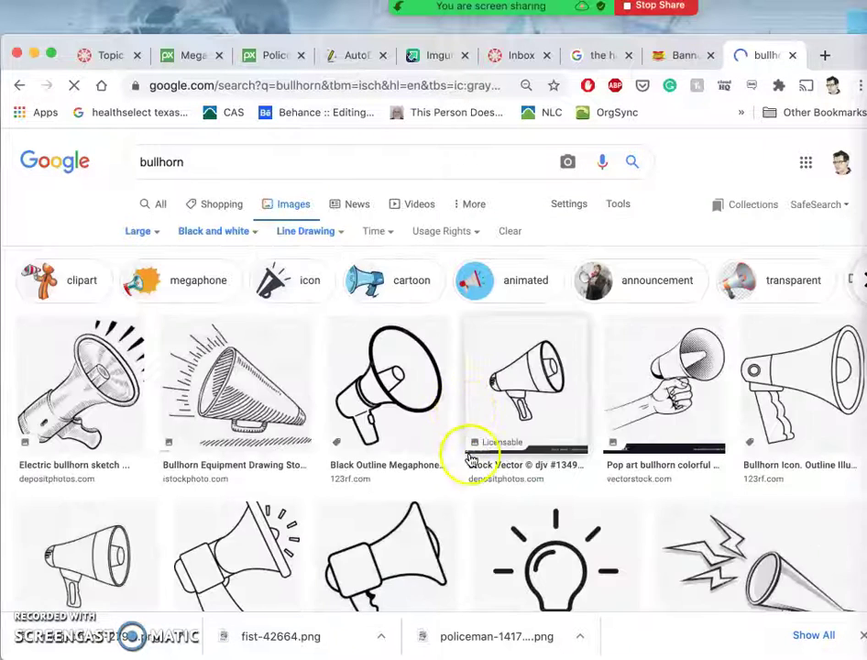
scroll(471, 459, "down", 1)
scroll(471, 459, "down", 3)
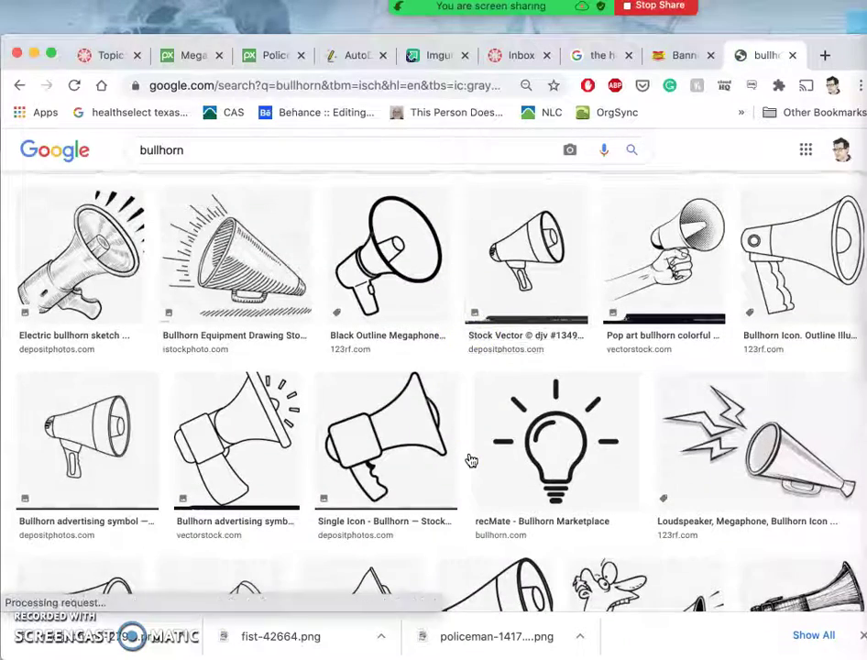
scroll(471, 460, "down", 5)
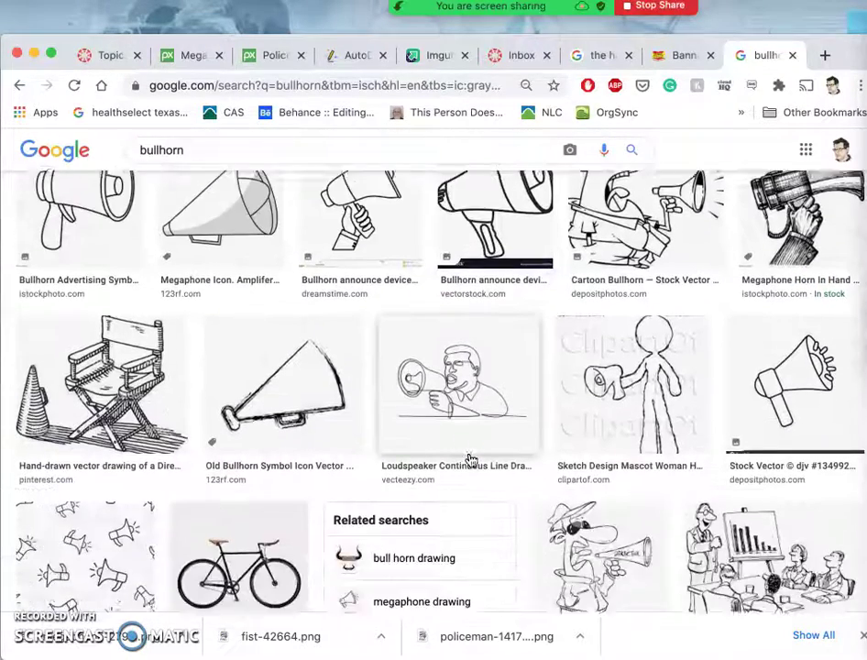
scroll(471, 460, "up", 2)
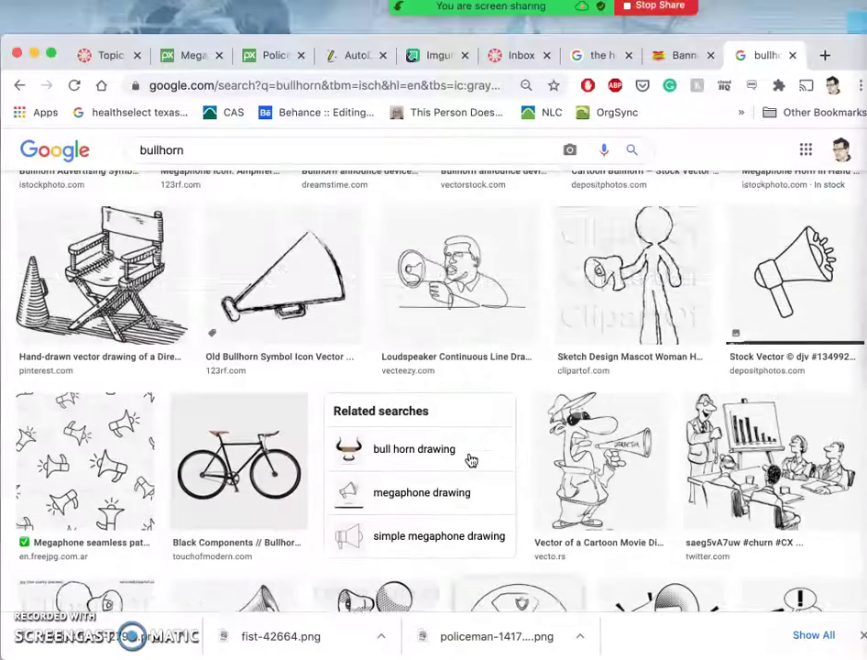
scroll(471, 460, "down", 5)
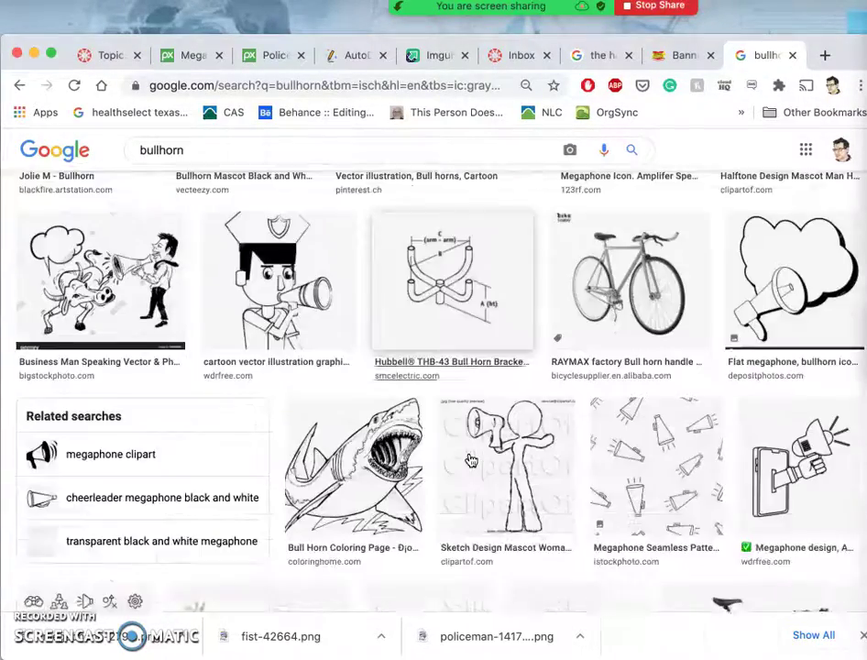
scroll(471, 460, "down", 2)
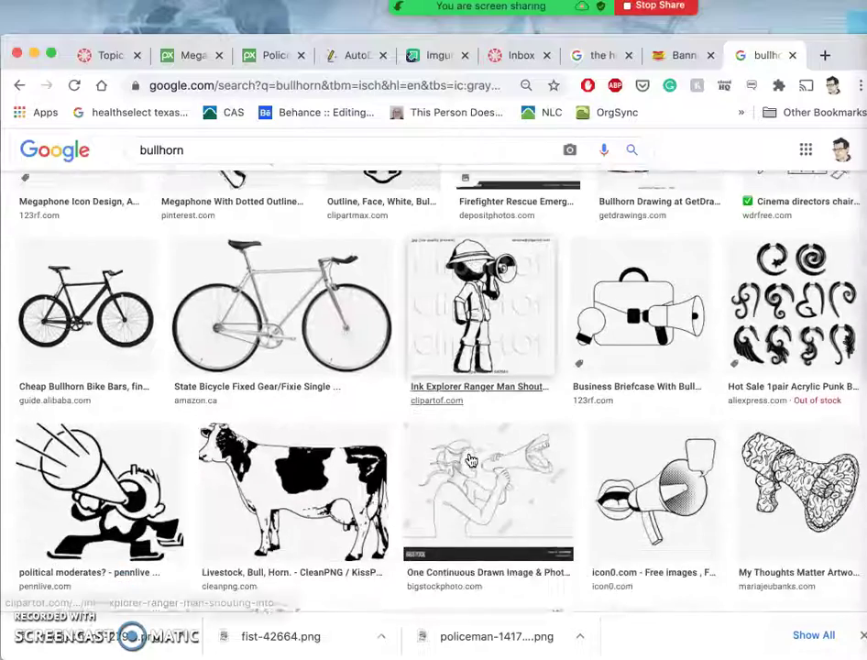
scroll(471, 460, "down", 1)
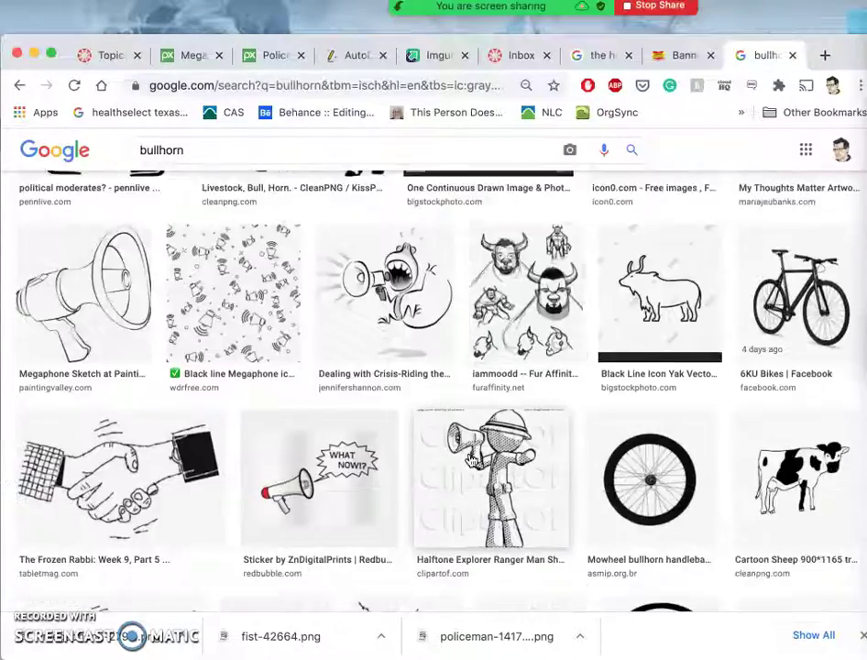
scroll(471, 460, "down", 3)
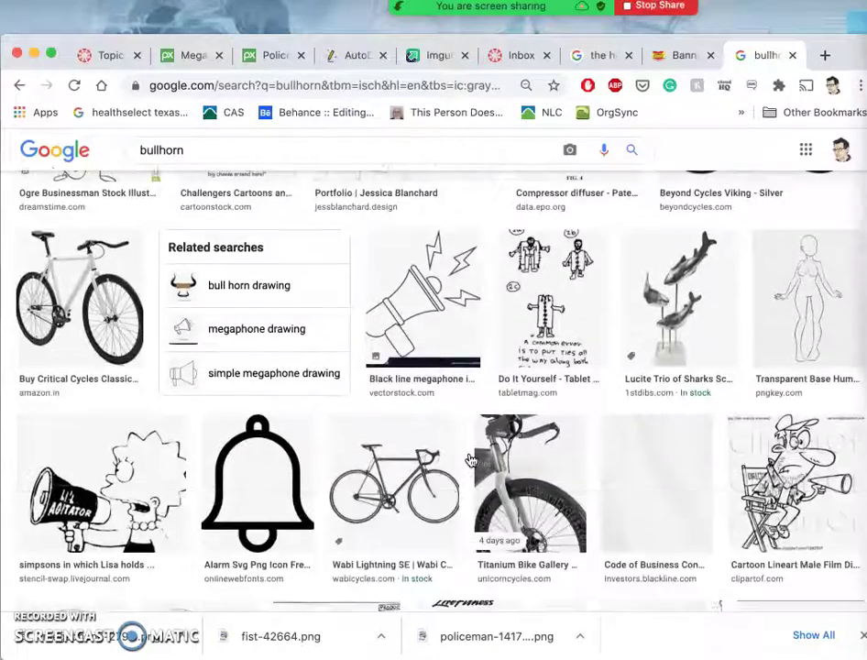
scroll(470, 460, "down", 3)
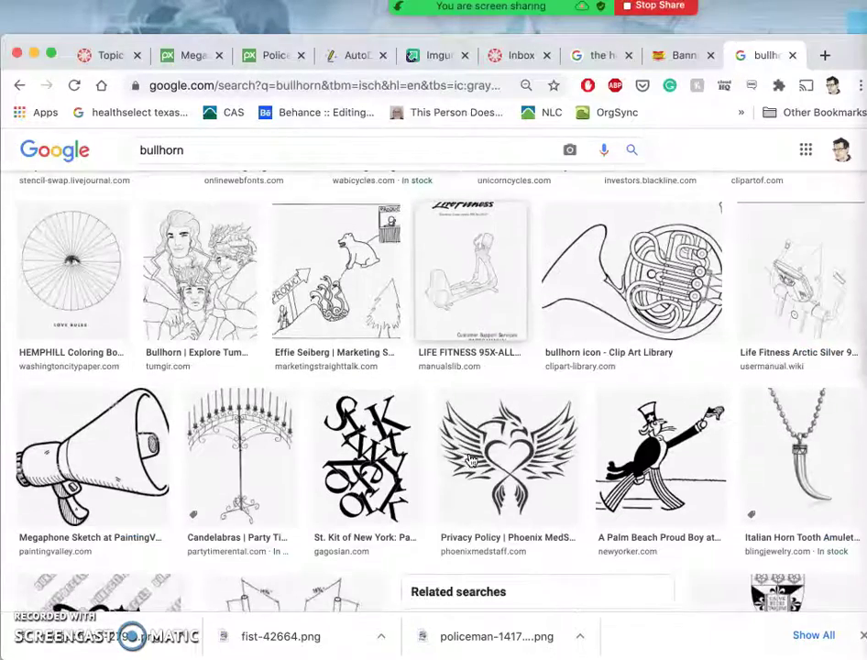
left_click(339, 435)
Step: Open the Painting Valley megaphone sketch at full size in a new tab
left_click(142, 452)
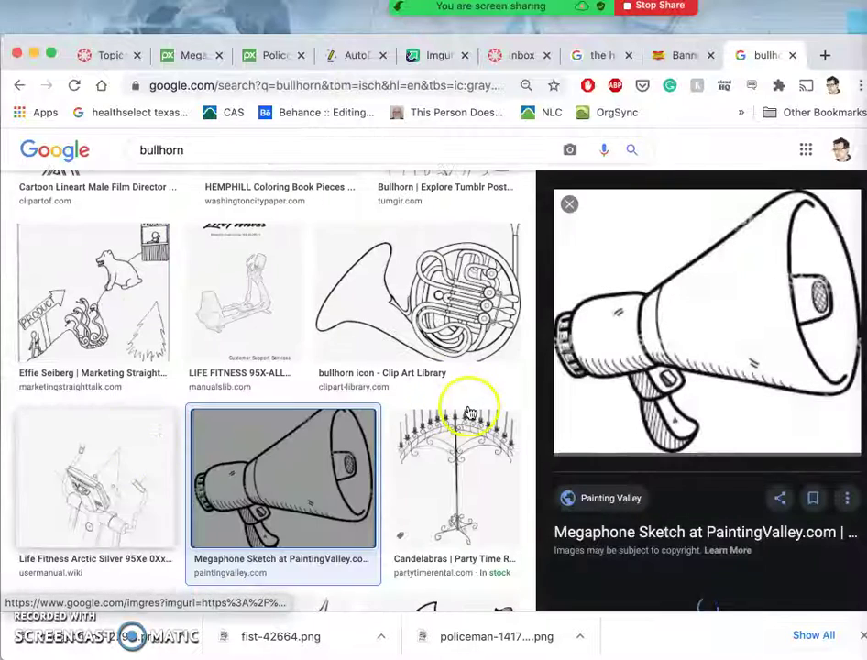
right_click(696, 319)
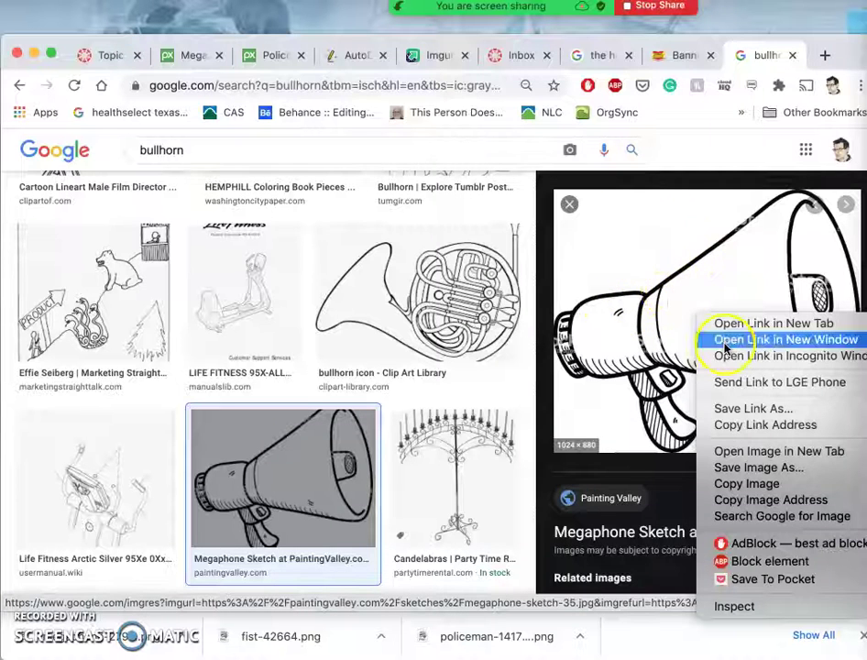
left_click(786, 451)
left_click(768, 57)
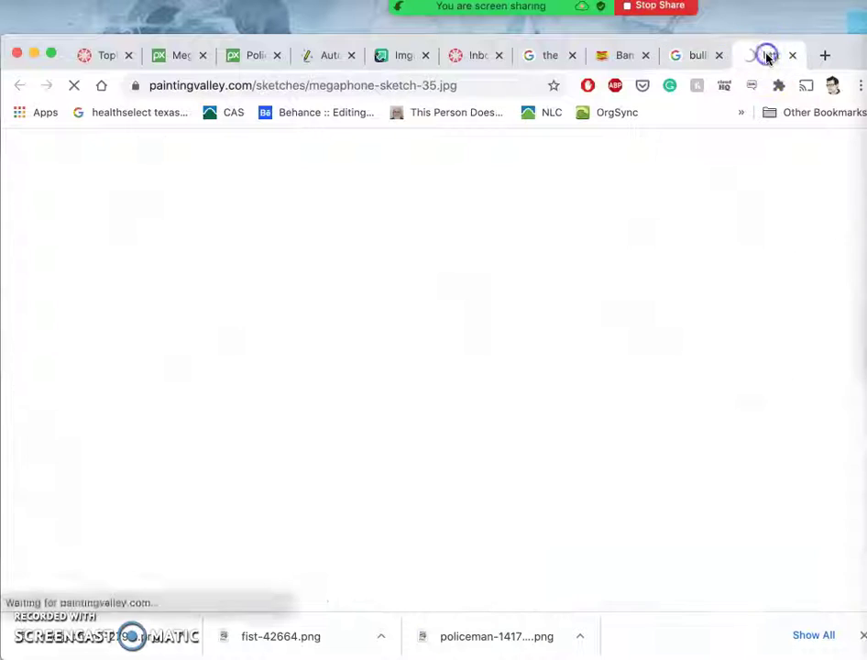
left_click(533, 293)
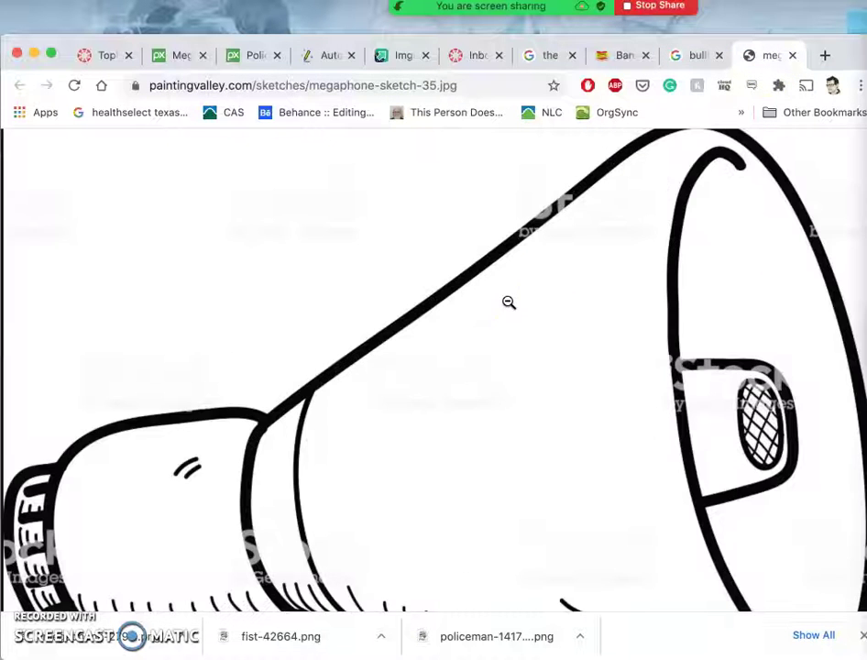
scroll(509, 303, "down", 5)
scroll(350, 304, "up", 2)
scroll(349, 304, "up", 4)
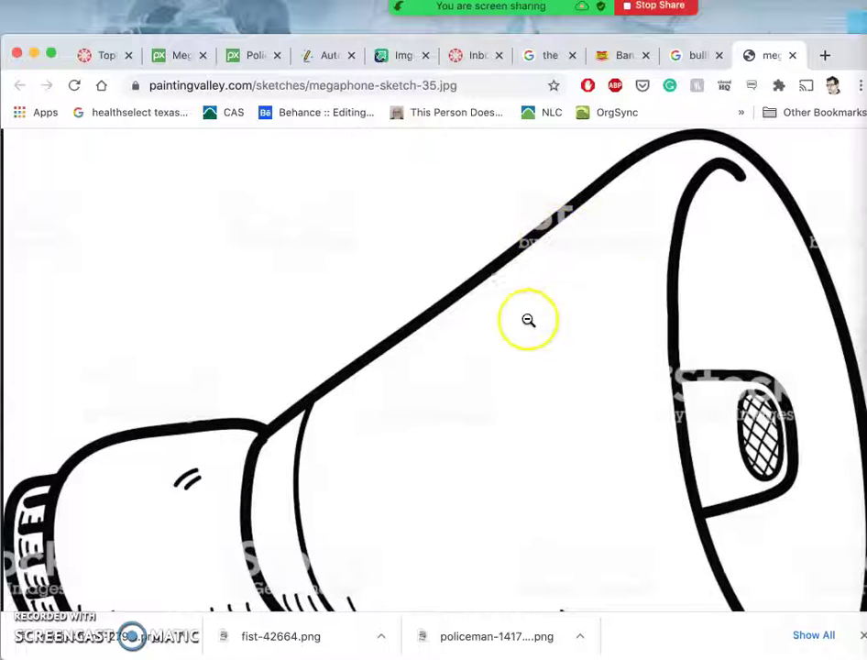
scroll(382, 401, "down", 5)
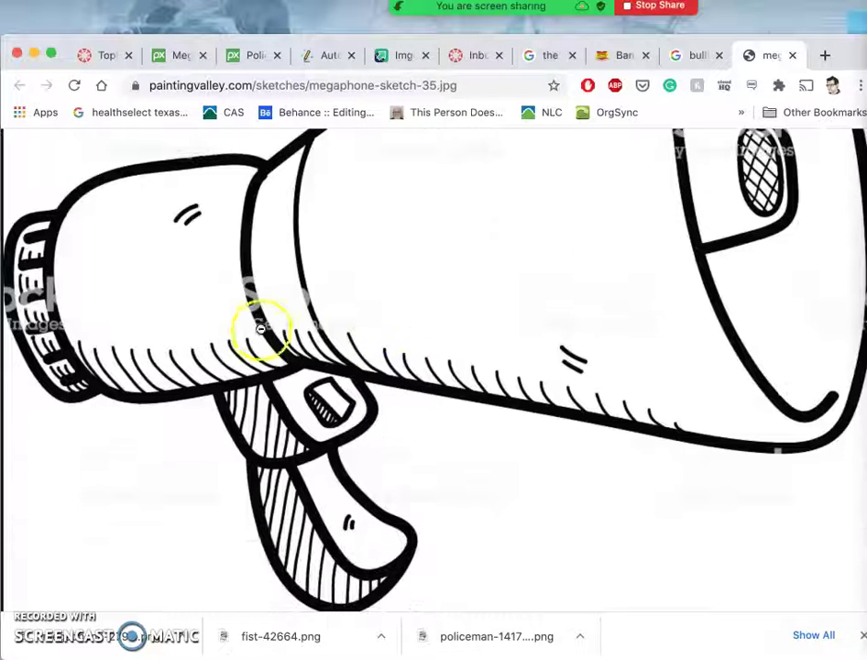
scroll(358, 413, "up", 5)
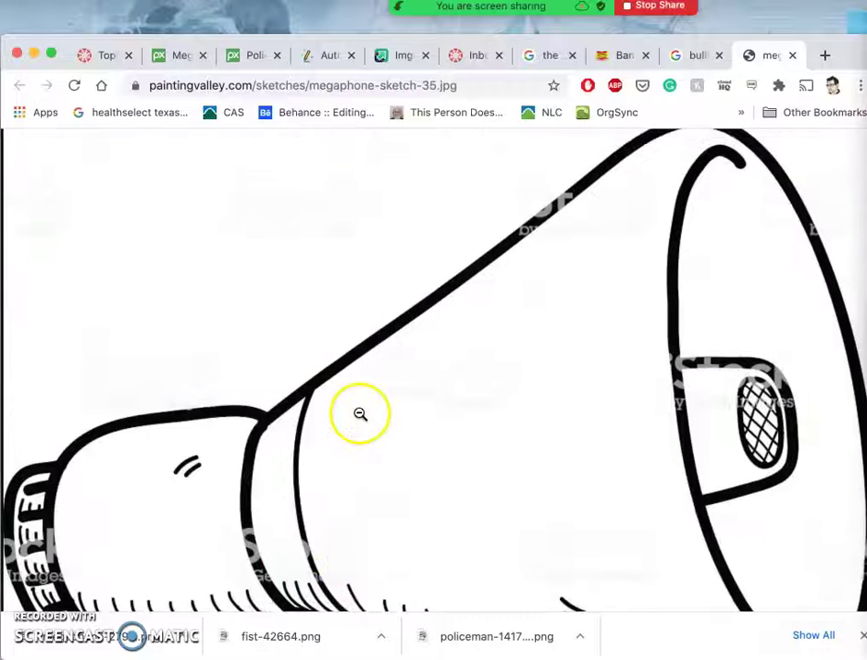
Step: Save megaphone-sketch-35.jpg into the Downloads folder
right_click(459, 288)
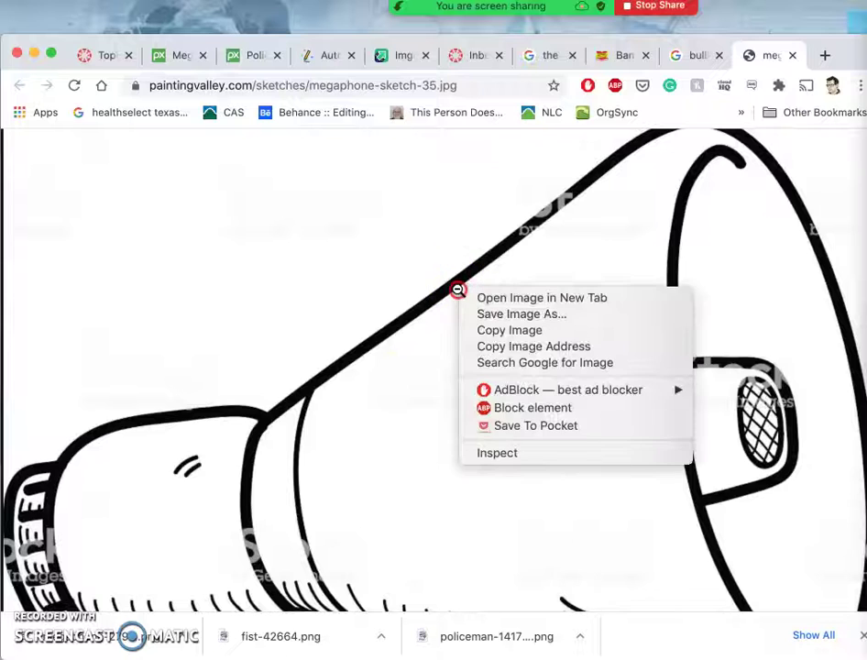
left_click(508, 314)
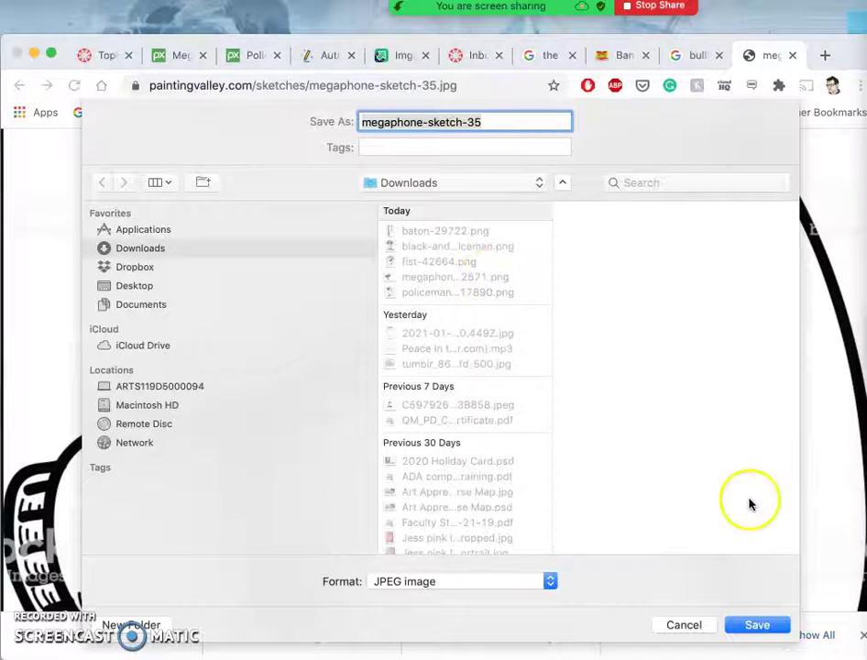
left_click(756, 627)
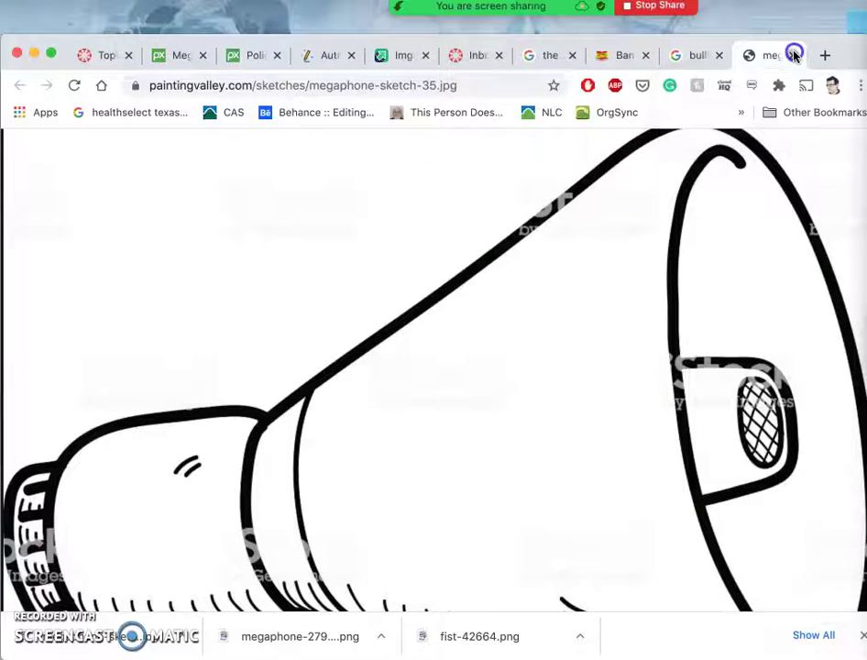
Step: Open Redbubble's businessman-with-megaphone drawing at full size in a new tab
left_click(794, 56)
scroll(449, 423, "down", 15)
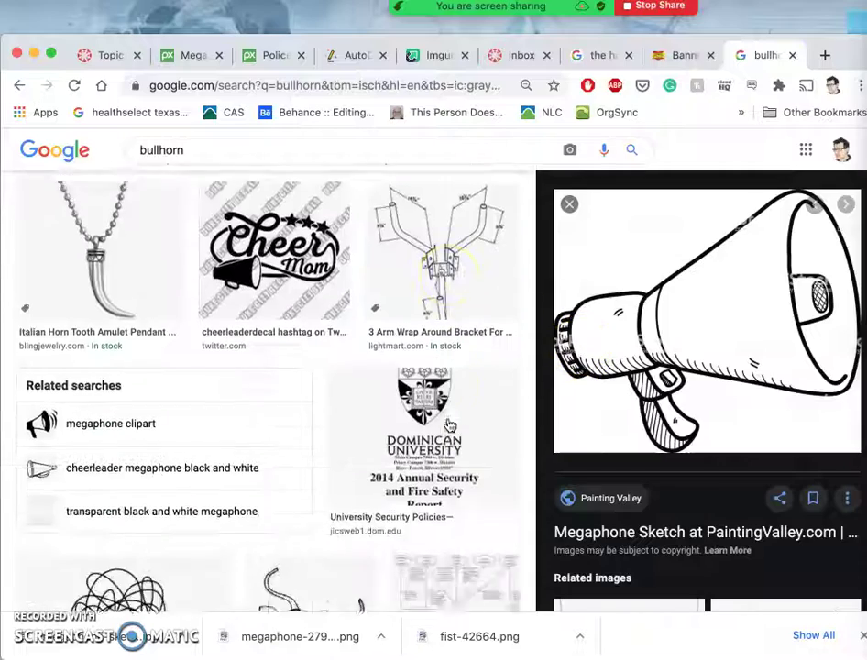
scroll(449, 423, "down", 10)
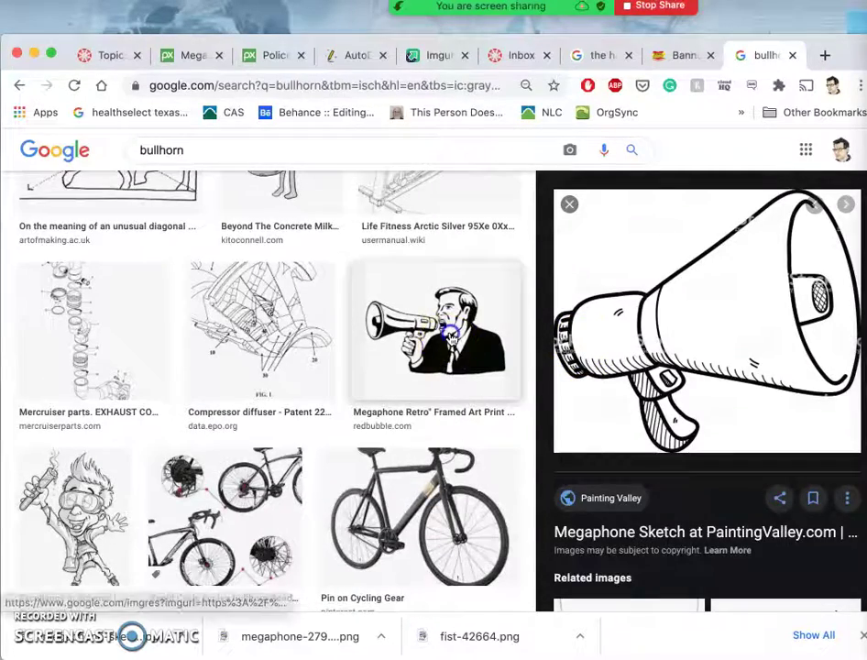
left_click(449, 415)
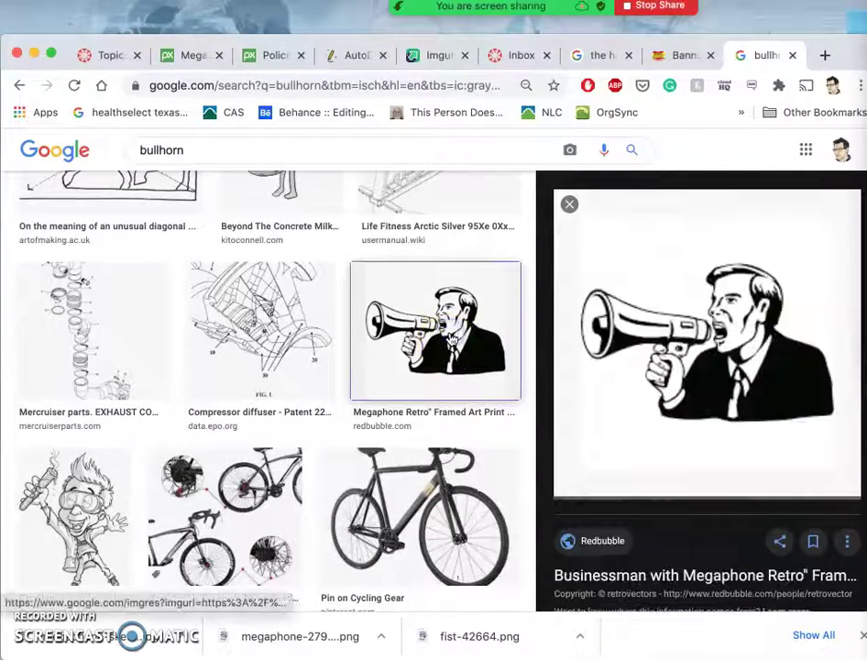
right_click(701, 346)
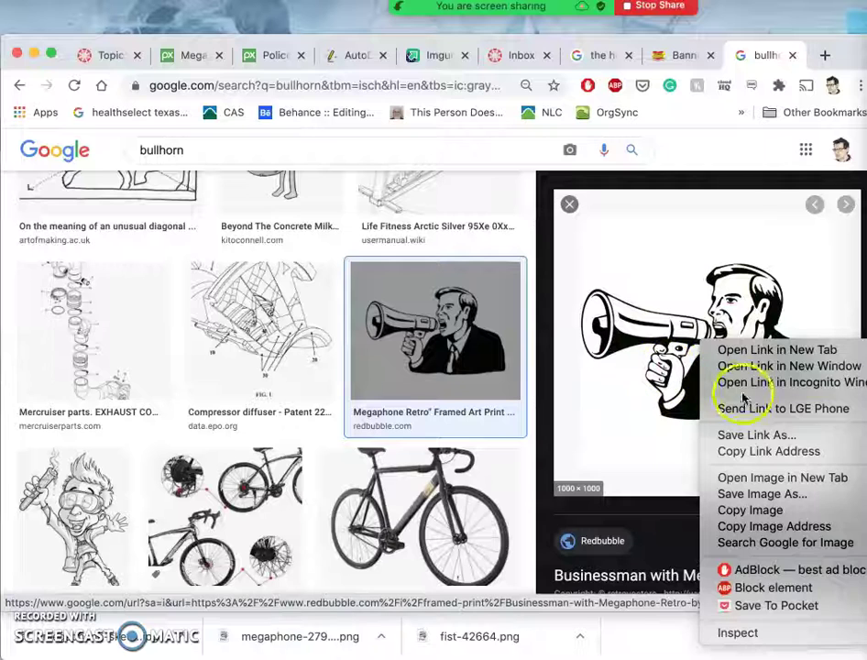
left_click(770, 478)
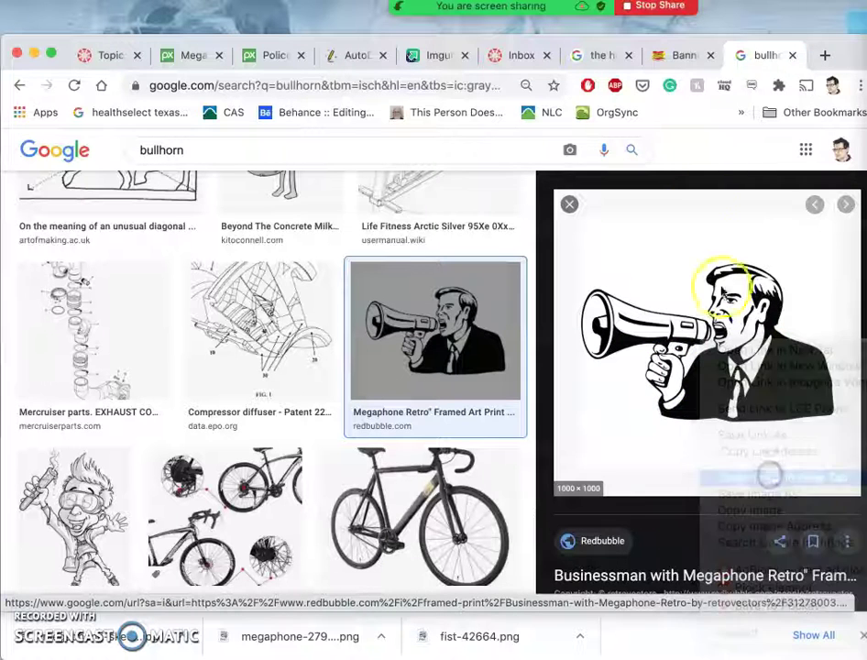
left_click(768, 57)
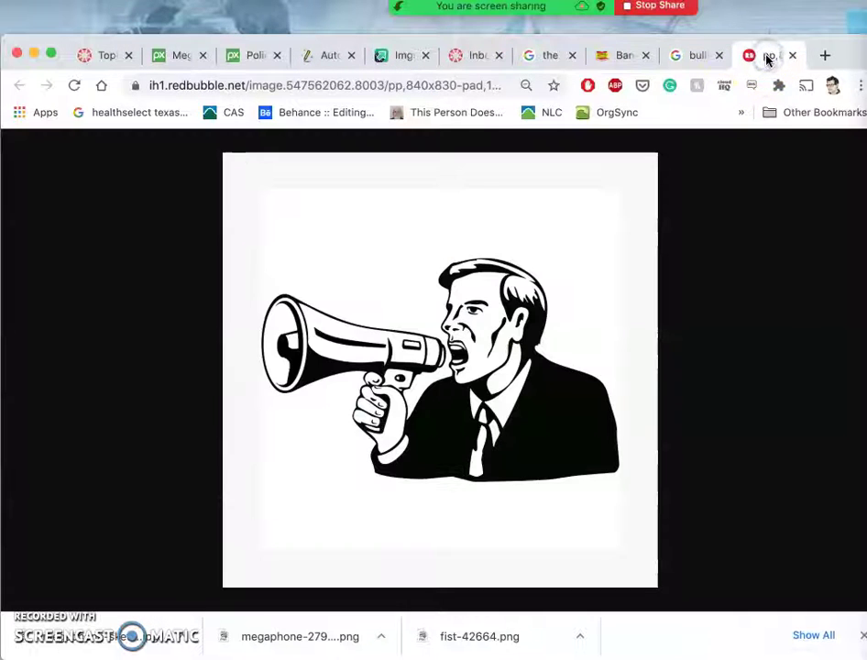
left_click(513, 328)
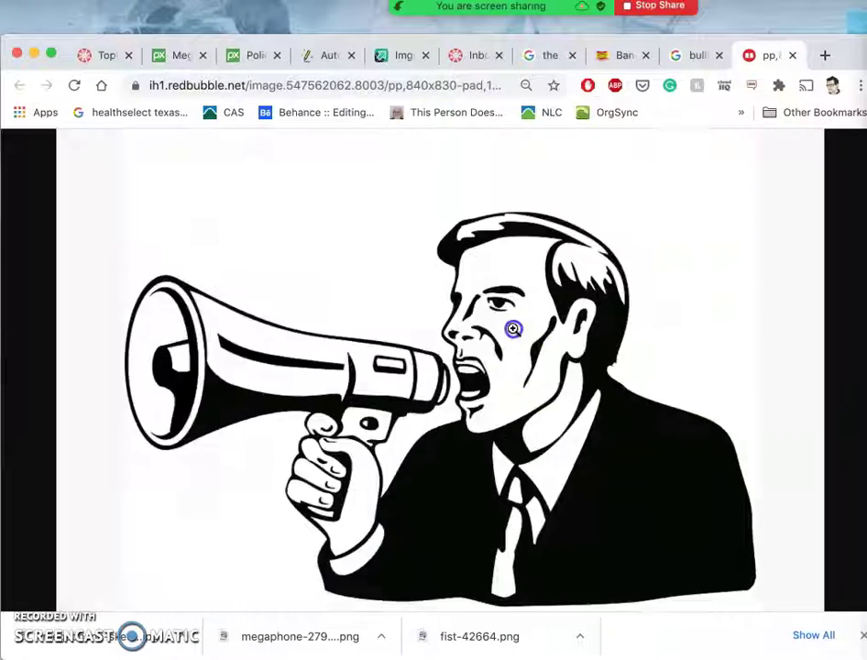
Step: Save the drawing as a JPEG in Downloads and close its tab
right_click(422, 344)
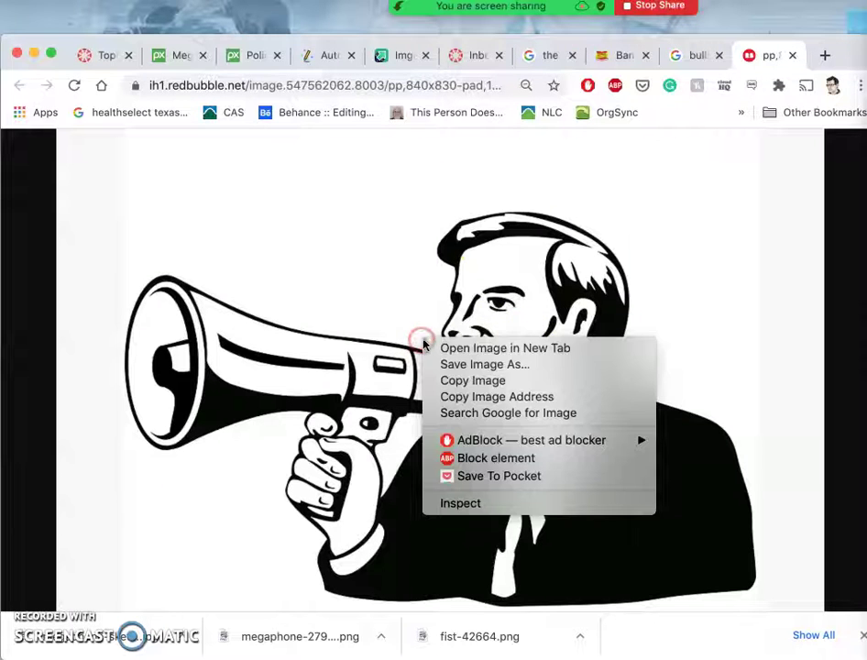
left_click(451, 365)
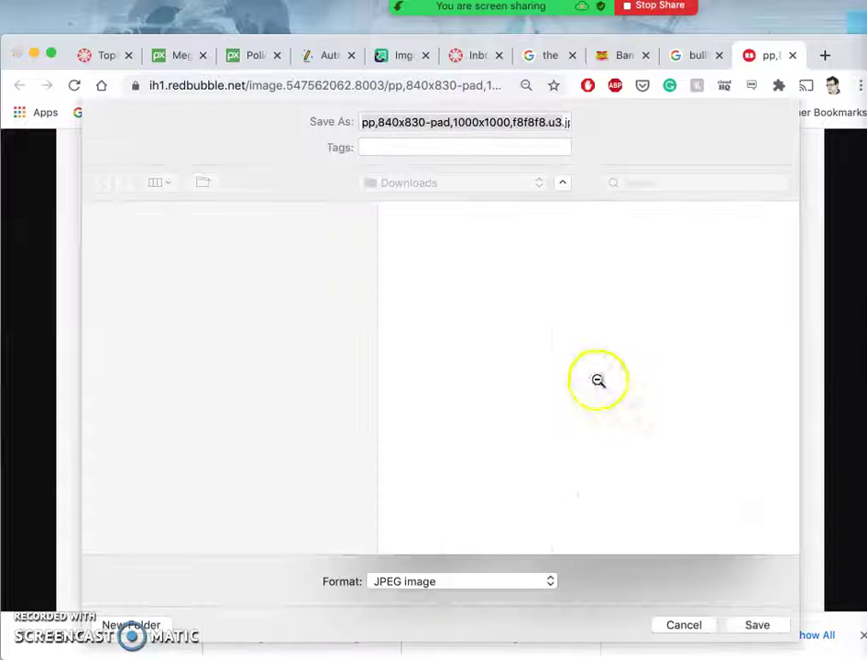
left_click(758, 625)
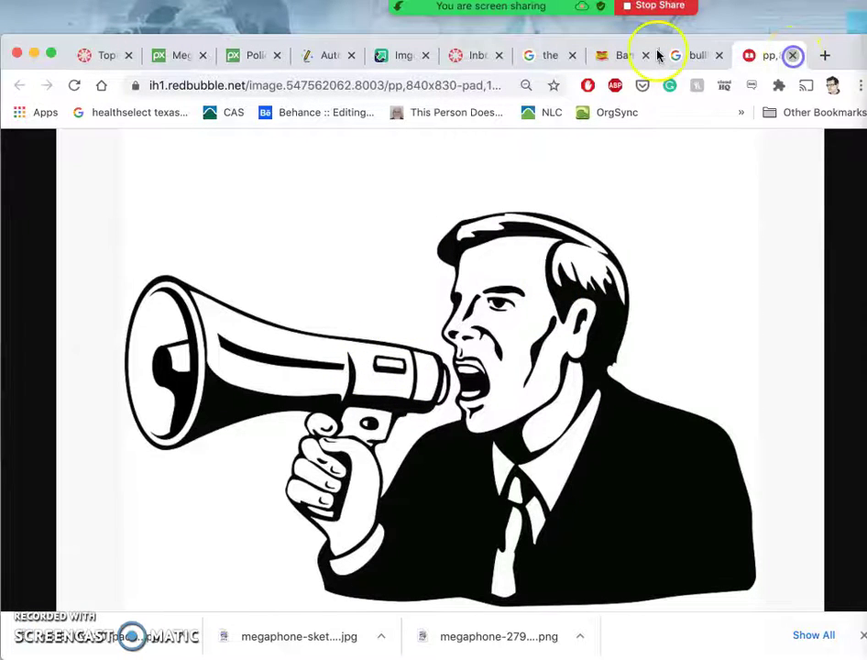
left_click(793, 59)
Step: Search Pixabay for 'fire' and filter the results to black and white
left_click(275, 57)
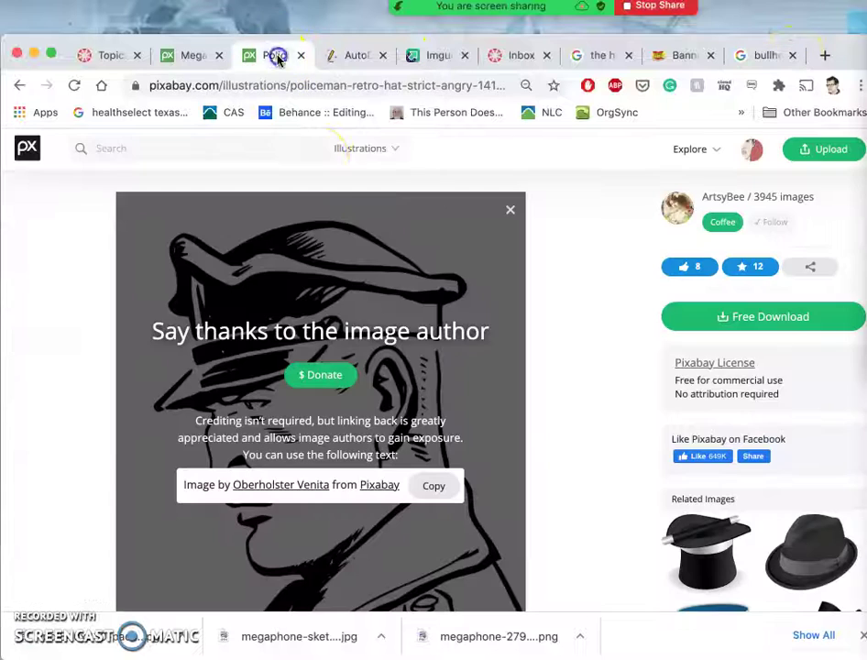
left_click(152, 147)
type("fire")
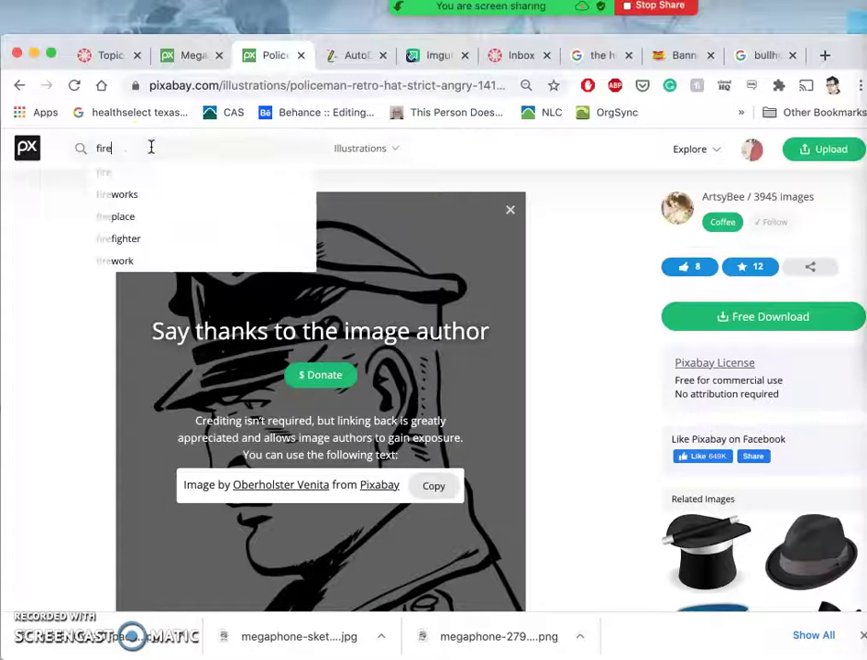
key("Return")
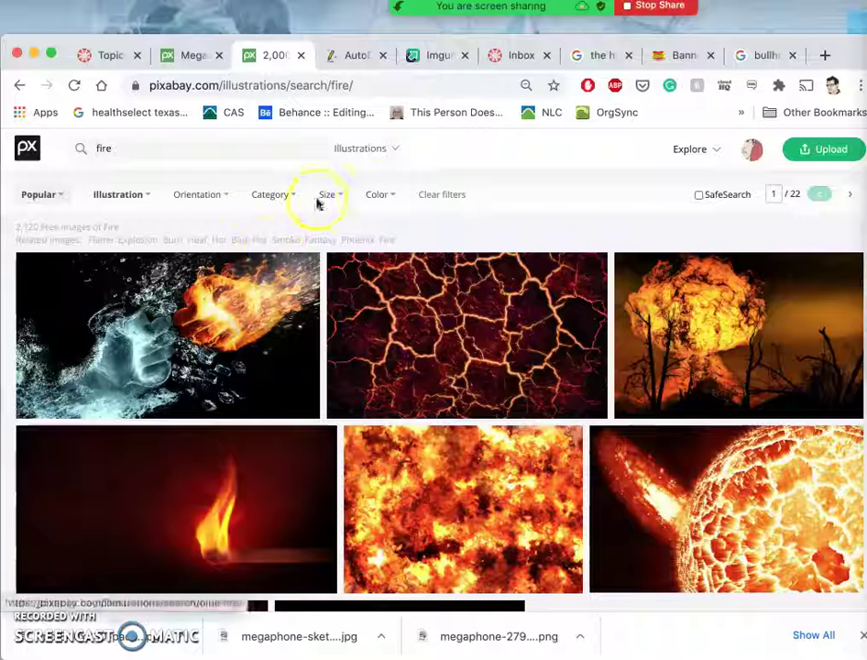
left_click(387, 195)
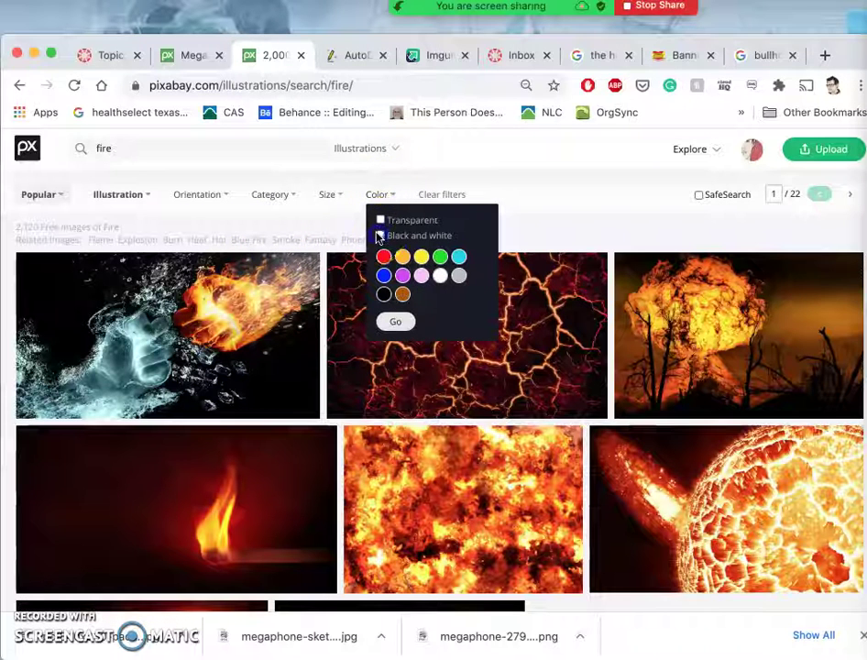
left_click(379, 237)
left_click(395, 319)
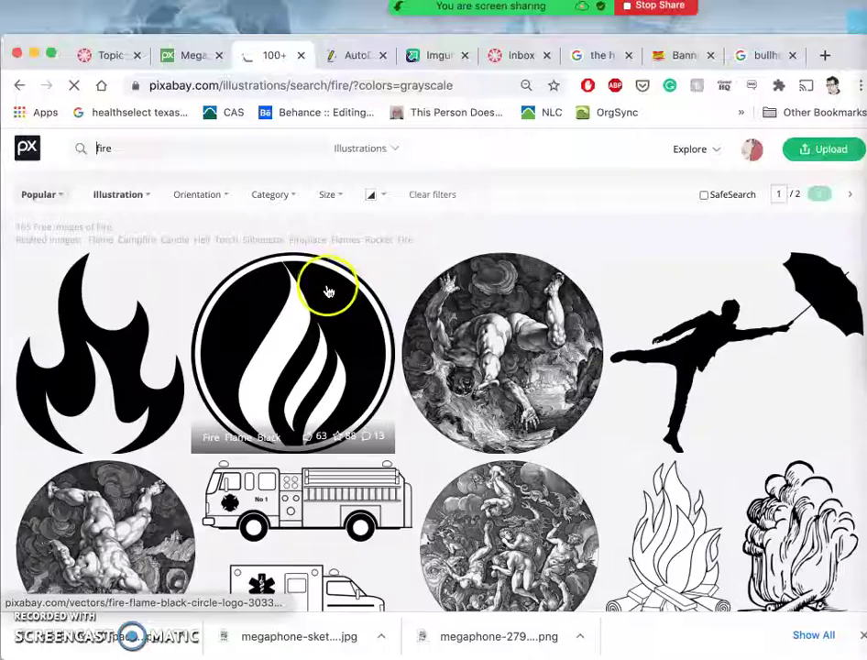
Step: Open the burning campfire drawing and the burning wood sketch in new tabs
scroll(376, 384, "down", 3)
scroll(375, 384, "down", 3)
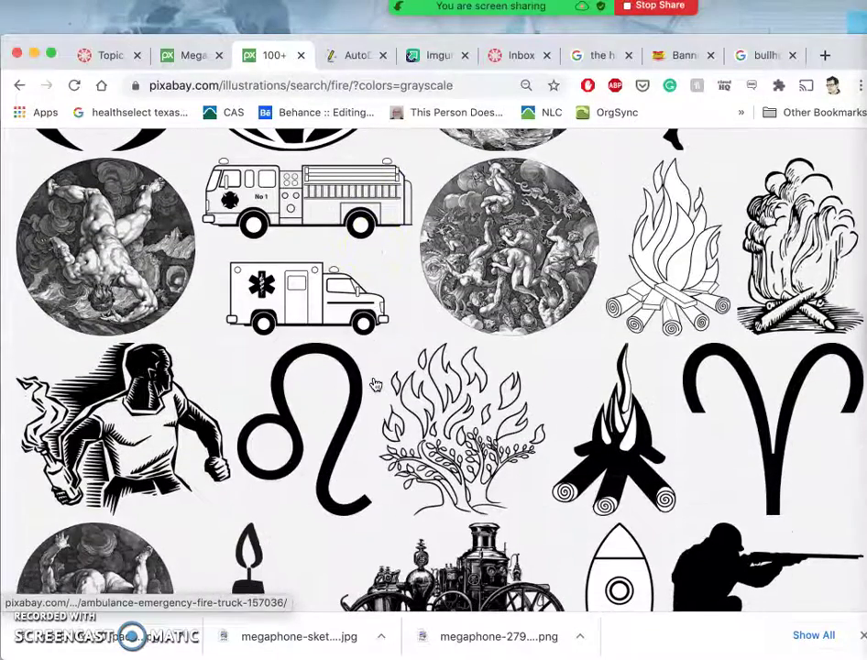
scroll(374, 384, "down", 3)
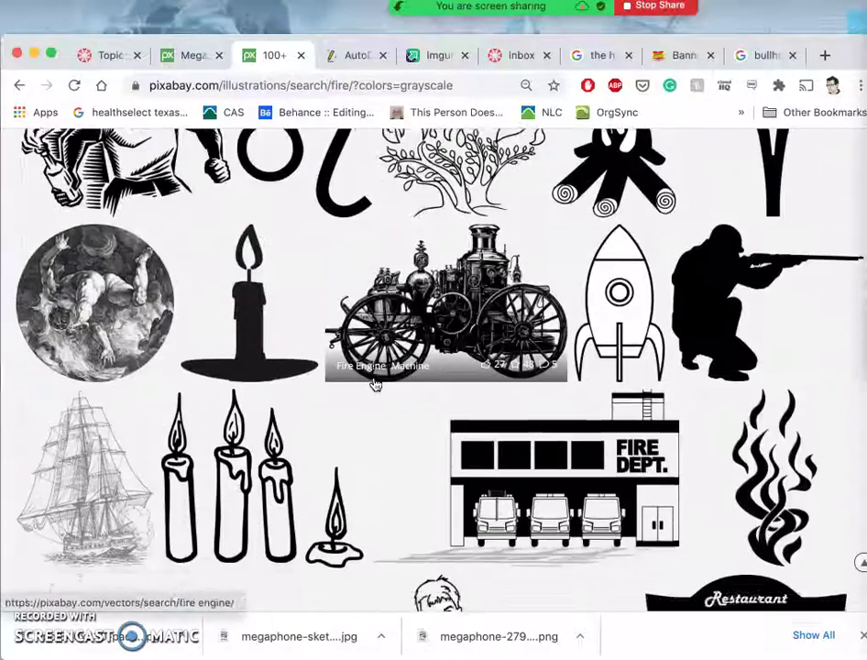
scroll(373, 384, "up", 3)
scroll(375, 384, "up", 1)
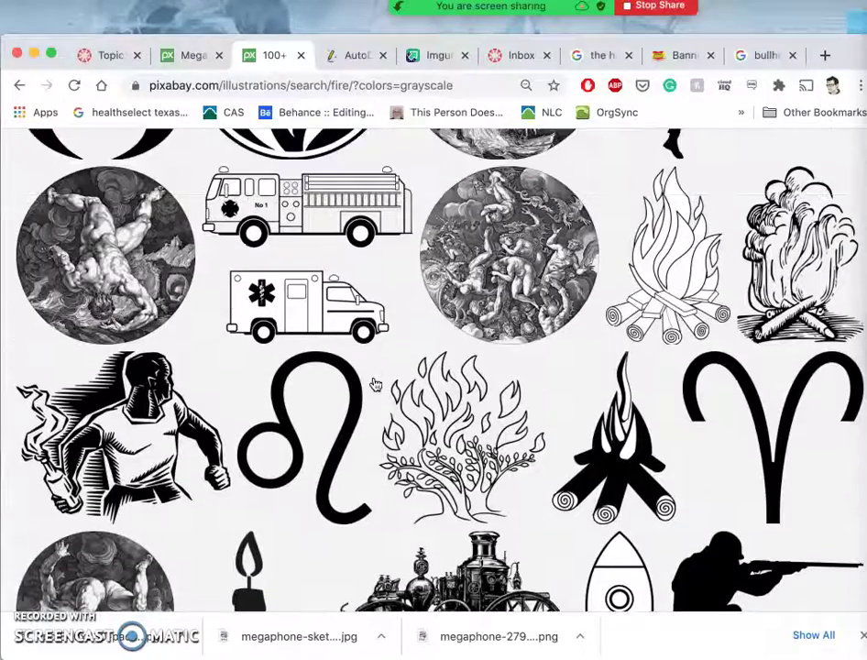
right_click(768, 272)
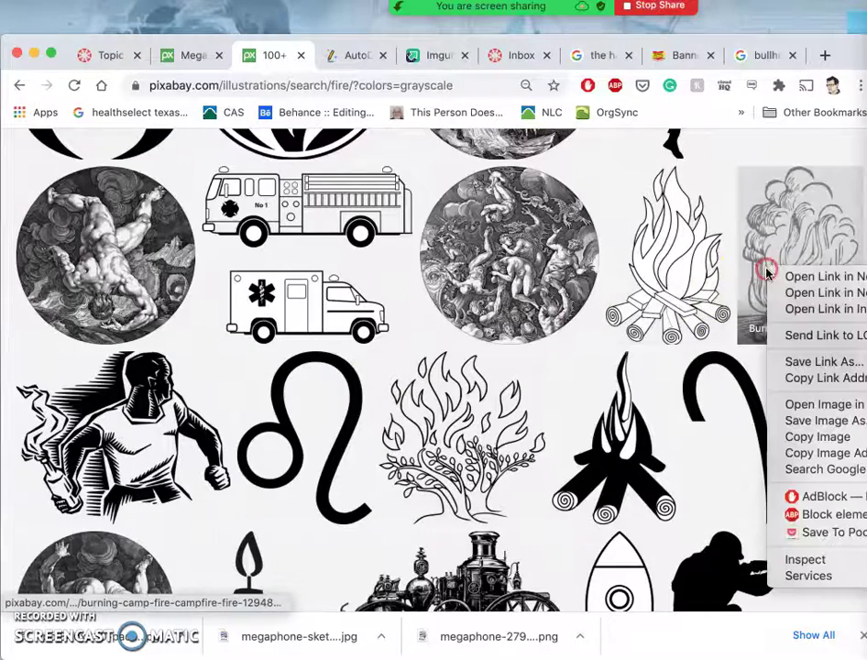
left_click(787, 275)
scroll(588, 397, "down", 5)
scroll(590, 397, "down", 8)
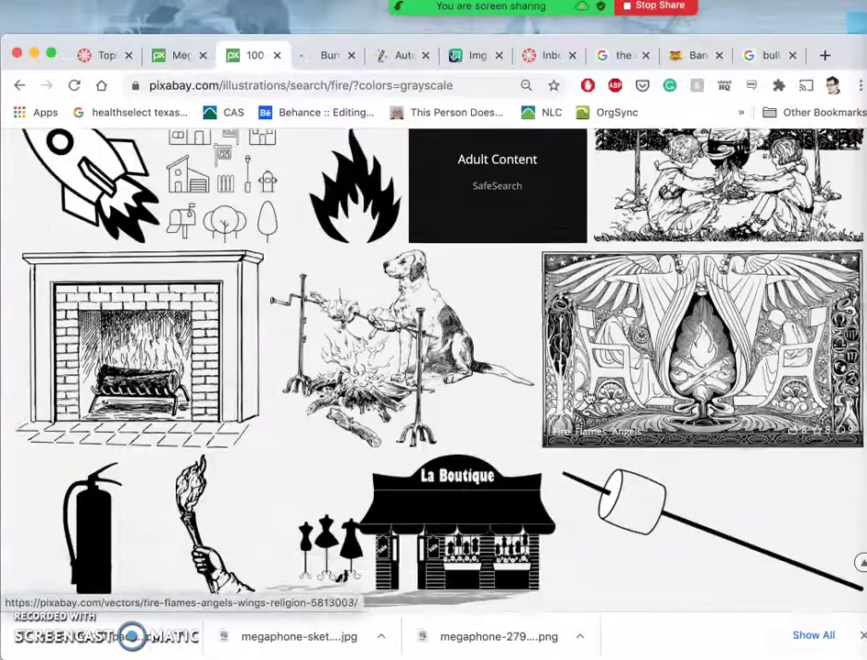
scroll(590, 397, "down", 3)
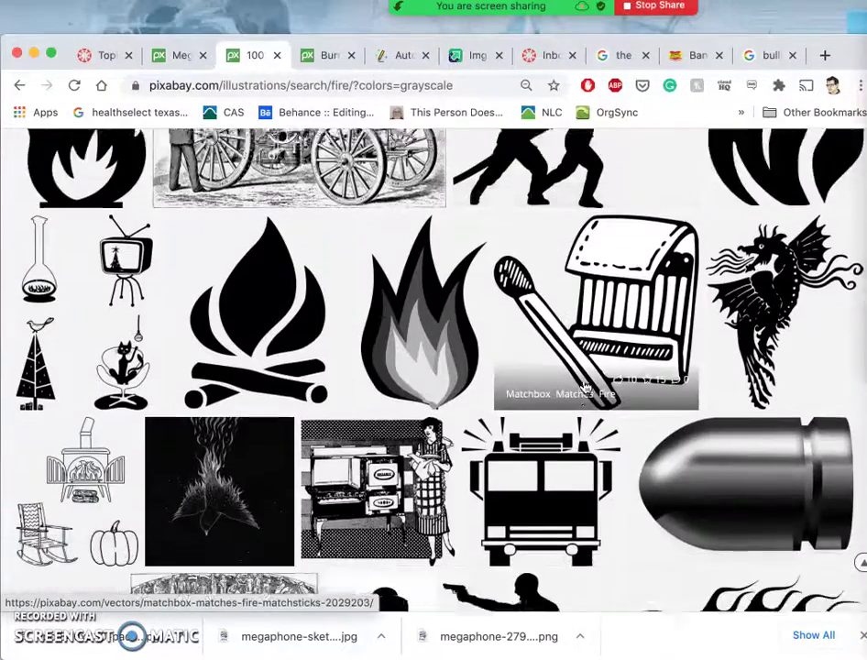
scroll(586, 387, "down", 2)
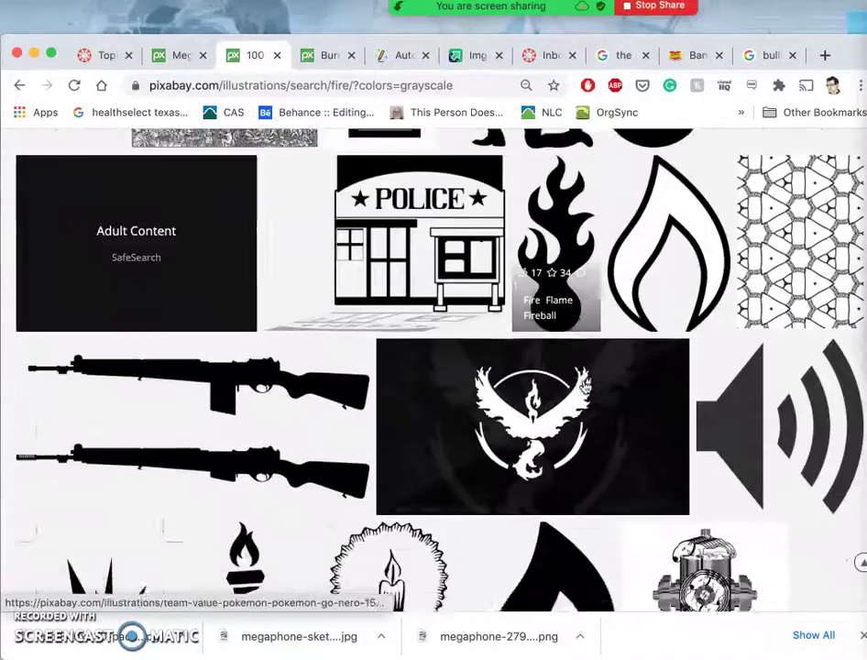
scroll(585, 386, "down", 7)
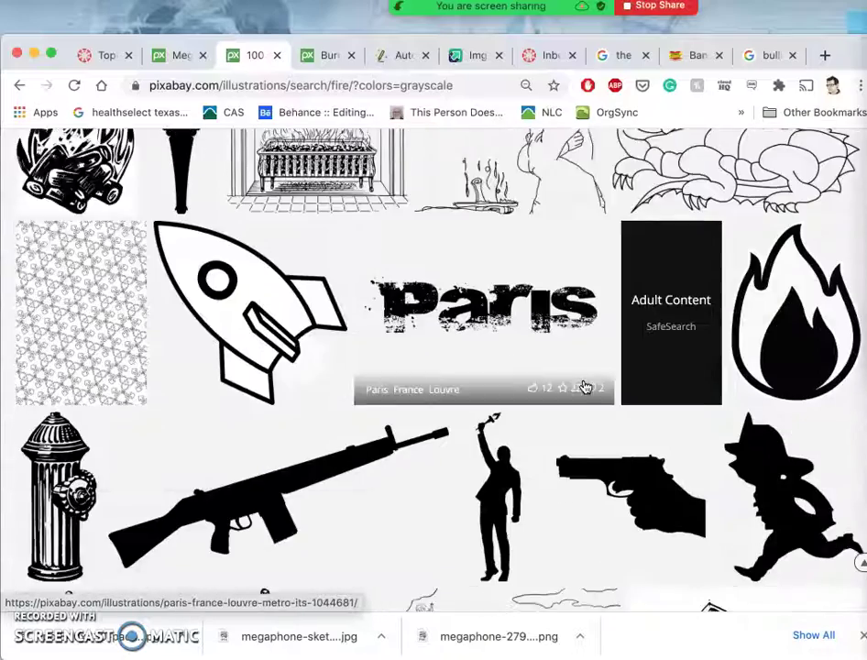
scroll(585, 386, "down", 5)
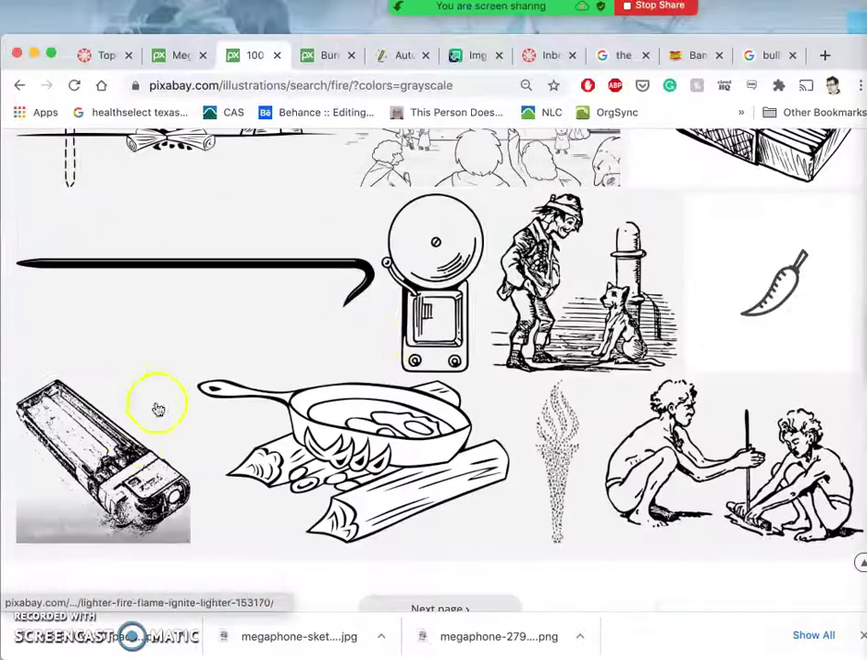
scroll(400, 325, "up", 10)
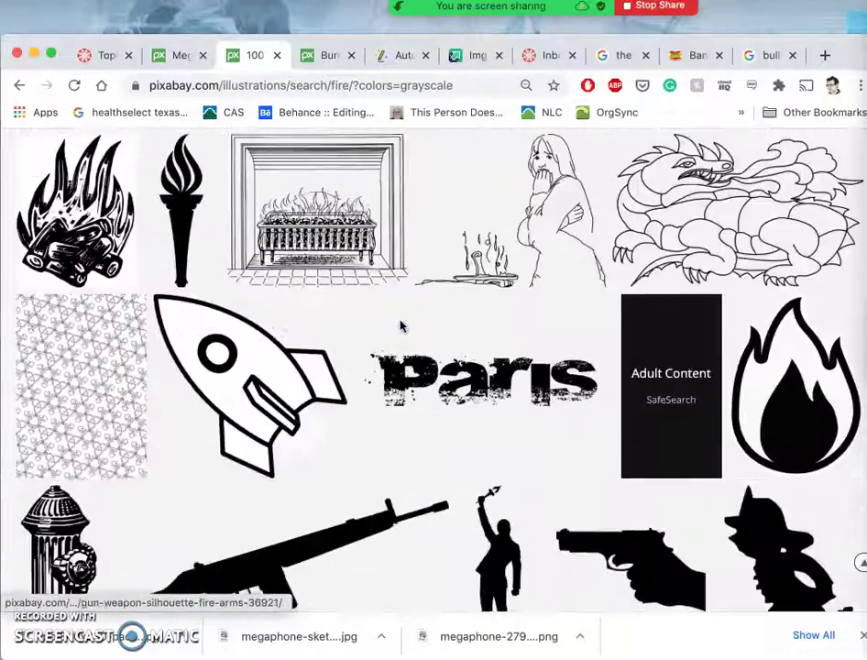
scroll(401, 325, "up", 1)
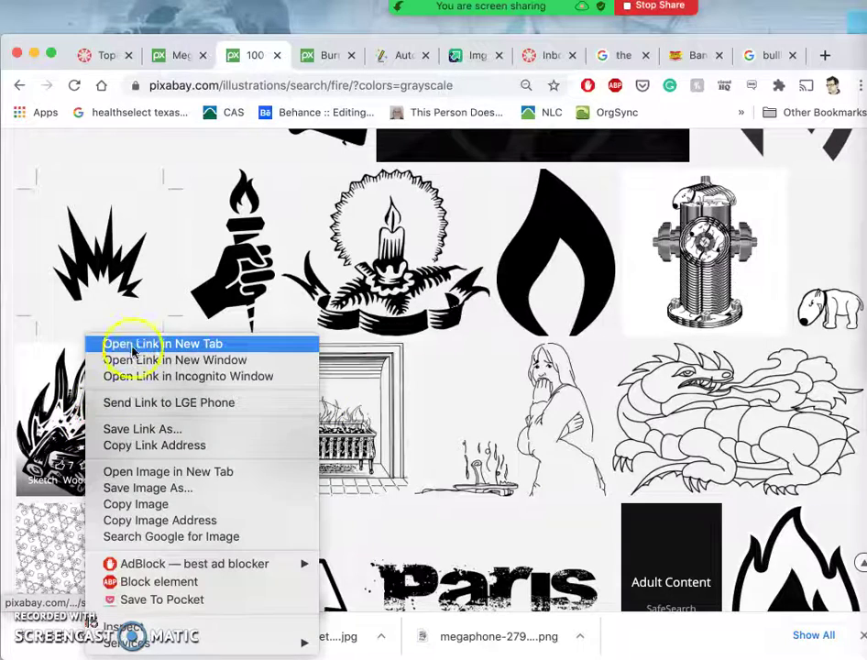
left_click(133, 346)
Step: Open the hand-held torch silhouette and the torch-in-hand drawing in new tabs
scroll(244, 427, "up", 1)
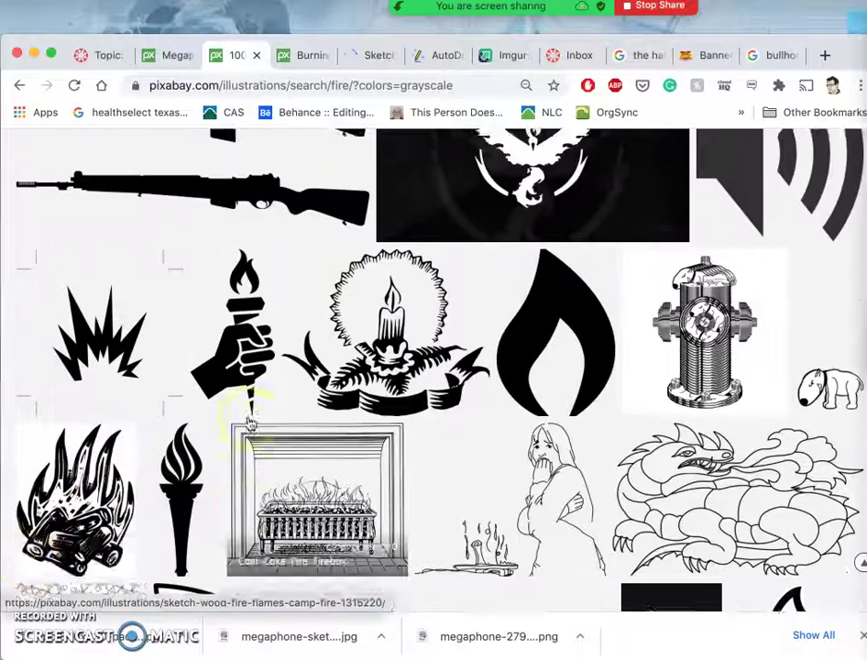
scroll(249, 423, "up", 3)
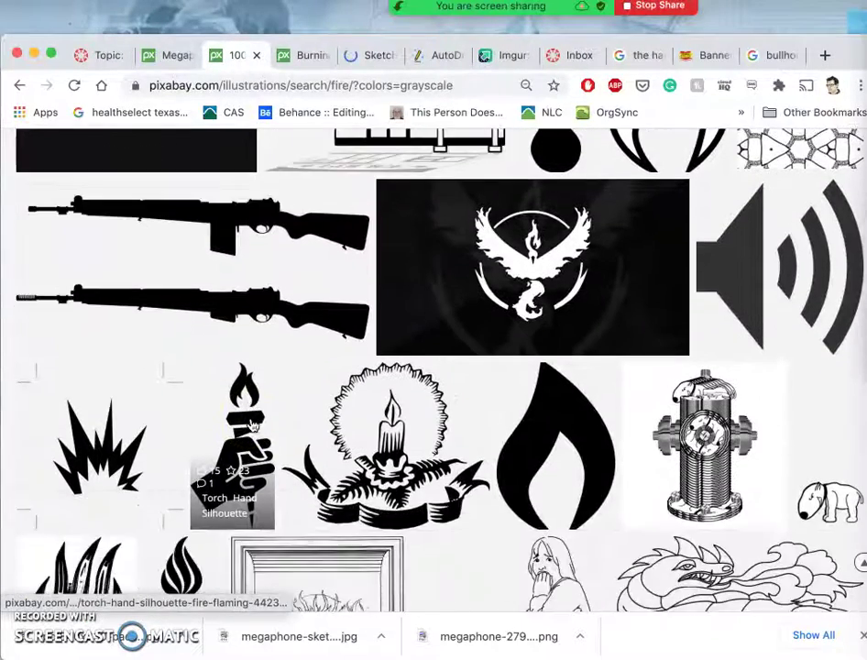
right_click(246, 442)
left_click(309, 346)
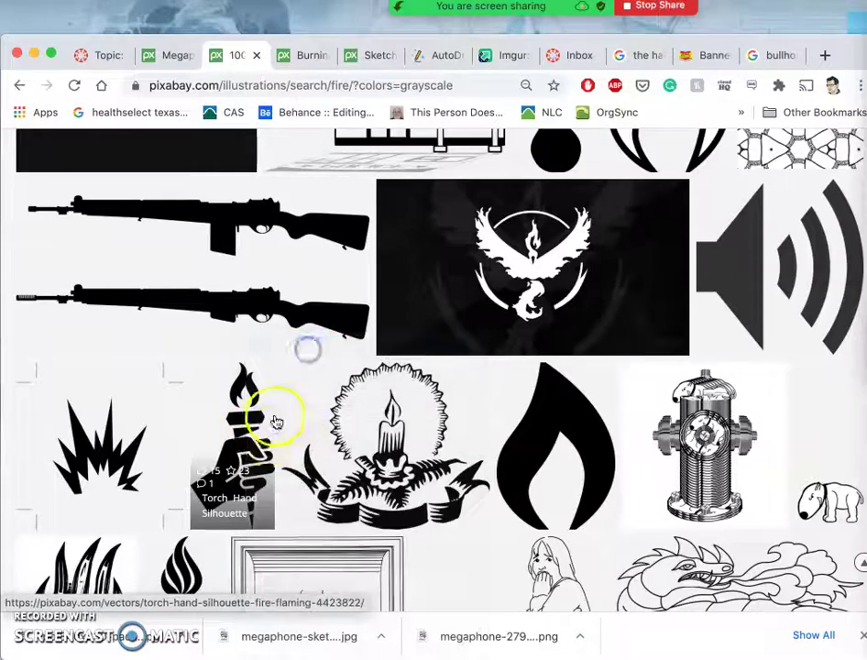
scroll(420, 382, "up", 4)
scroll(421, 385, "up", 5)
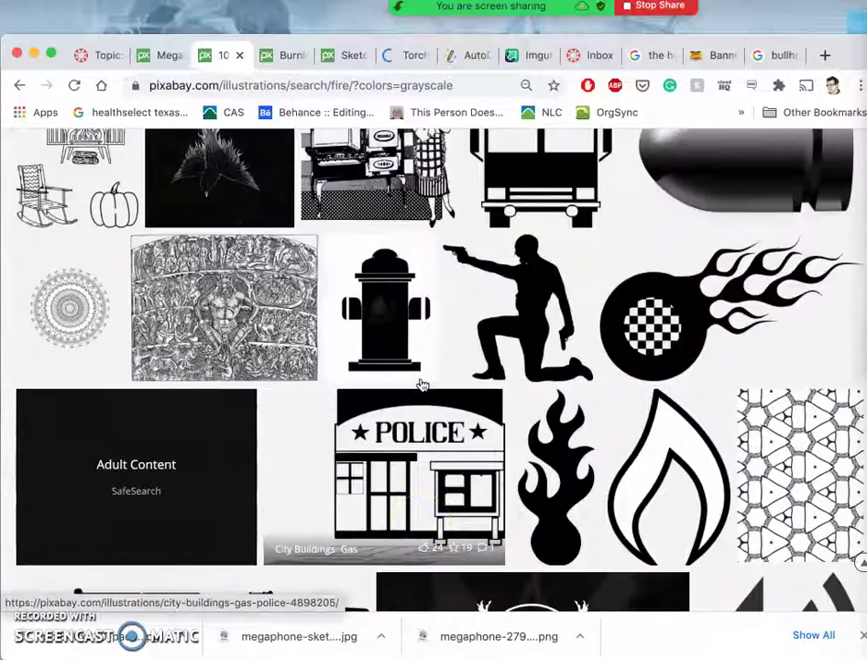
scroll(422, 385, "up", 5)
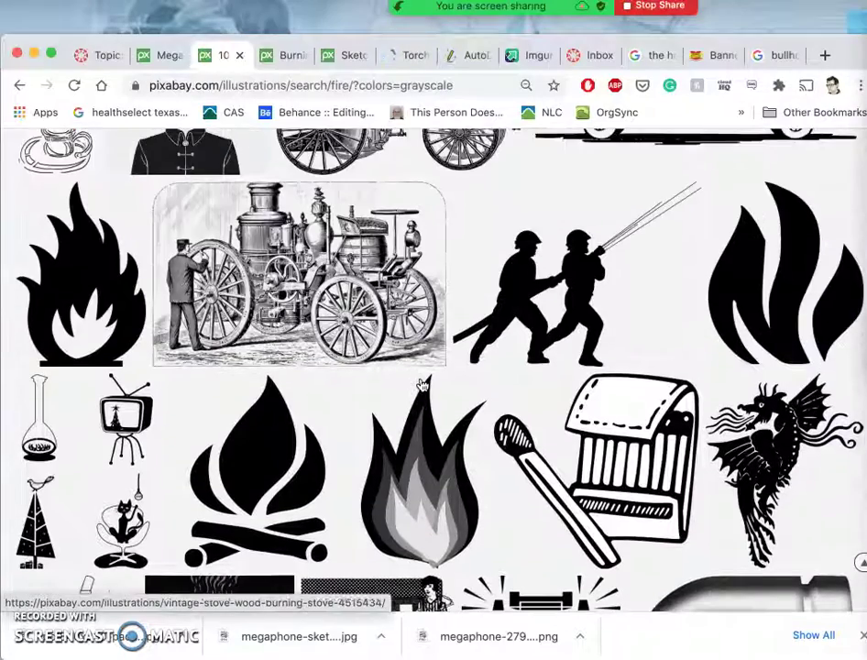
scroll(421, 385, "up", 3)
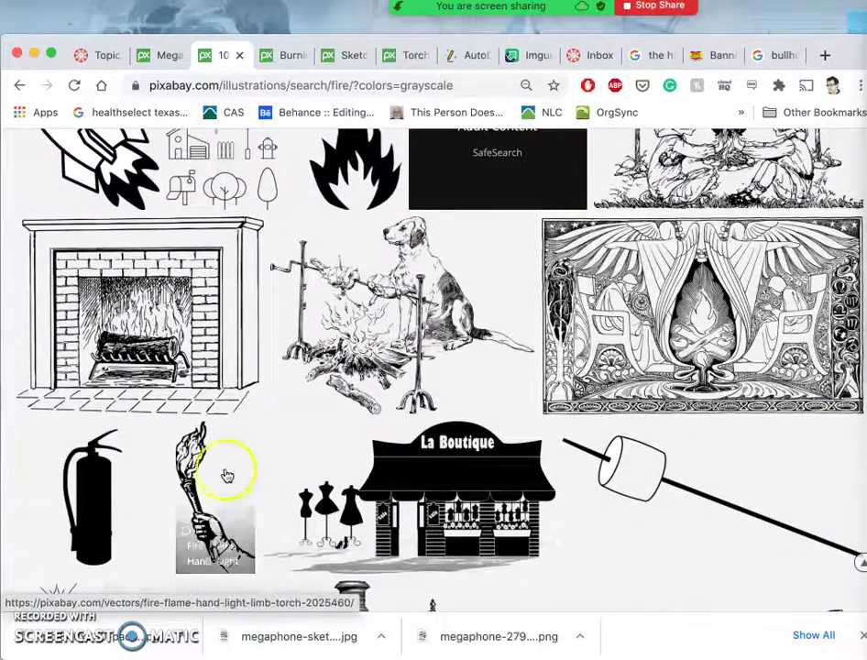
right_click(221, 473)
left_click(263, 348)
scroll(480, 330, "up", 3)
scroll(422, 275, "up", 9)
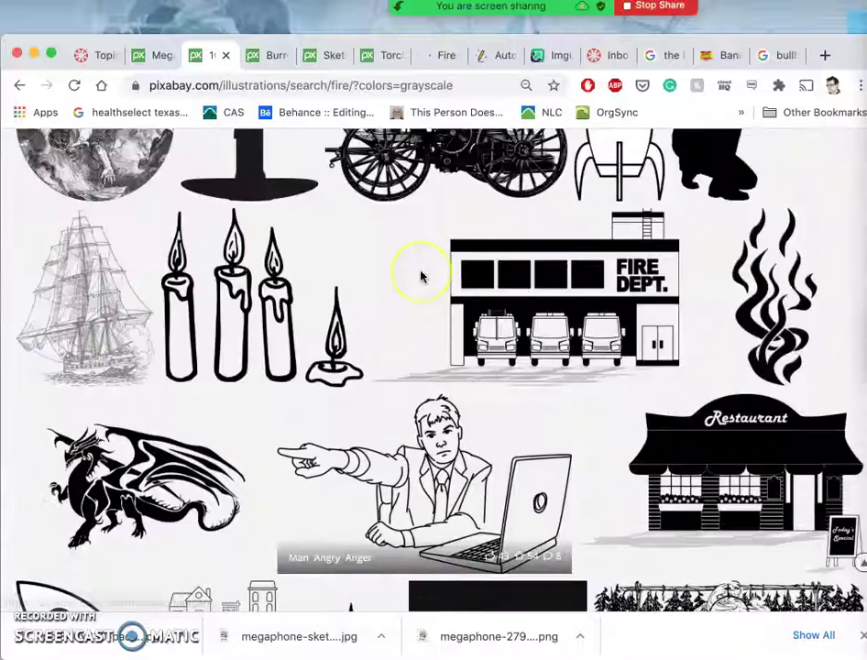
scroll(422, 275, "up", 4)
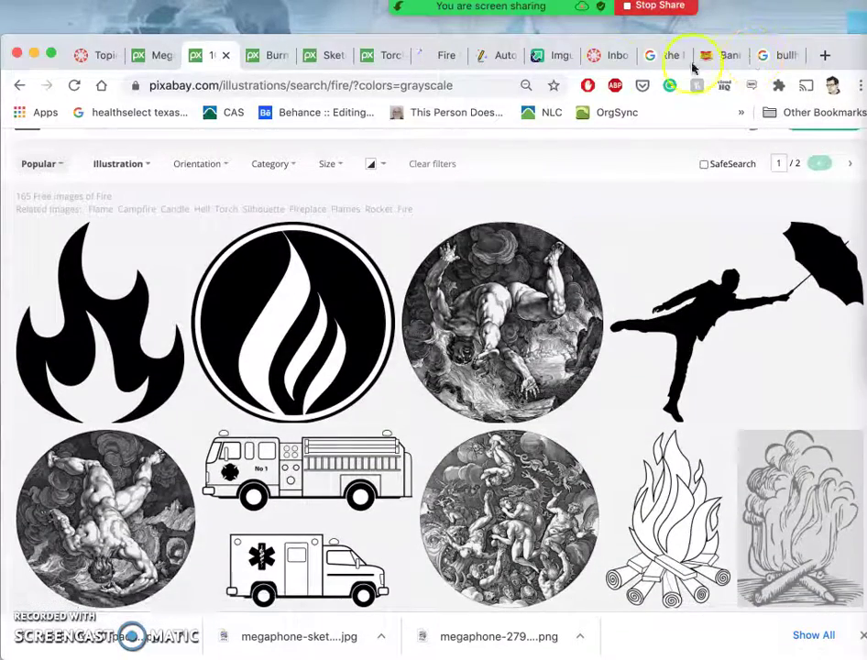
Step: Download the flaming torch-in-hand drawing and the black torch silhouette from Pixabay
left_click(436, 57)
left_click(777, 341)
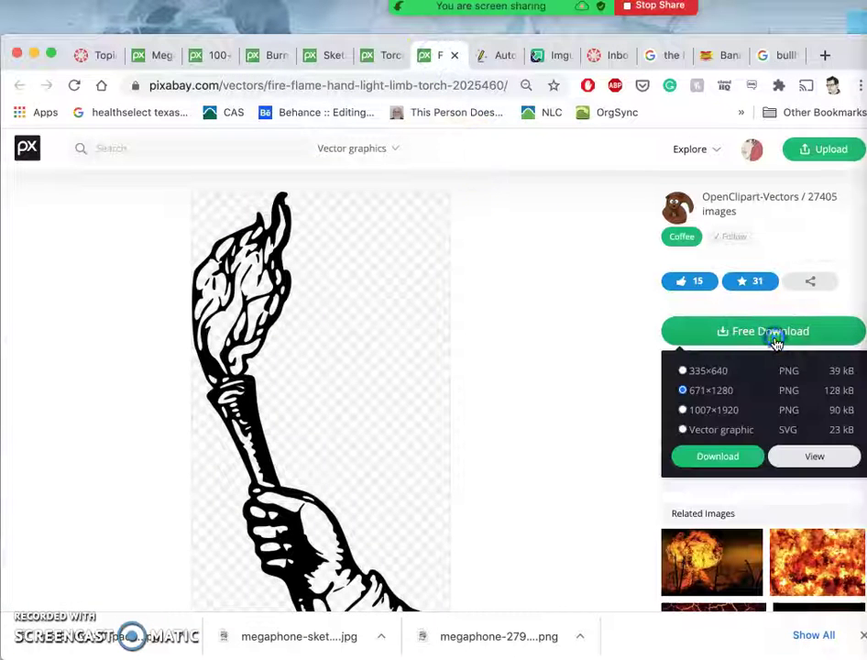
left_click(724, 459)
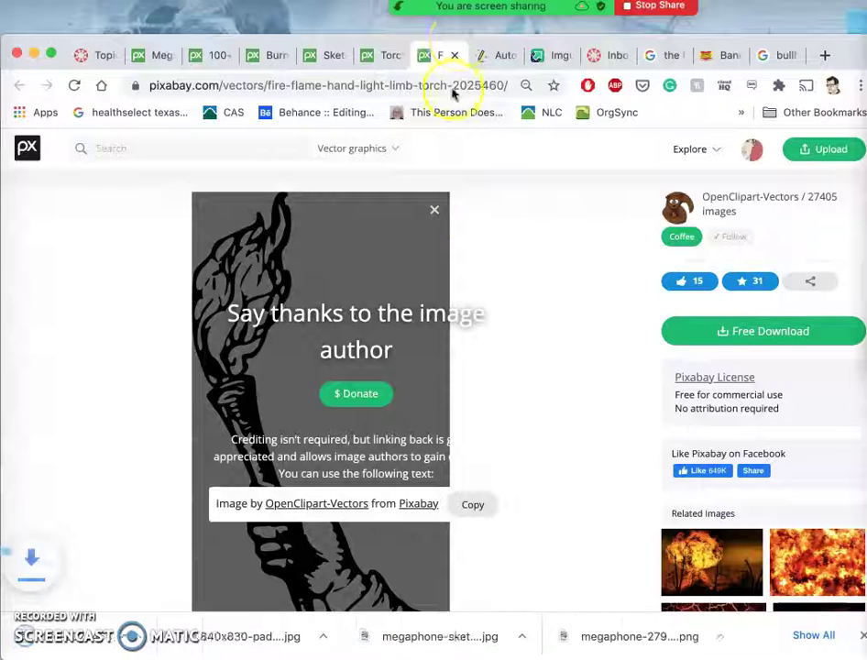
left_click(377, 58)
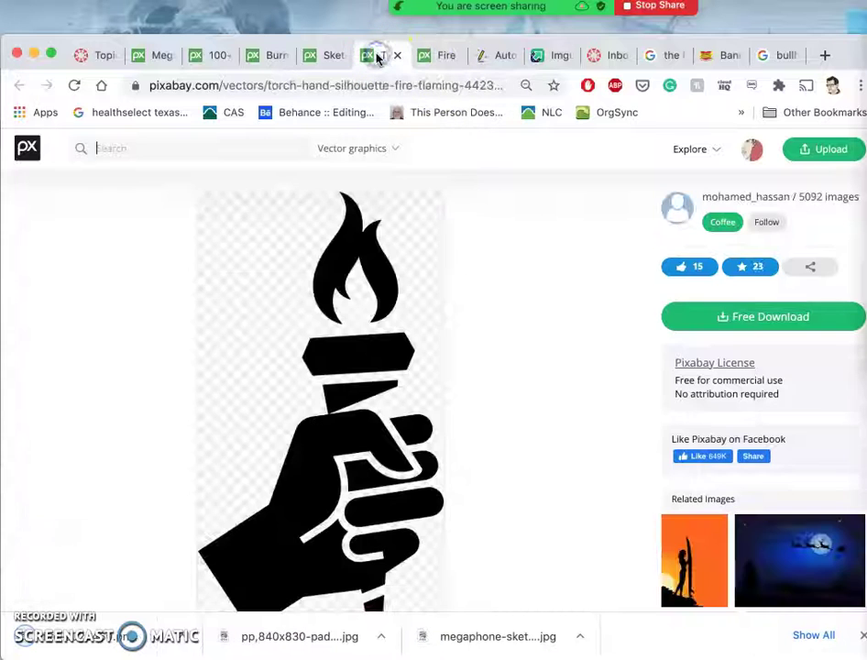
left_click(715, 321)
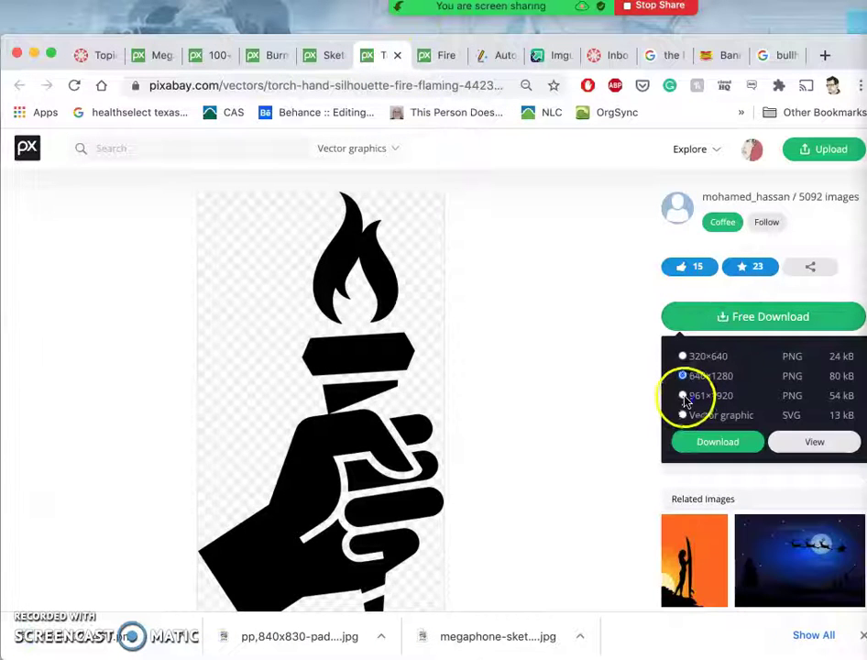
left_click(701, 444)
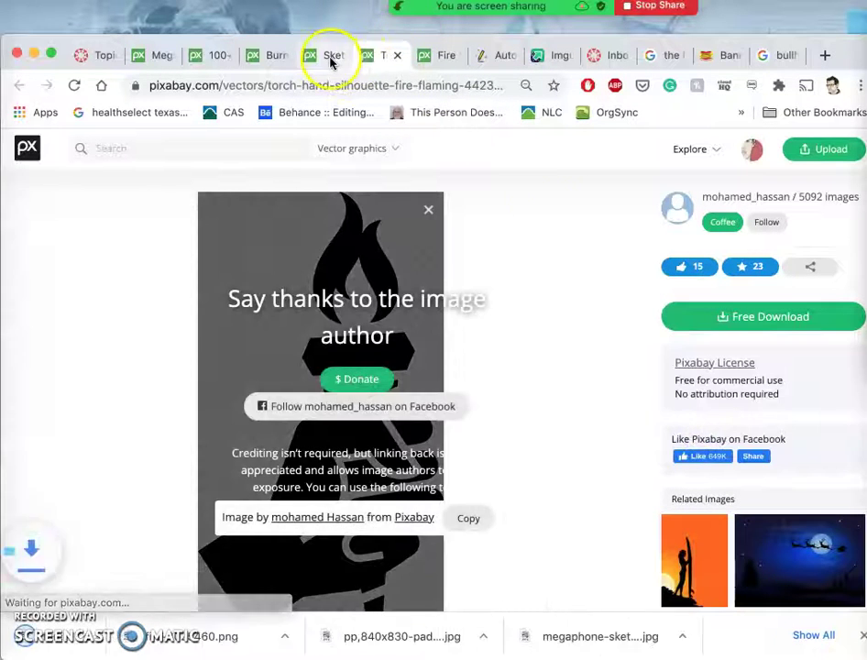
Step: Download the campfire sketch at 1551×2000 and the burning campfire at 1369×1920
left_click(330, 57)
left_click(727, 302)
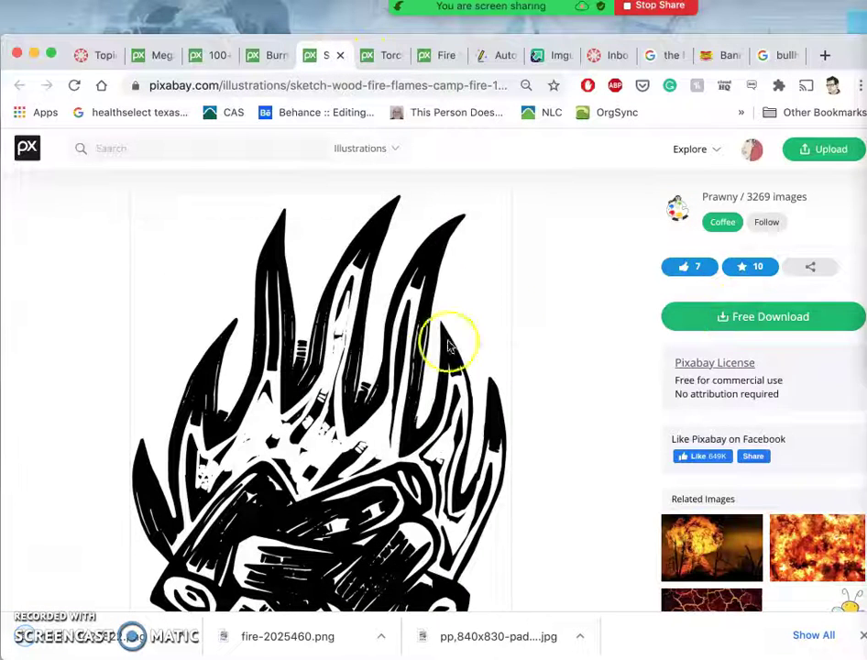
scroll(435, 358, "down", 2)
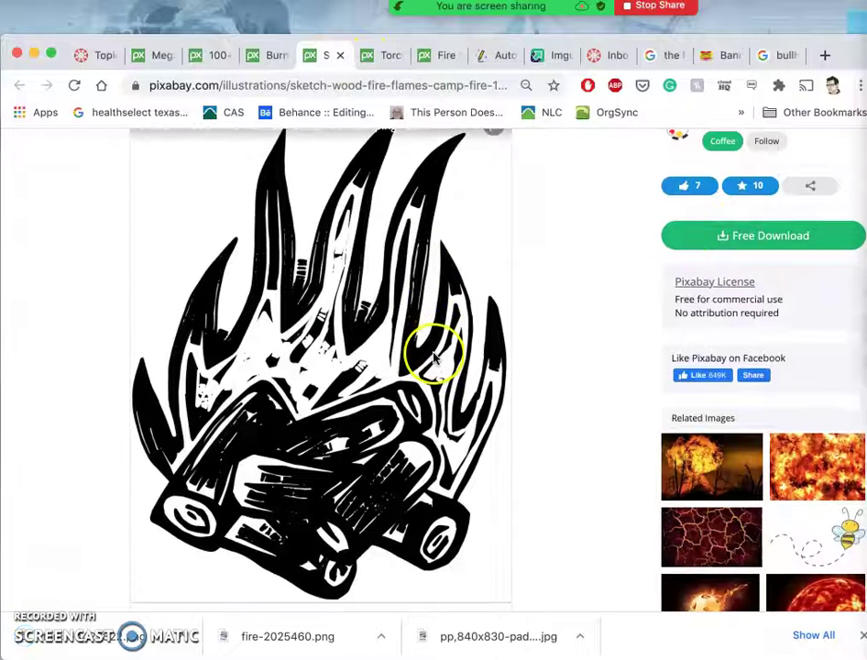
left_click(714, 238)
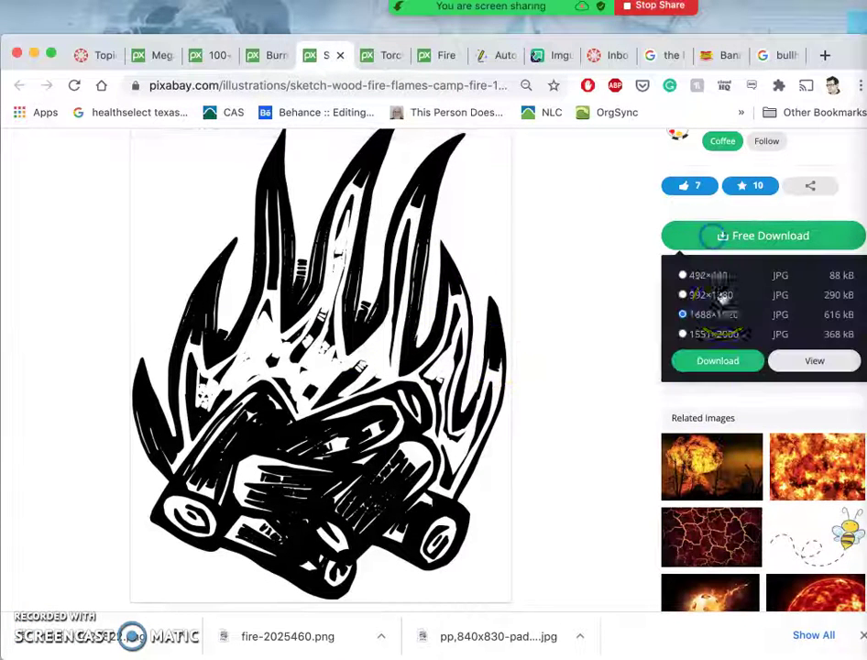
left_click(718, 361)
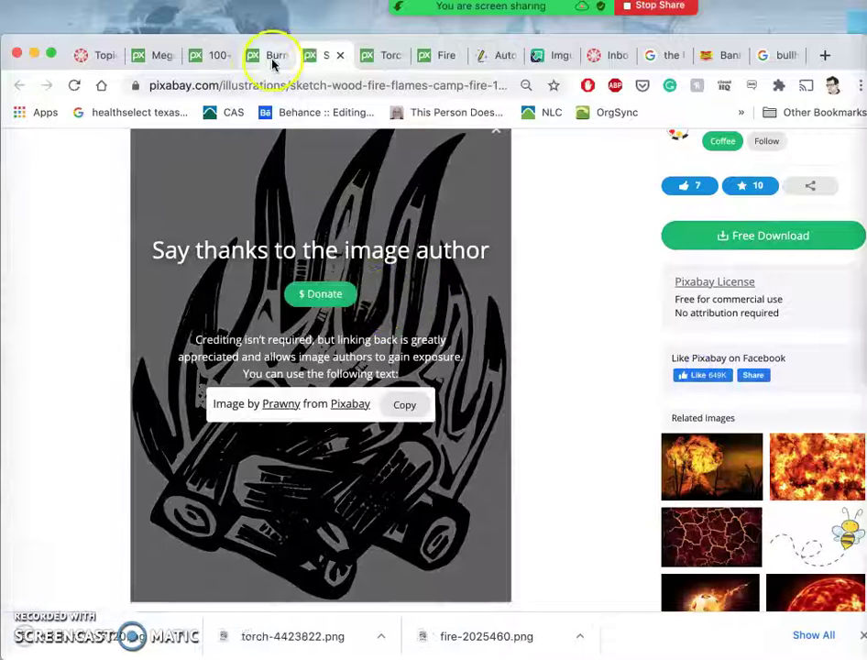
left_click(272, 59)
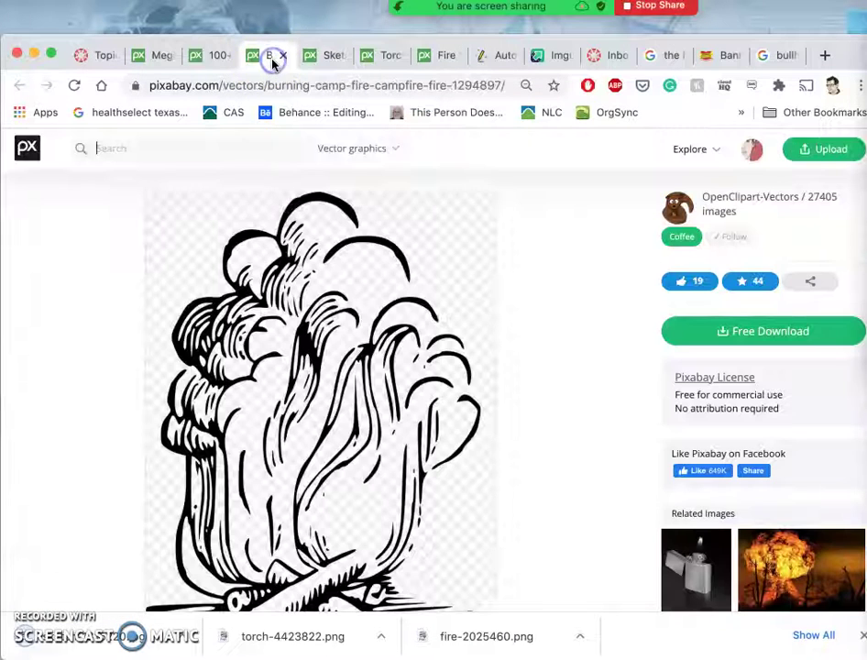
left_click(734, 332)
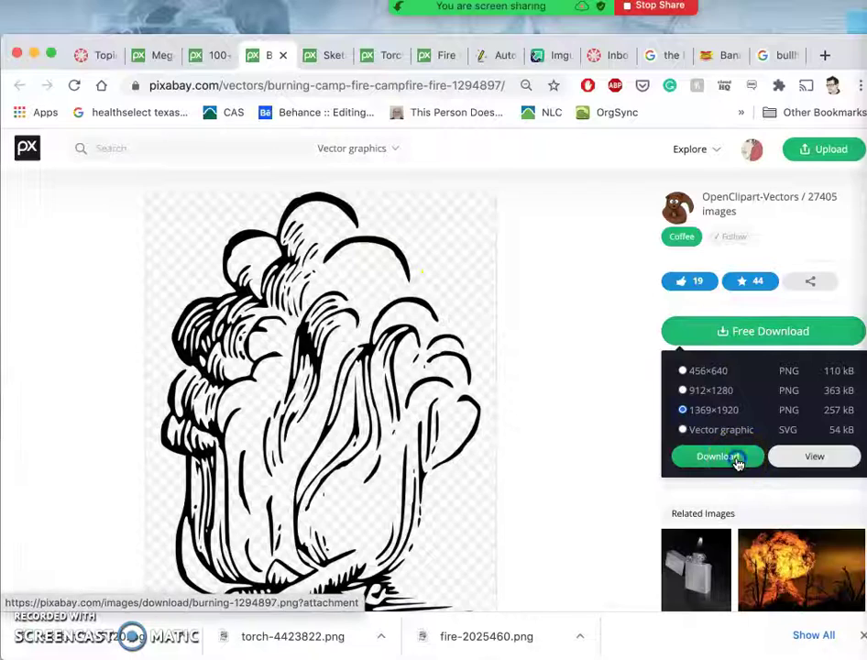
left_click(736, 461)
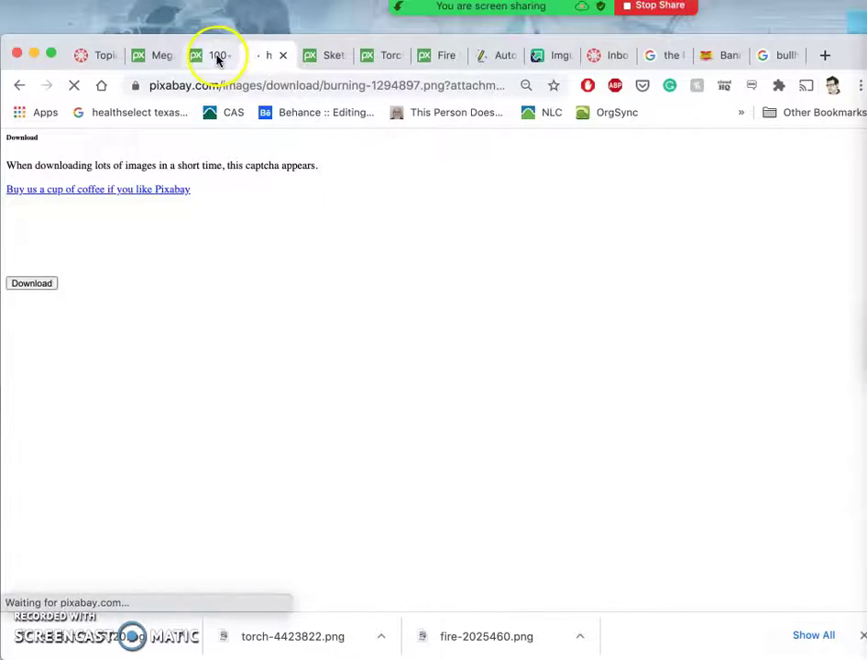
Step: Look back over the black-and-white fire search results and the megaphone image page
left_click(218, 54)
scroll(467, 359, "down", 5)
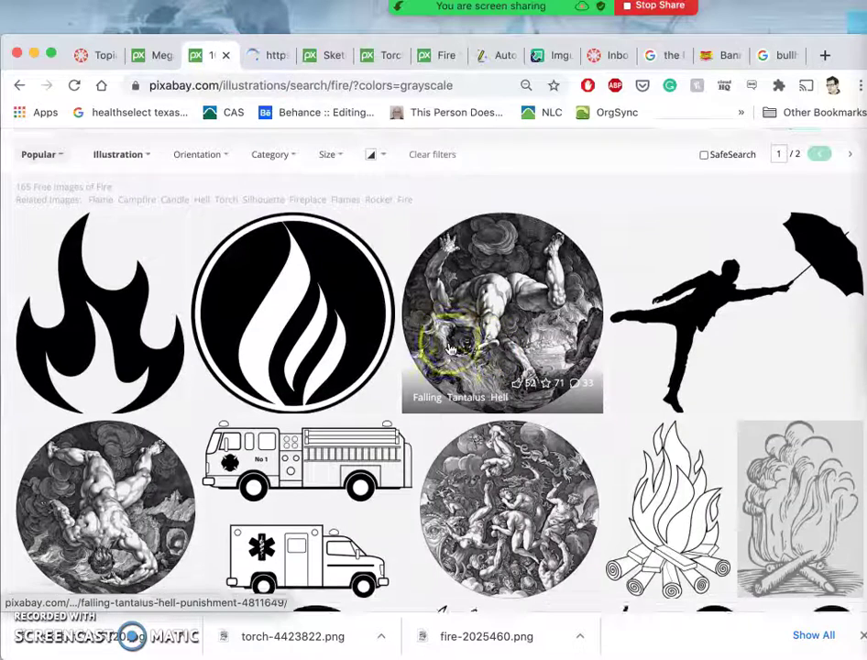
scroll(450, 349, "up", 4)
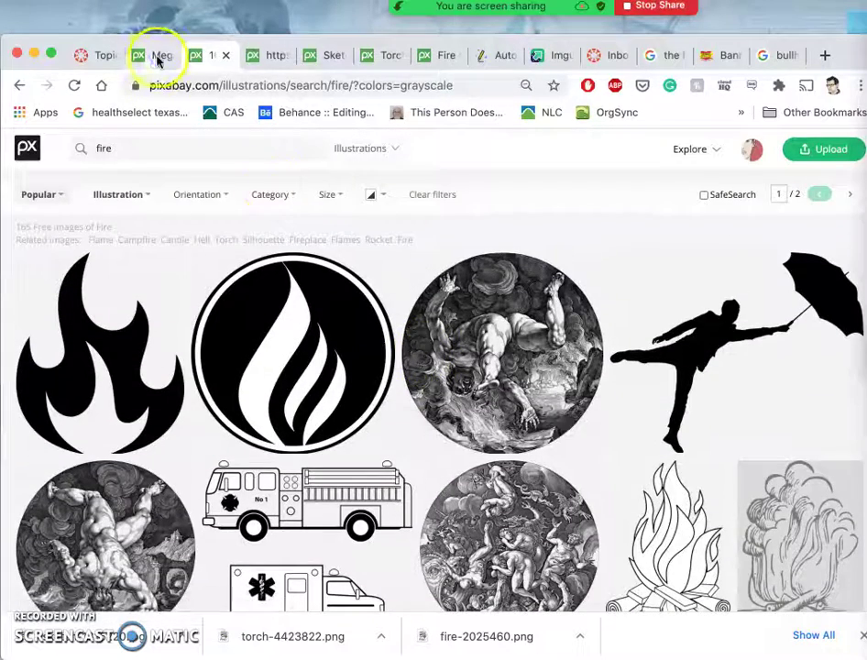
left_click(156, 56)
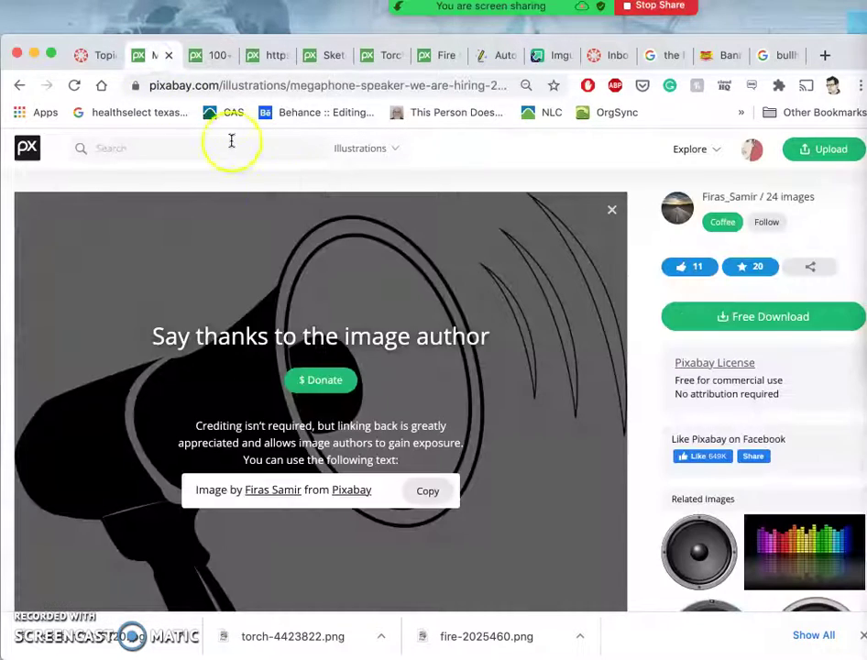
scroll(259, 327, "down", 3)
scroll(259, 327, "up", 3)
Step: Scroll to the example images in the Canvas assignment, then return to the Pixabay megaphone page
left_click(102, 56)
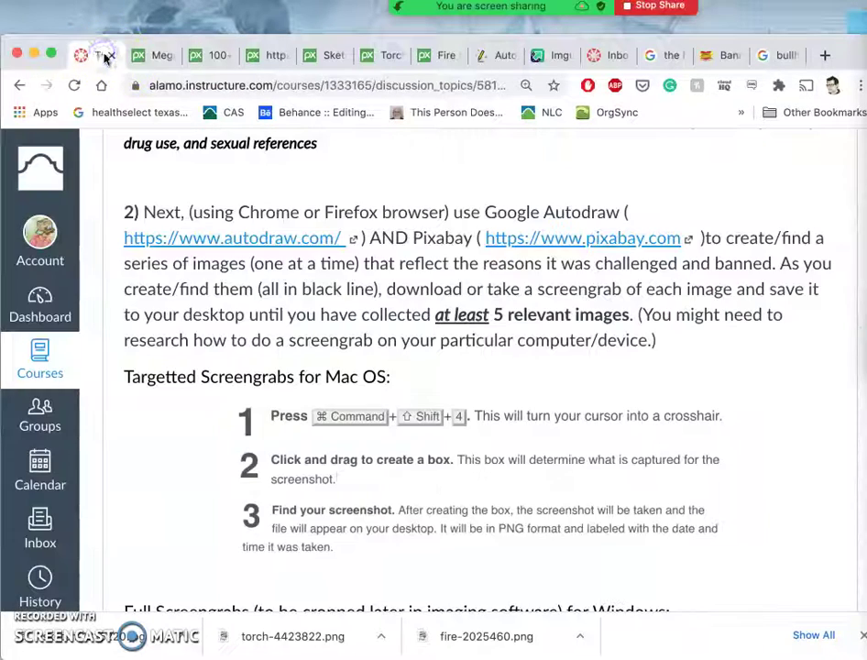
scroll(303, 230, "down", 5)
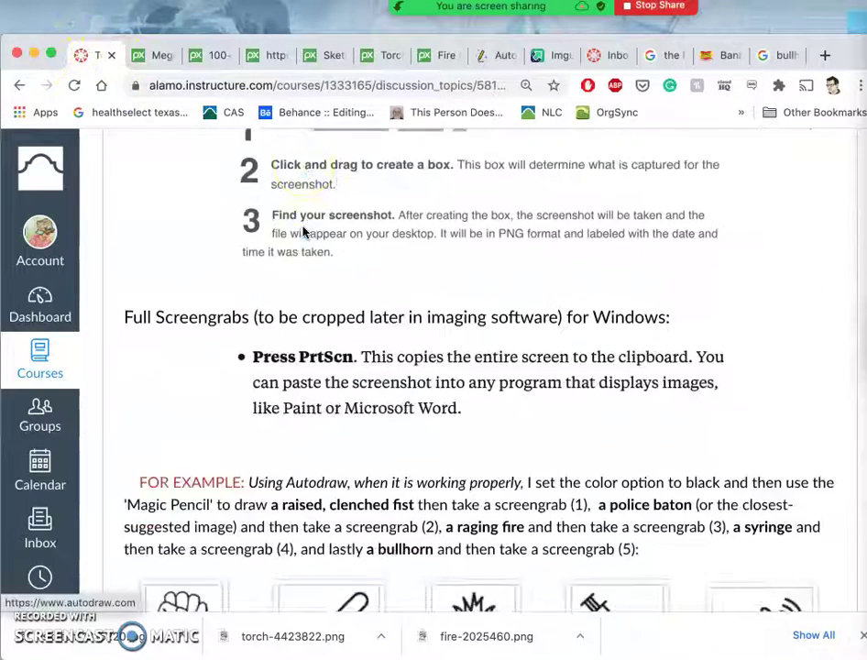
scroll(302, 229, "up", 2)
scroll(303, 230, "down", 4)
scroll(305, 232, "down", 2)
left_click(340, 220)
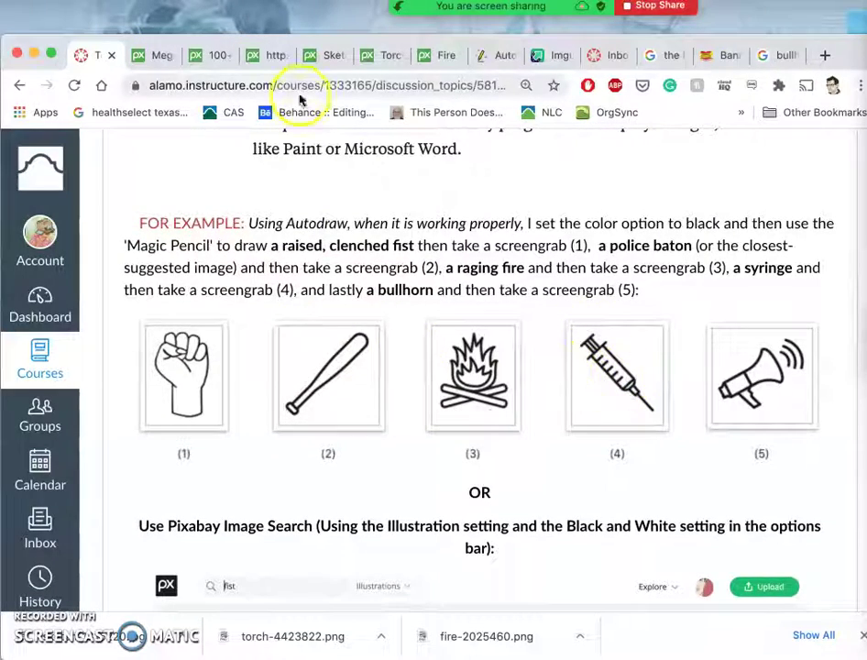
left_click(163, 57)
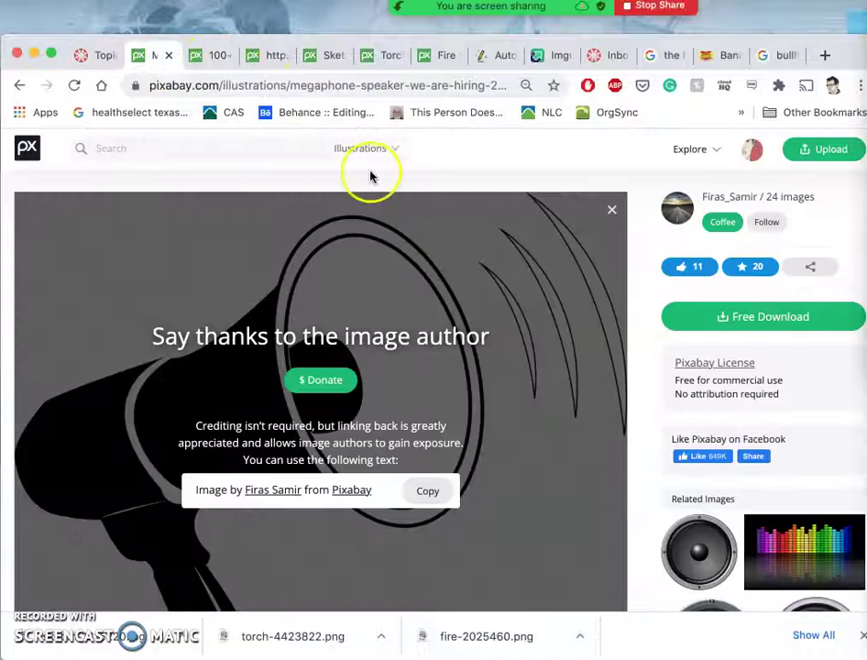
Step: Search Pixabay for 'syringe' images
left_click(270, 152)
type("syringe")
key("Return")
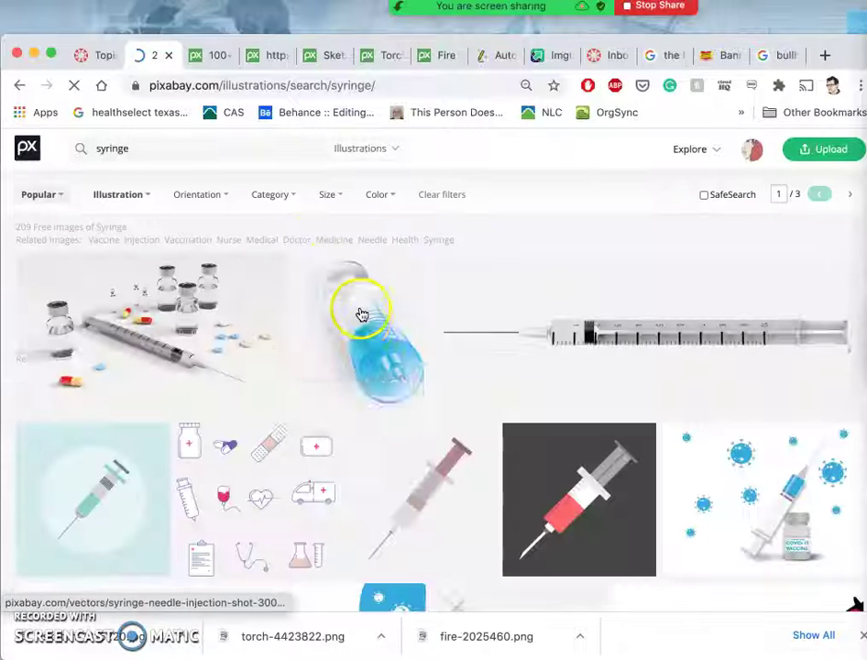
scroll(399, 375, "down", 3)
scroll(404, 385, "up", 3)
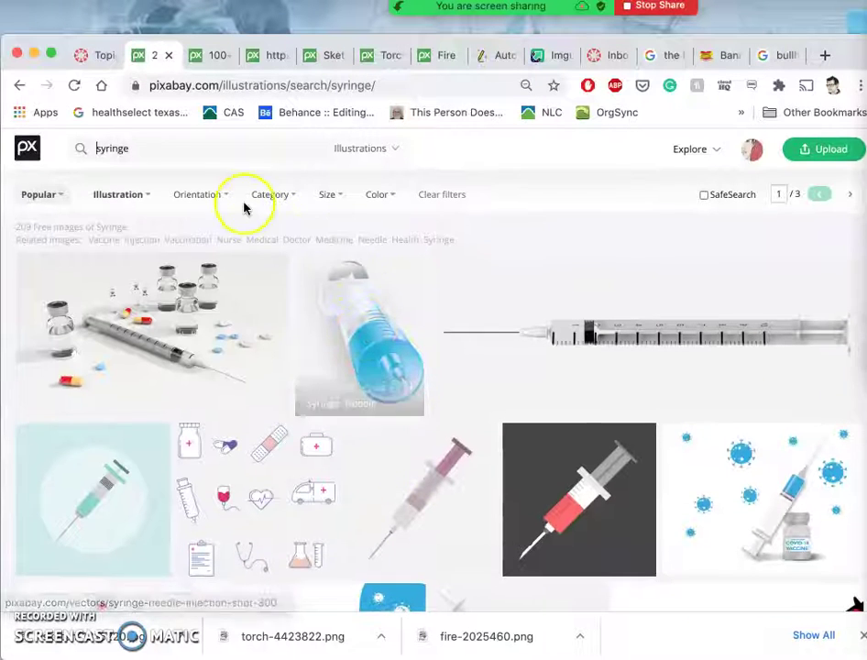
Step: Filter the syringe results to black and white and browse the 23 matches
left_click(329, 198)
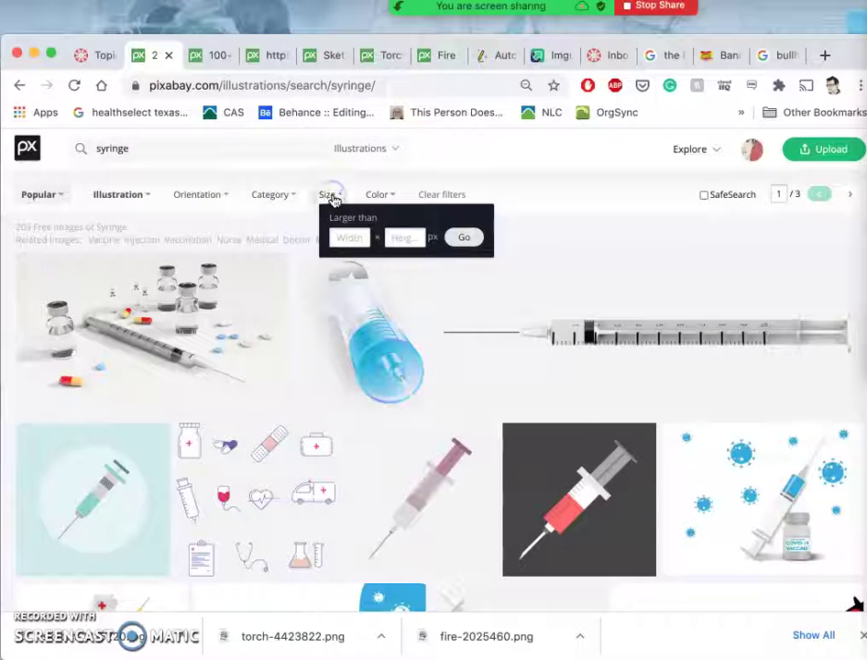
left_click(384, 195)
left_click(380, 237)
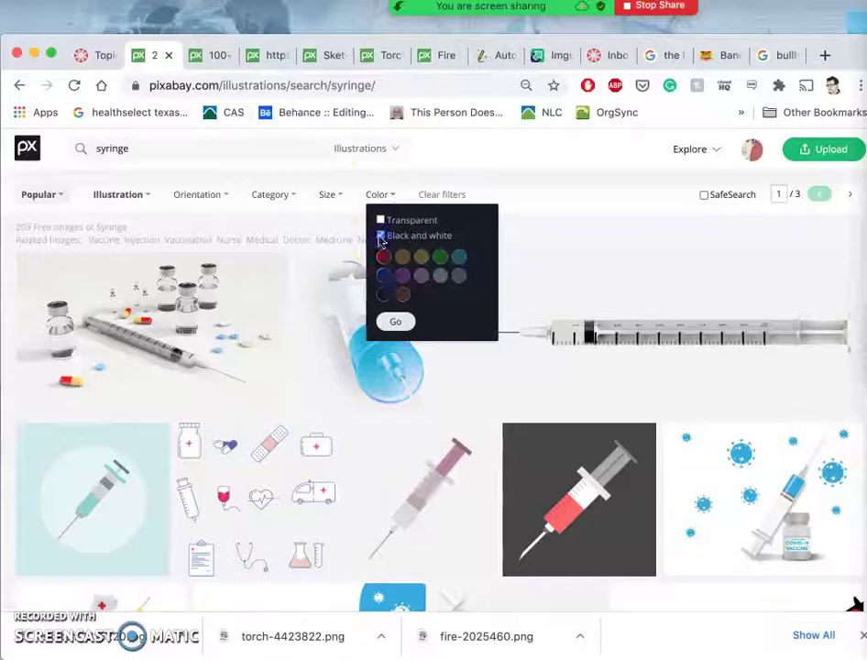
left_click(396, 322)
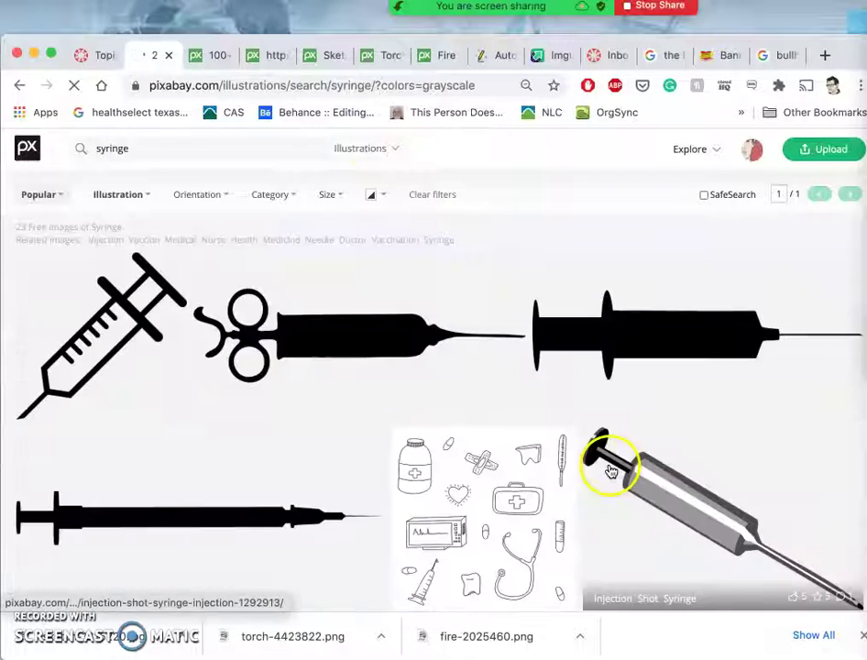
scroll(550, 449, "down", 5)
scroll(537, 456, "down", 10)
scroll(537, 455, "down", 2)
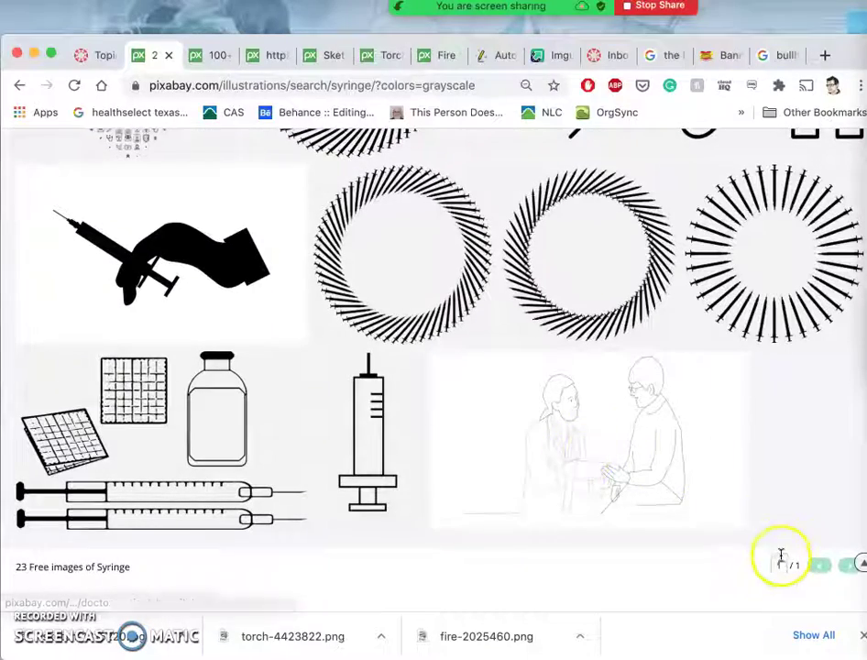
scroll(577, 396, "up", 6)
scroll(579, 395, "up", 6)
scroll(578, 395, "up", 4)
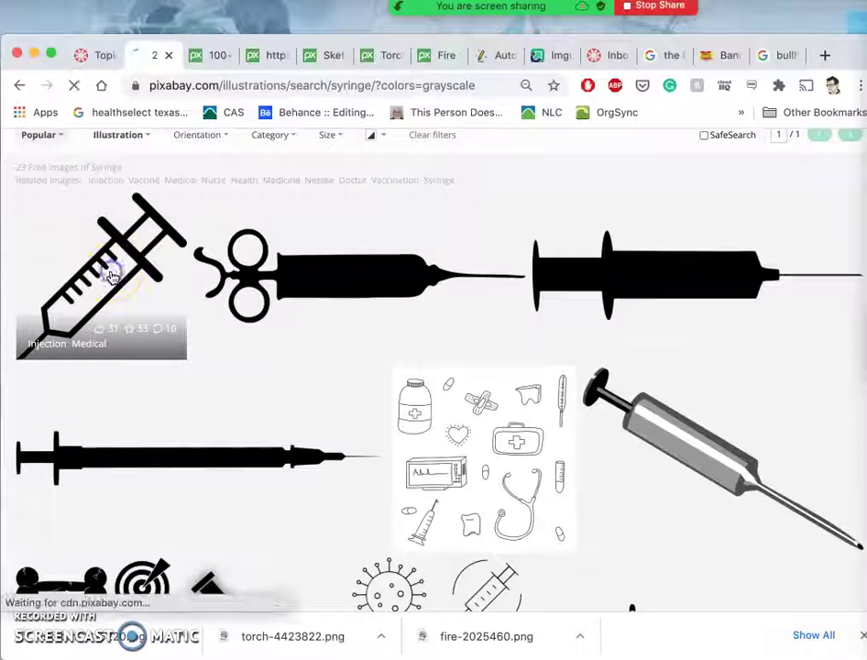